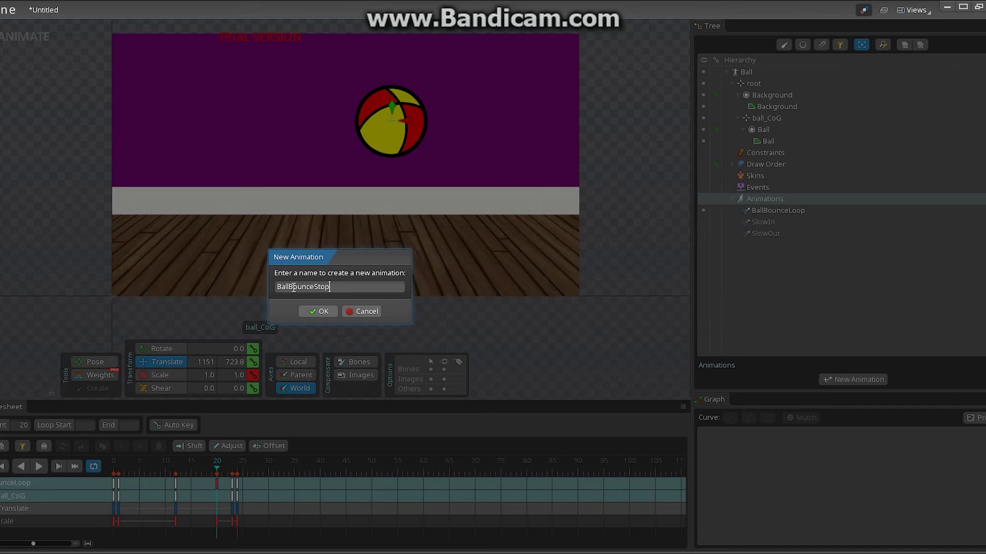
- Create the new animation named BallBounceStop and return its timeline to frame 0
{"action": "key", "text": "Return"}
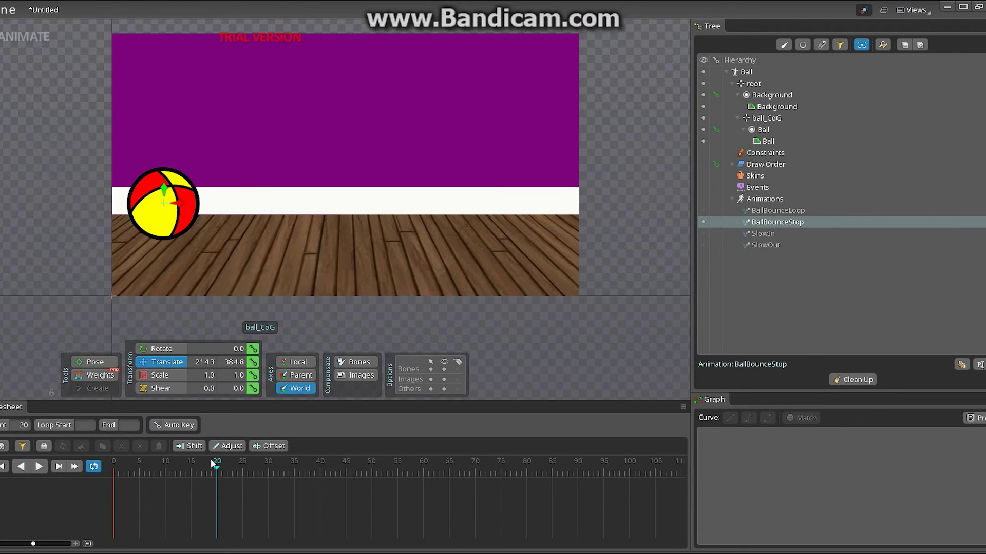
{"action": "left_click_drag", "start_coordinate": [215, 466], "coordinate": [94, 467]}
- In setup mode, create a child bone of ball_CoG at the ball's bottom edge, at about X 207, Y 231
{"action": "left_click", "coordinate": [764, 117]}
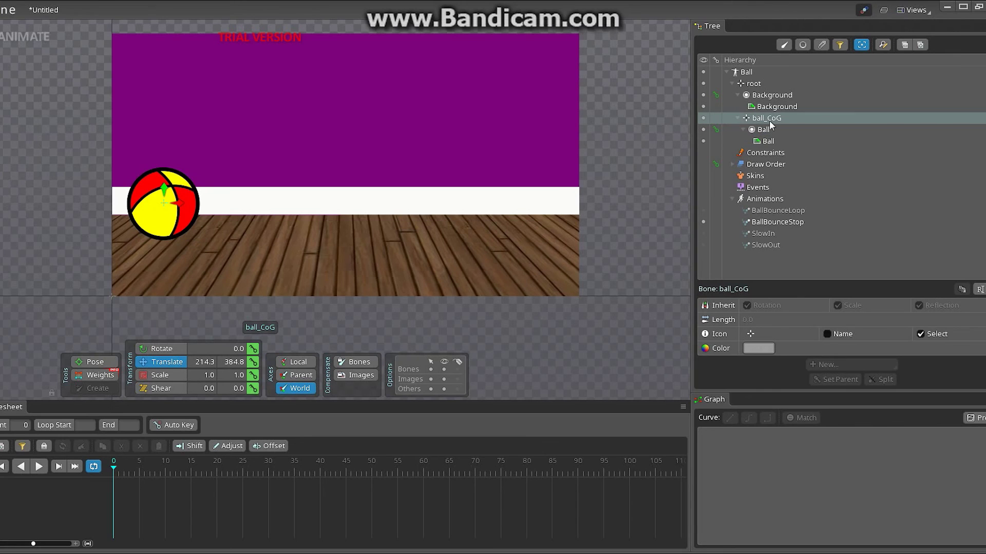
{"action": "left_click", "coordinate": [20, 41]}
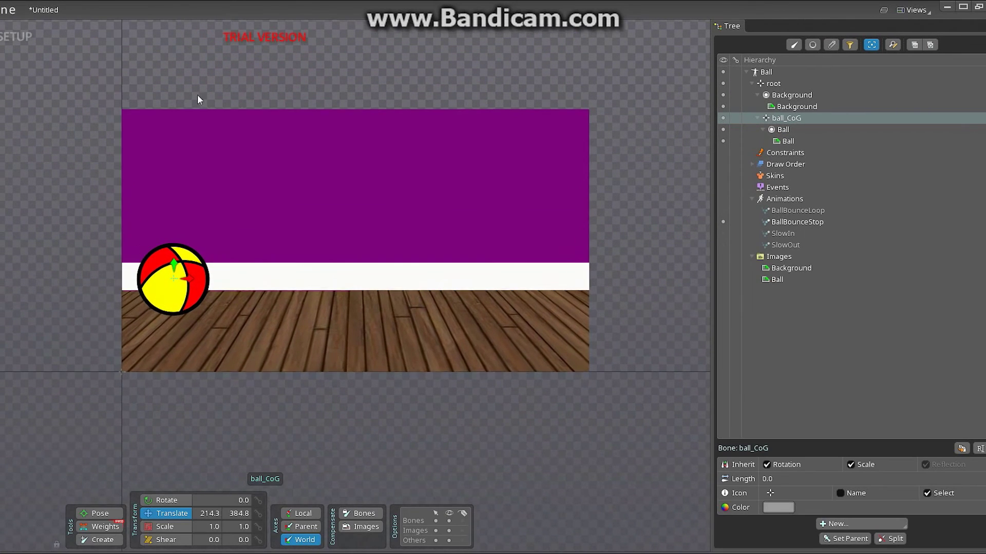
{"action": "left_click", "coordinate": [111, 543]}
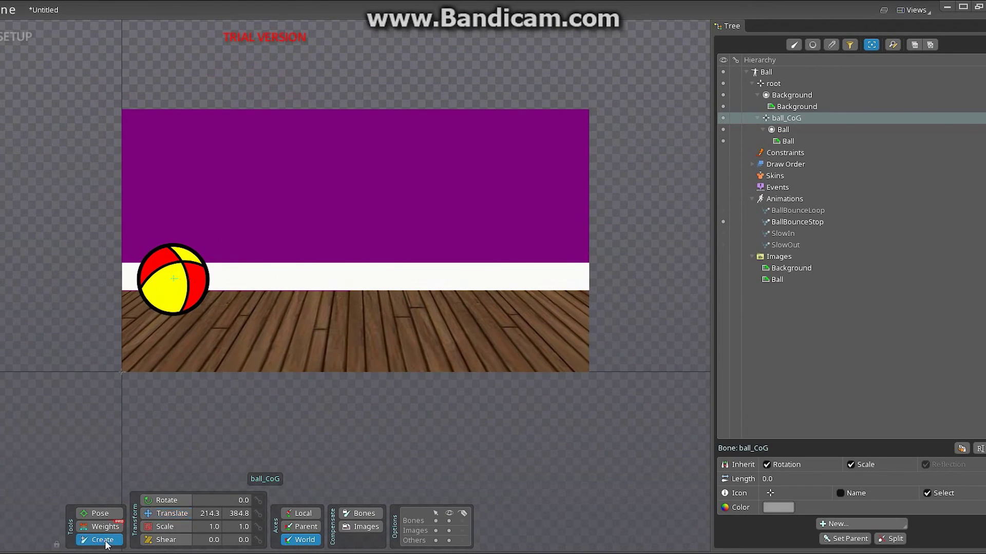
{"action": "left_click", "coordinate": [172, 316]}
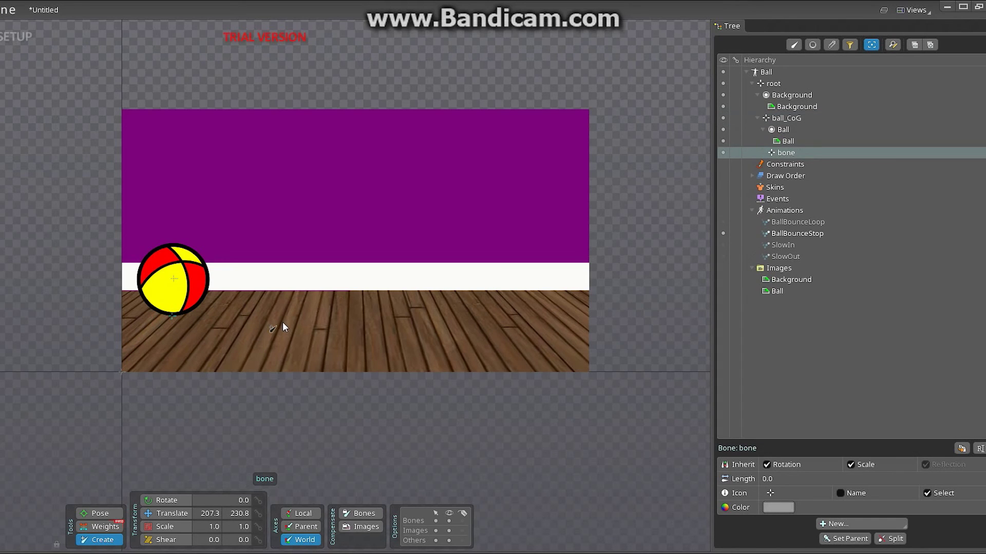
- Rename the new bone at the ball's base as ballGod
{"action": "left_click", "coordinate": [799, 151]}
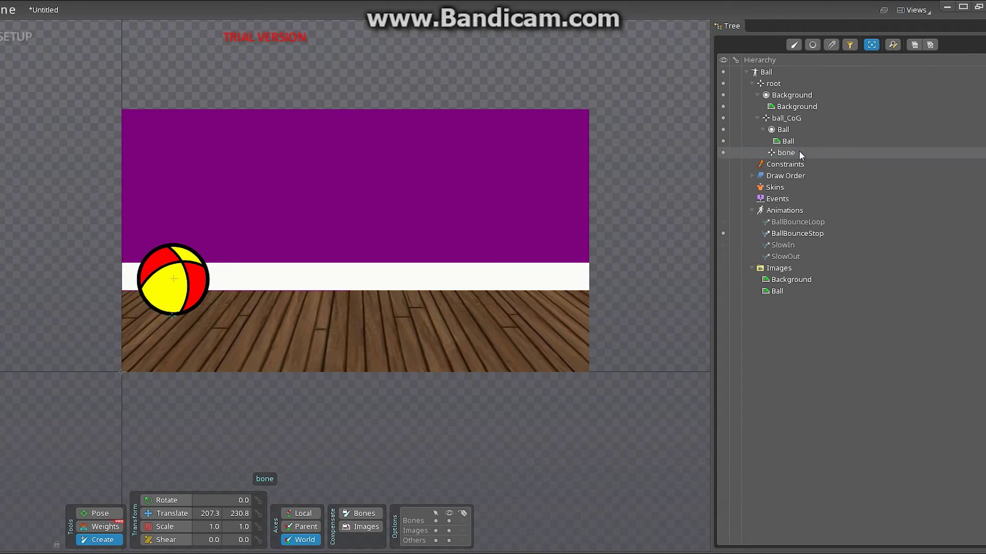
{"action": "double_click", "coordinate": [791, 150]}
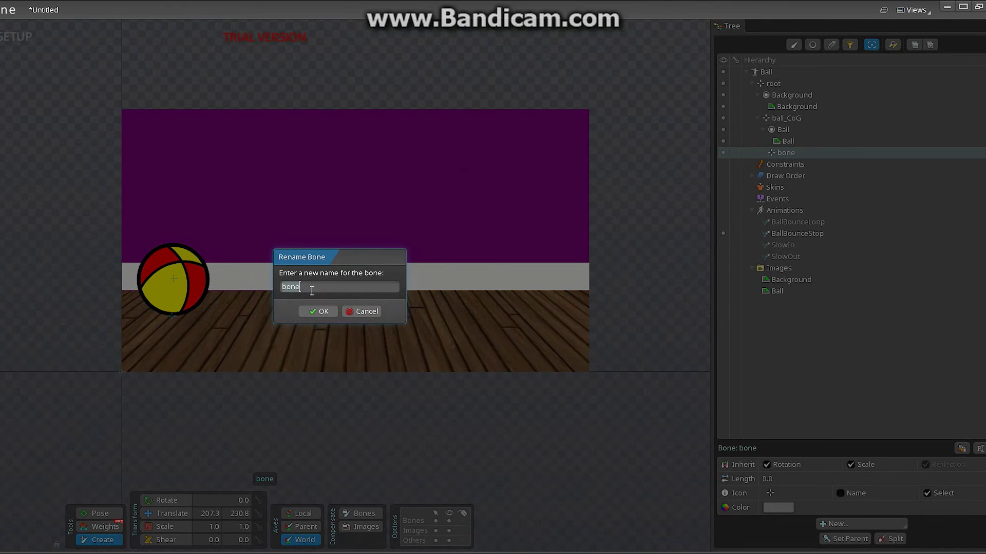
{"action": "key", "text": "BackSpace"}
{"action": "type", "text": "ballGoG"}
{"action": "key", "text": "Return"}
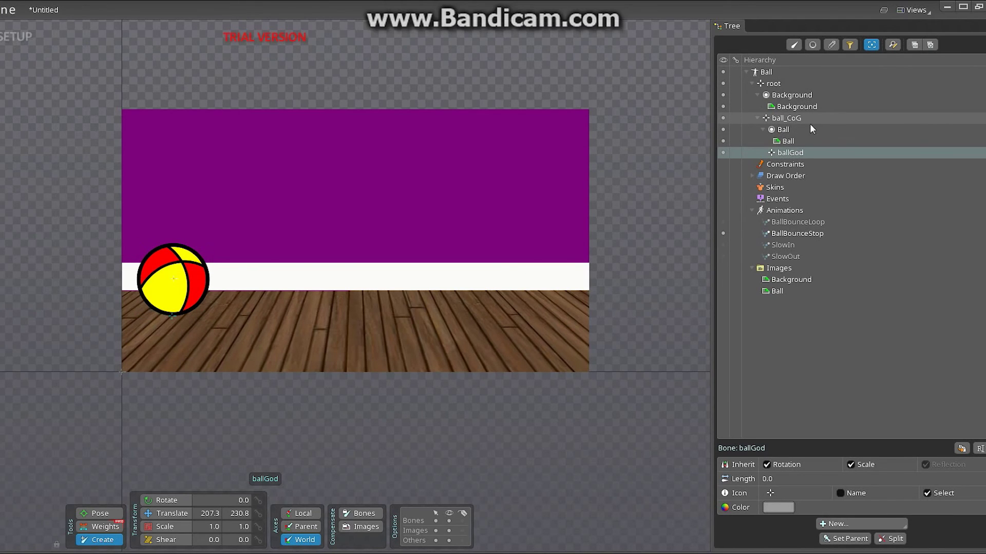
- Rearrange the bone hierarchy so ballGod sits directly under root and ball_CoG is a child of ballGod
{"action": "left_click_drag", "start_coordinate": [793, 154], "coordinate": [779, 85]}
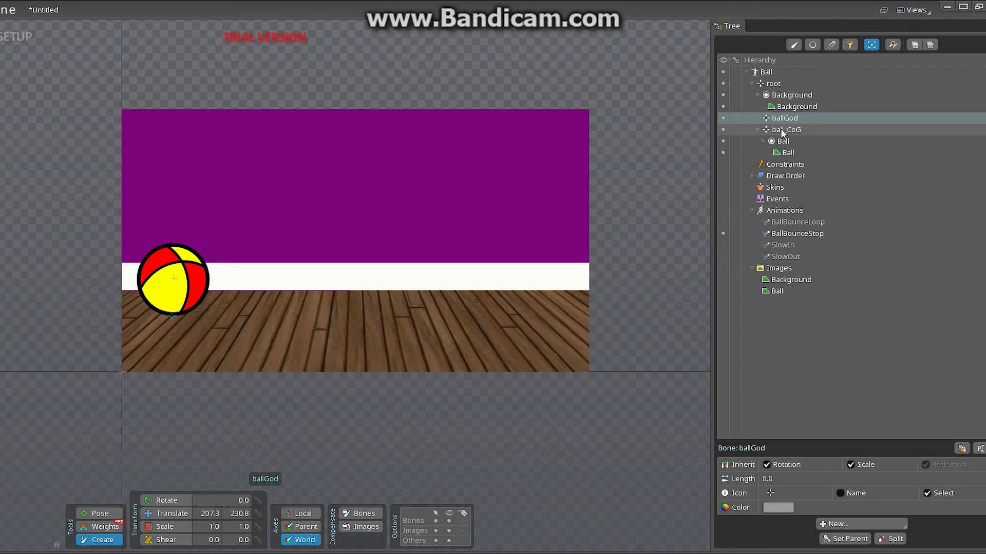
{"action": "left_click_drag", "start_coordinate": [783, 132], "coordinate": [784, 121]}
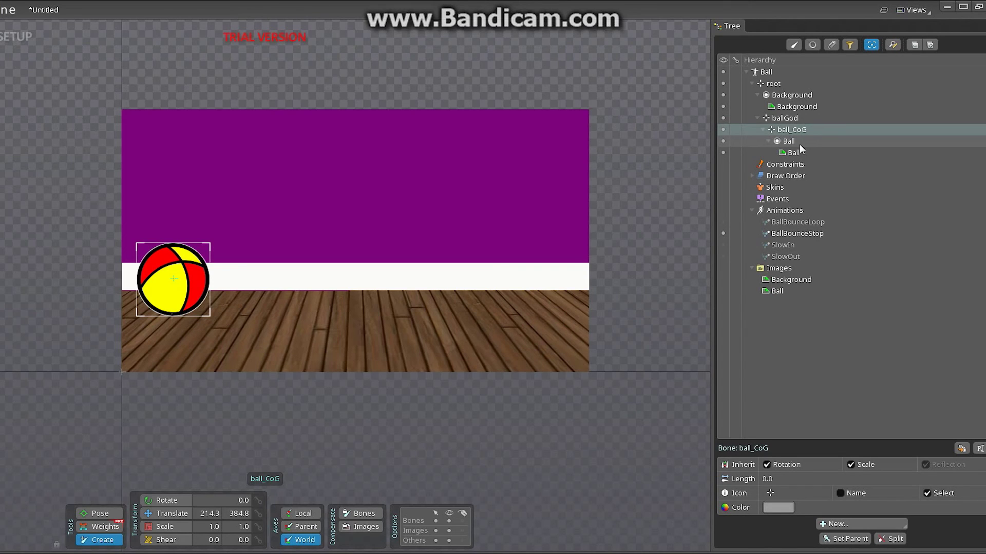
{"action": "mouse_move", "coordinate": [800, 145]}
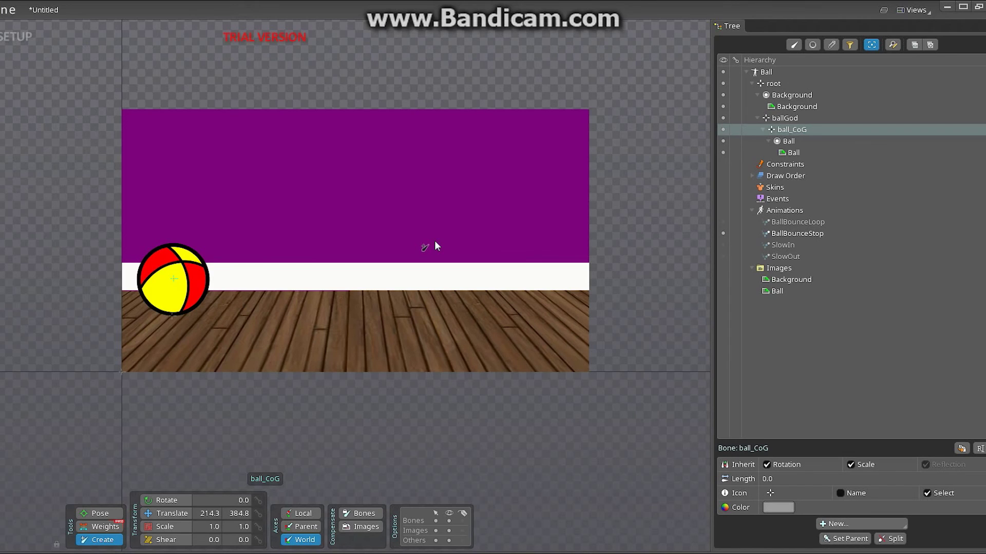
- Return to animate mode and play back the BallBounceLoop animation to review the in-place bounce
{"action": "left_click", "coordinate": [11, 40]}
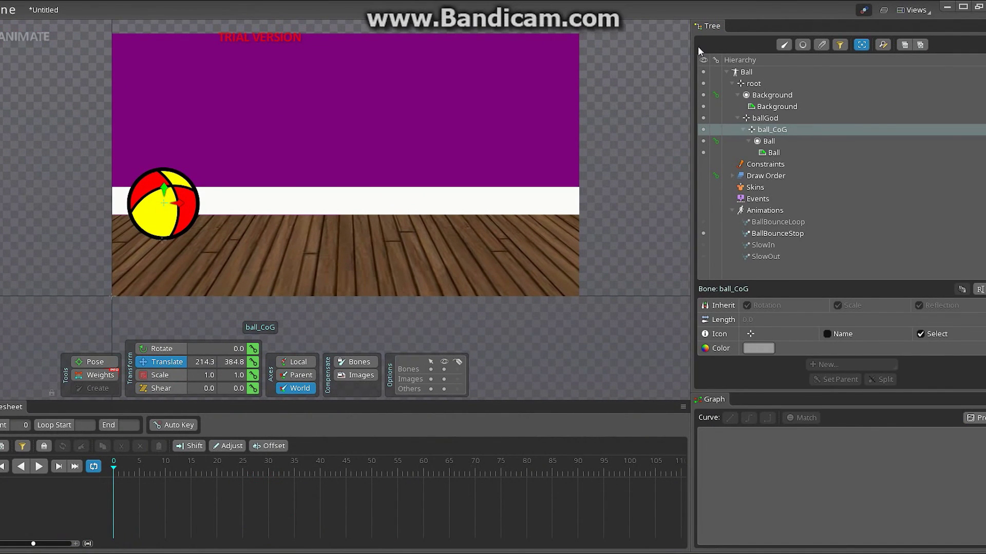
{"action": "left_click", "coordinate": [768, 222]}
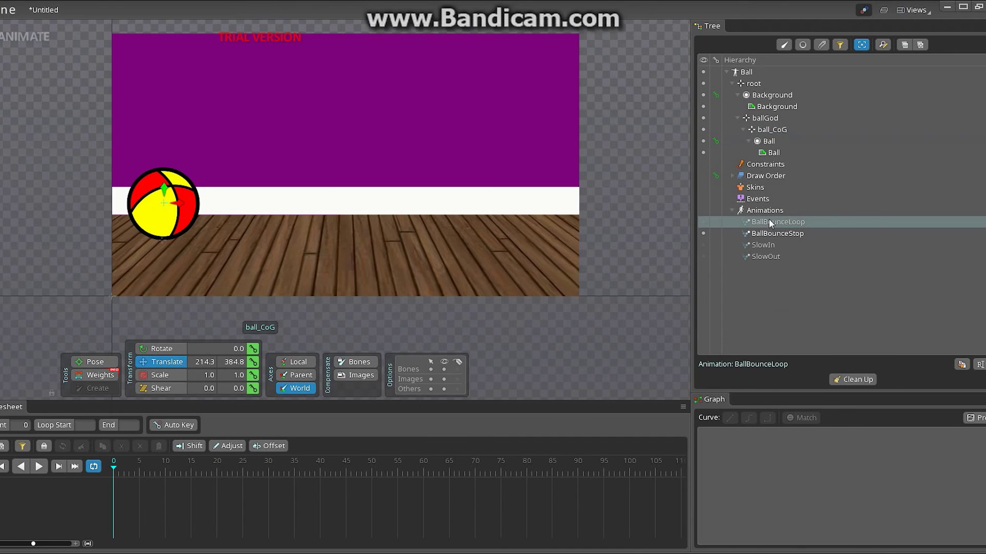
{"action": "left_click", "coordinate": [704, 220]}
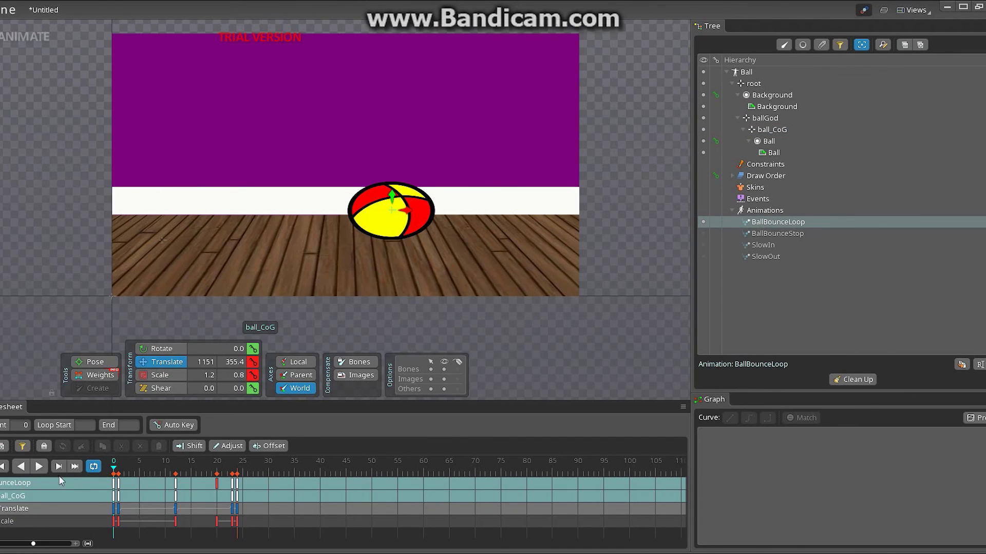
{"action": "left_click", "coordinate": [42, 466]}
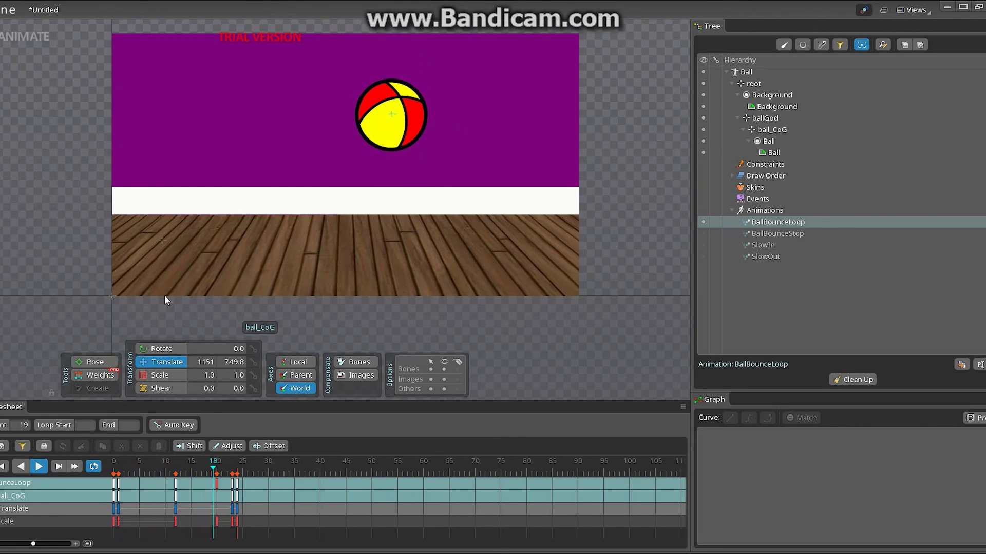
{"action": "left_click", "coordinate": [39, 467]}
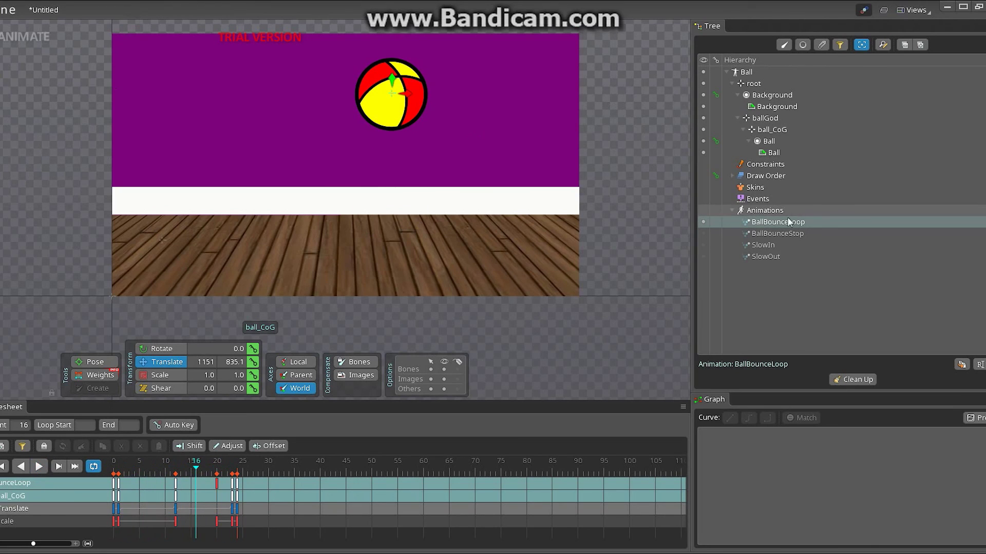
- In BallBounceStop, move ballGod out of the scene to about X -217 and key its translation at frame 0
{"action": "left_click", "coordinate": [705, 234]}
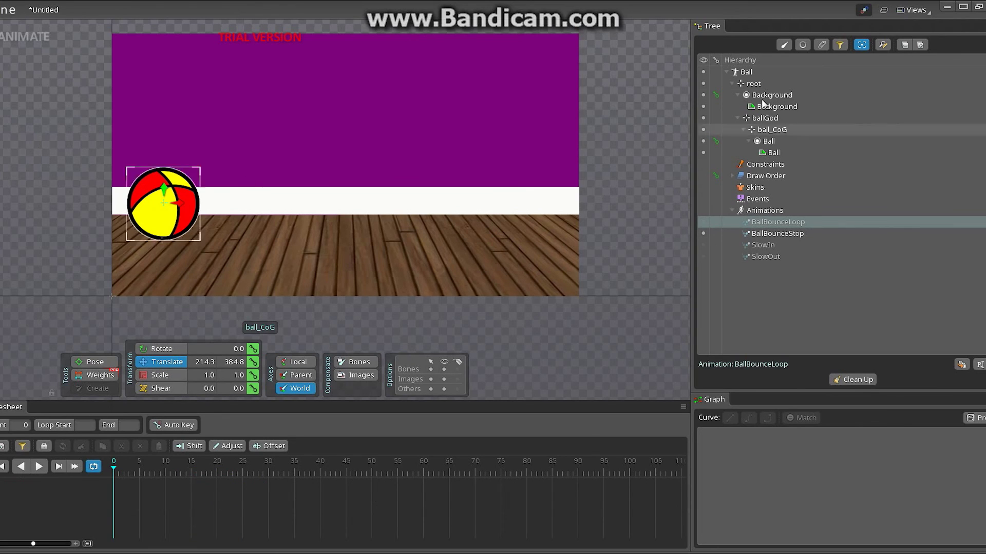
{"action": "left_click", "coordinate": [777, 118]}
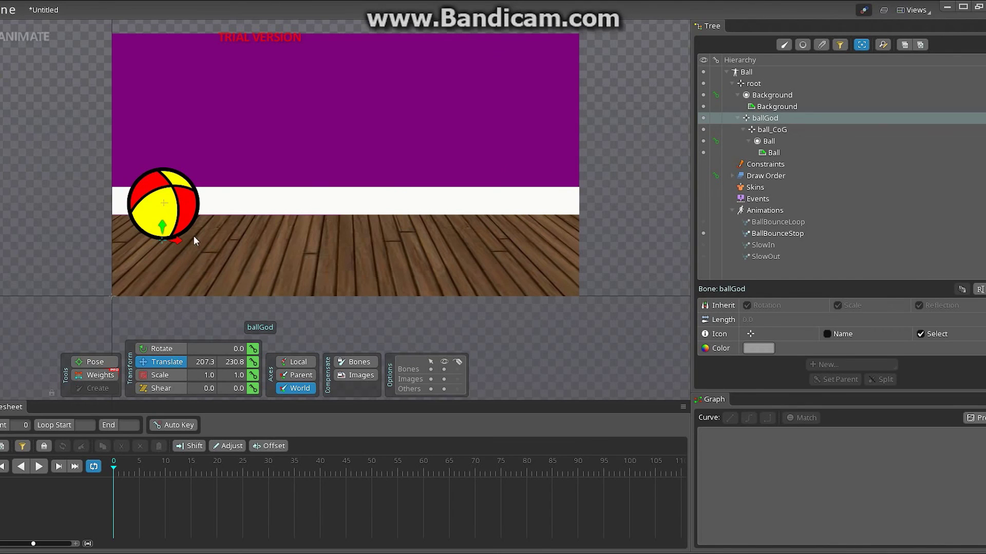
{"action": "left_click_drag", "start_coordinate": [175, 241], "coordinate": [73, 235]}
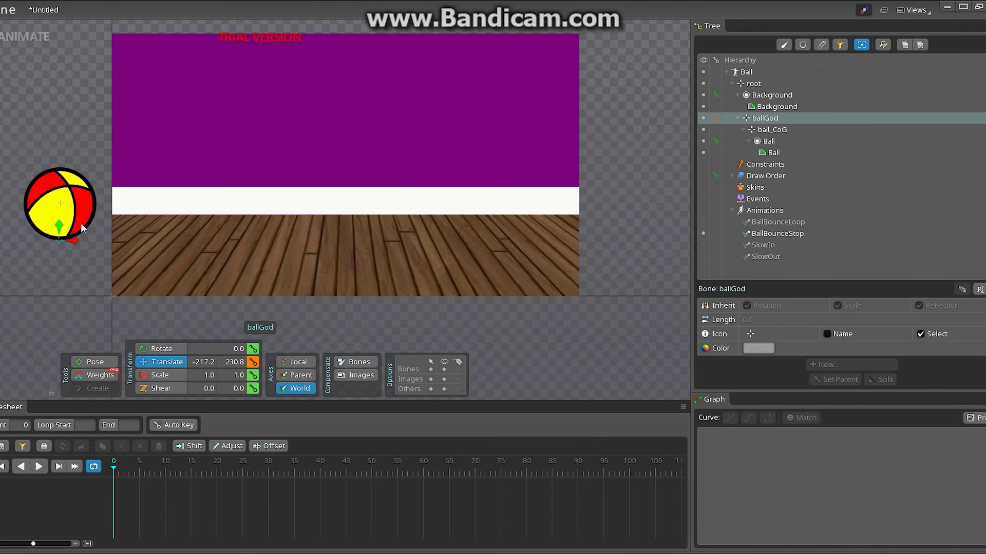
{"action": "left_click", "coordinate": [252, 362]}
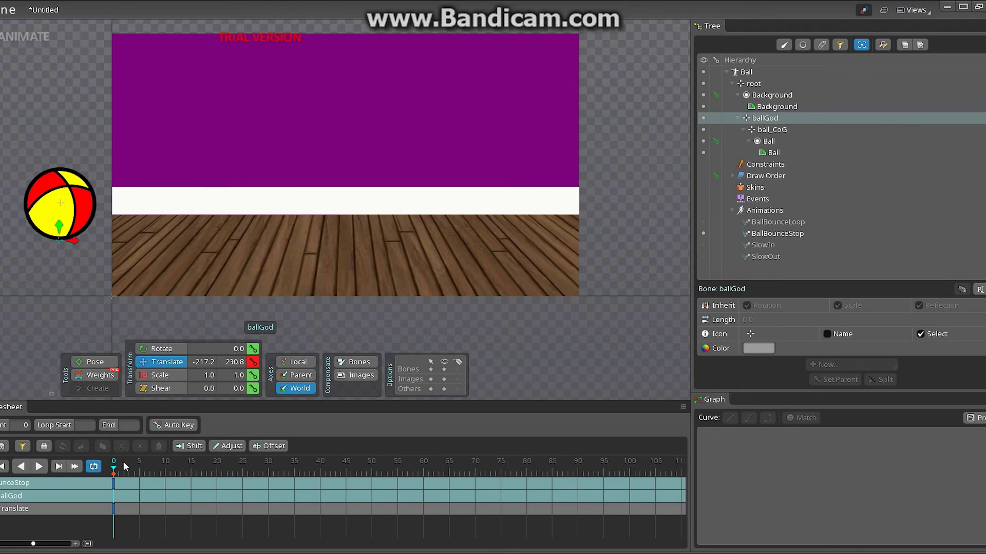
- Key ballGod's translation at frame 40 with X about 1436, and hold that position with another key at frame 60
{"action": "left_click_drag", "start_coordinate": [114, 471], "coordinate": [323, 482]}
{"action": "left_click_drag", "start_coordinate": [76, 241], "coordinate": [476, 262]}
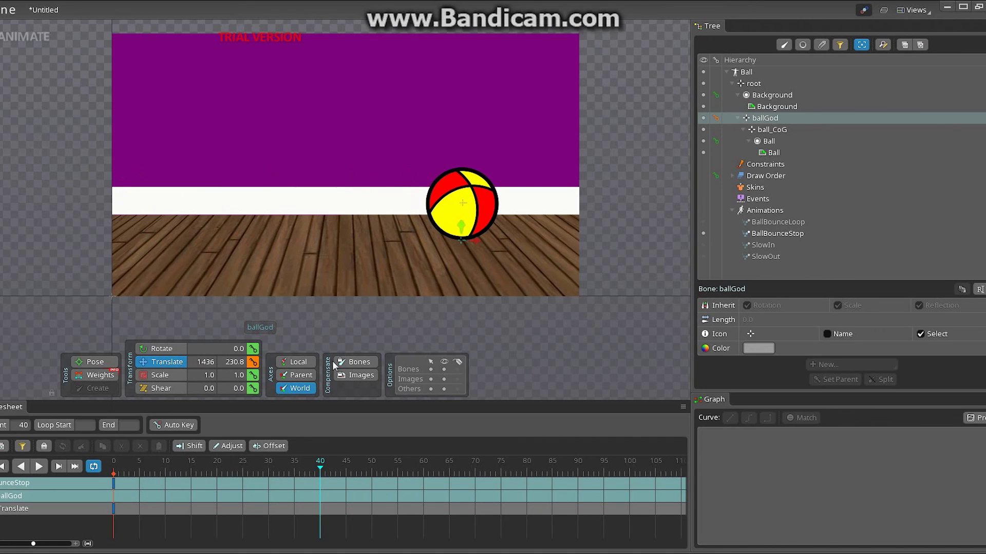
{"action": "left_click", "coordinate": [254, 362]}
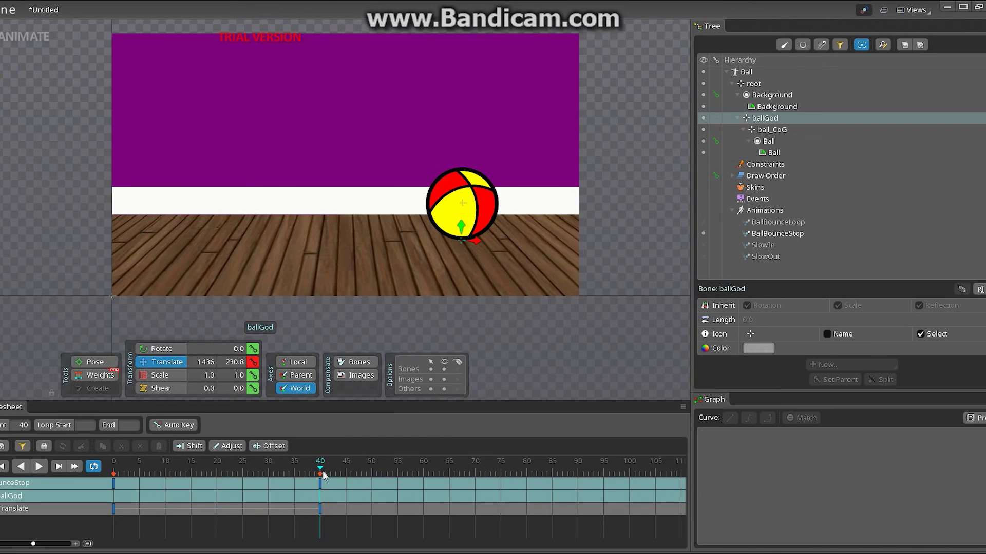
{"action": "left_click_drag", "start_coordinate": [319, 470], "coordinate": [424, 477]}
{"action": "left_click", "coordinate": [252, 364]}
- Give ballGod's frame 0 translate key a Bezier curve that starts steeply and eases out towards frame 40
{"action": "left_click_drag", "start_coordinate": [424, 467], "coordinate": [165, 479]}
{"action": "left_click", "coordinate": [115, 511]}
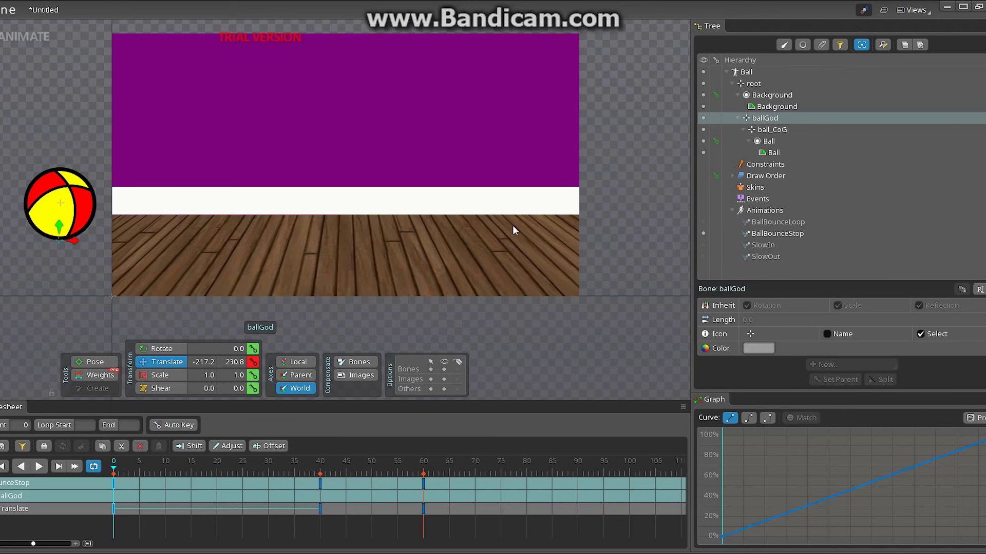
{"action": "left_click", "coordinate": [748, 420]}
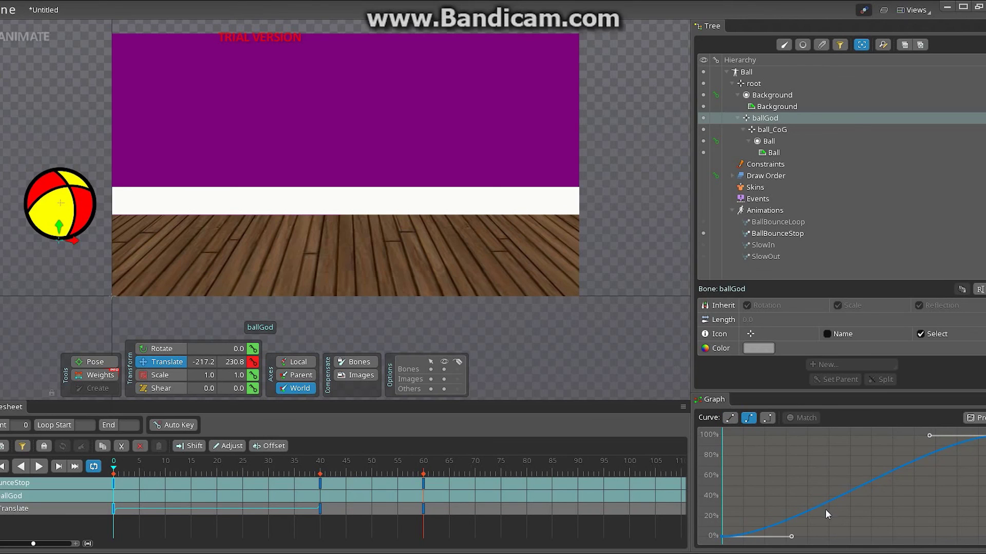
{"action": "left_click_drag", "start_coordinate": [791, 537], "coordinate": [756, 473]}
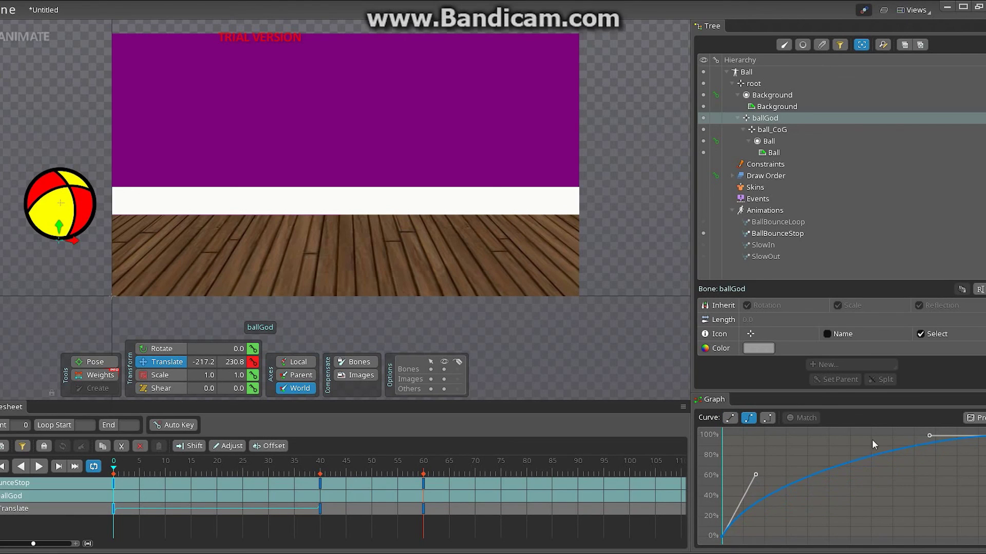
- Play back BallBounceStop to check the ball's horizontal travel and slow-down
{"action": "left_click", "coordinate": [39, 467]}
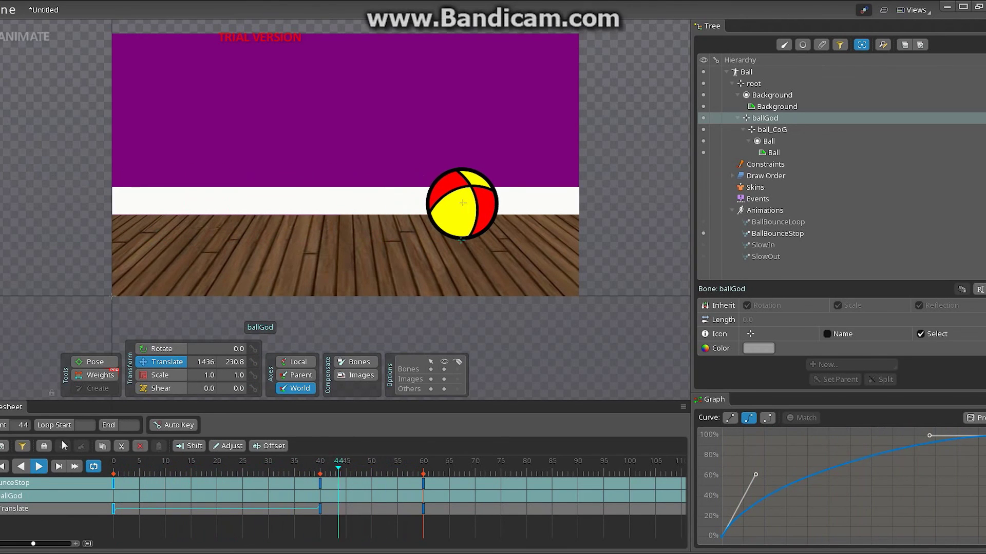
{"action": "left_click", "coordinate": [40, 465]}
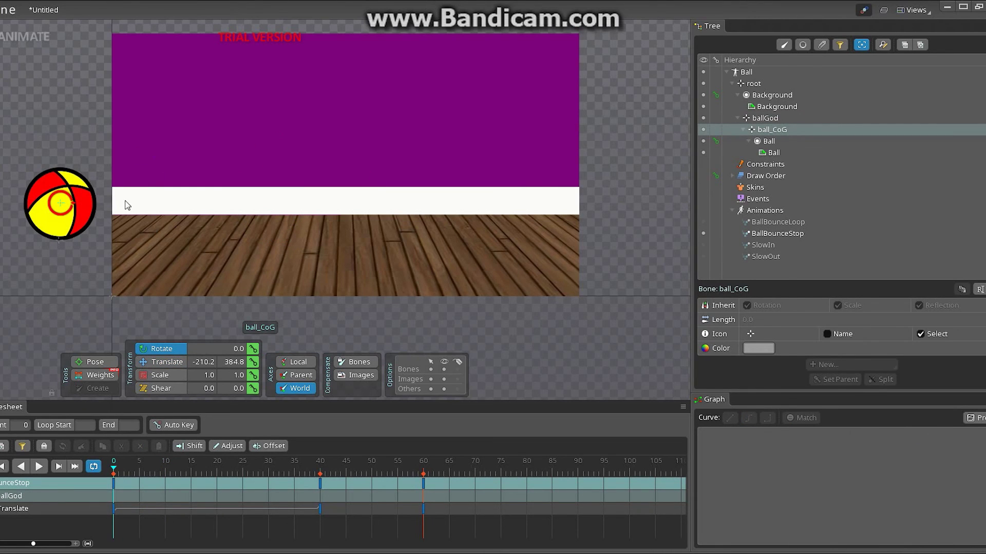
{"action": "left_click", "coordinate": [39, 466]}
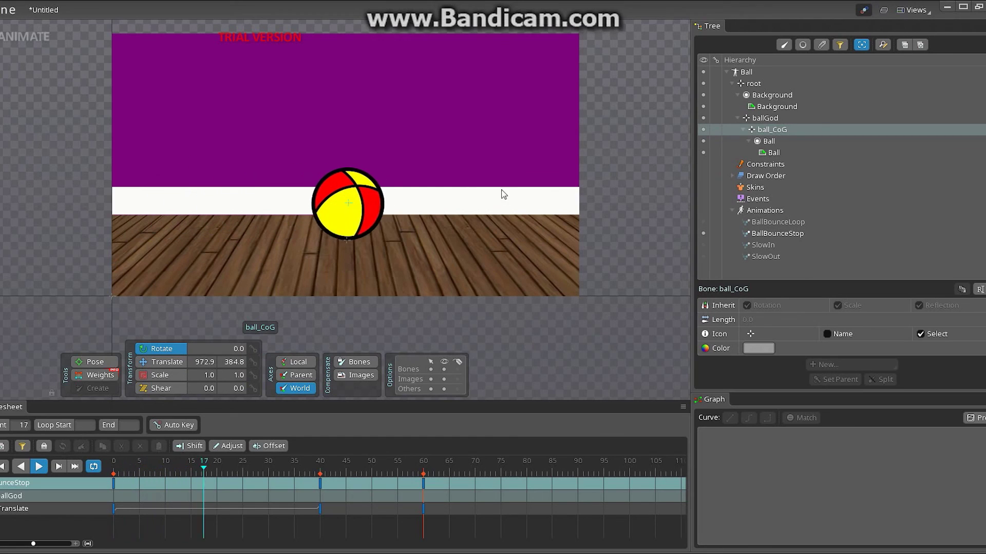
{"action": "left_click", "coordinate": [39, 466]}
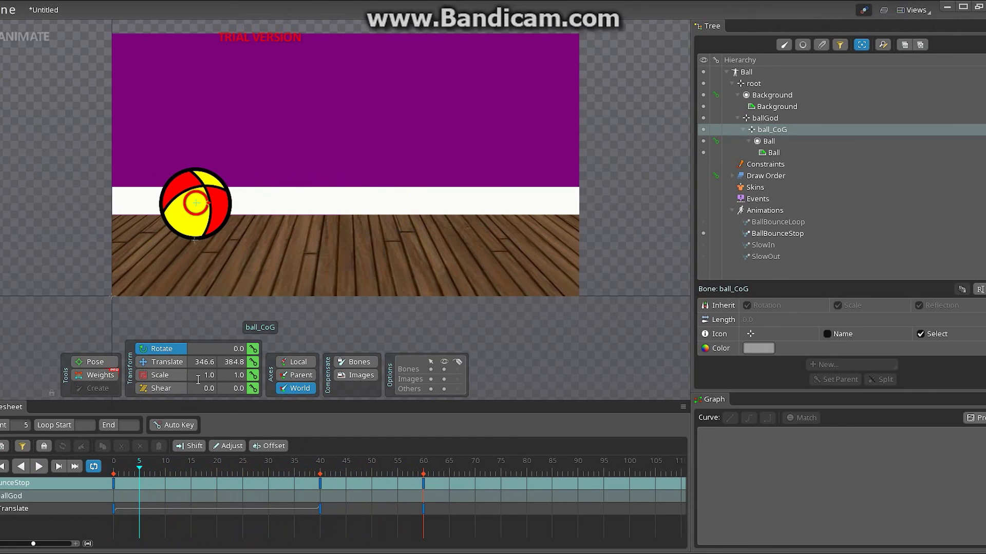
- At frame 0, raise ball_CoG vertically to about Y 915 and key its translation
{"action": "left_click_drag", "start_coordinate": [140, 471], "coordinate": [103, 469]}
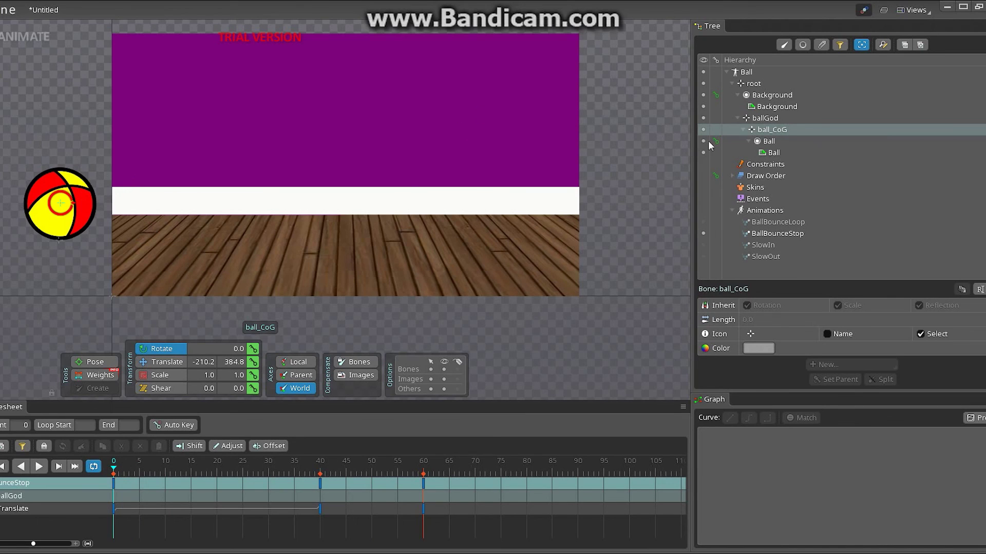
{"action": "left_click", "coordinate": [774, 119]}
{"action": "left_click", "coordinate": [775, 130]}
{"action": "left_click", "coordinate": [761, 130]}
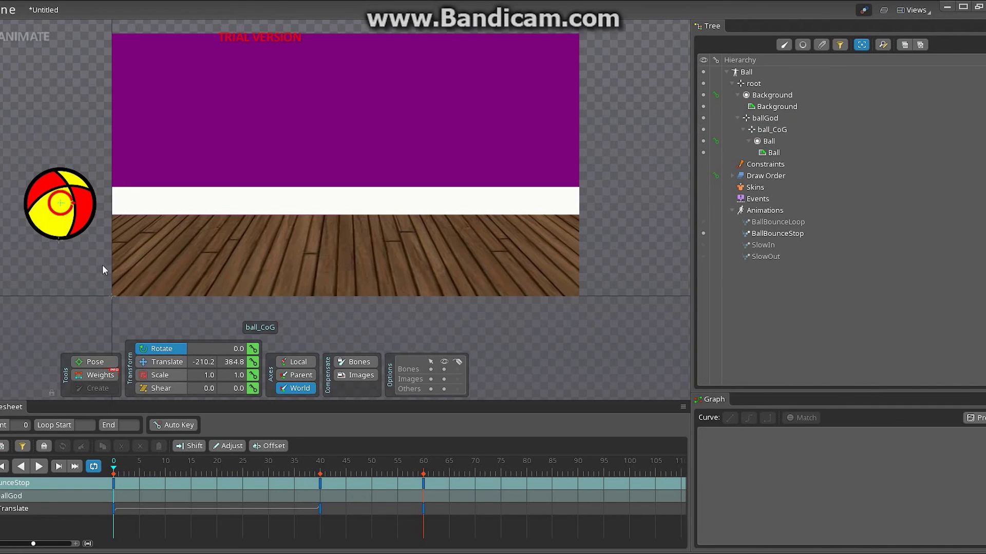
{"action": "left_click", "coordinate": [776, 130]}
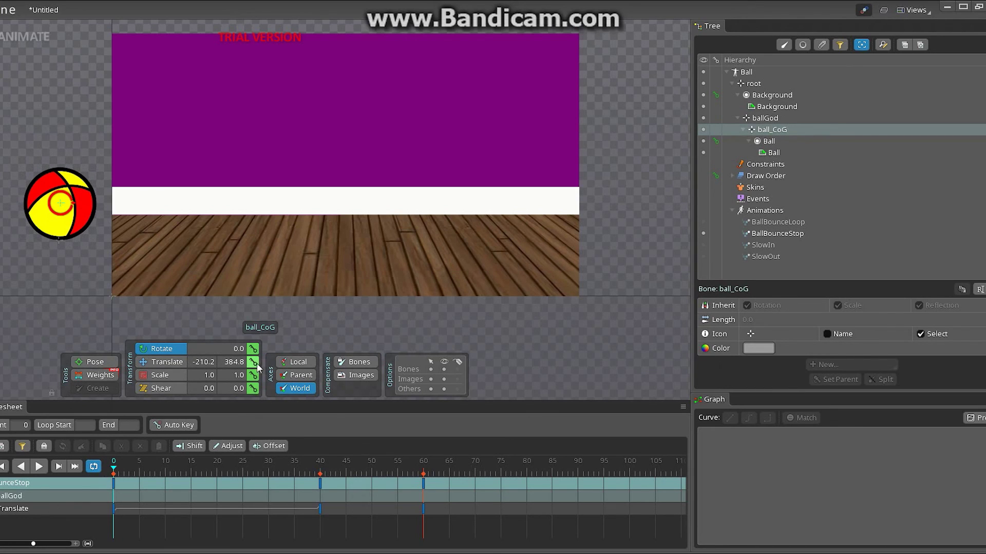
{"action": "left_click", "coordinate": [169, 363]}
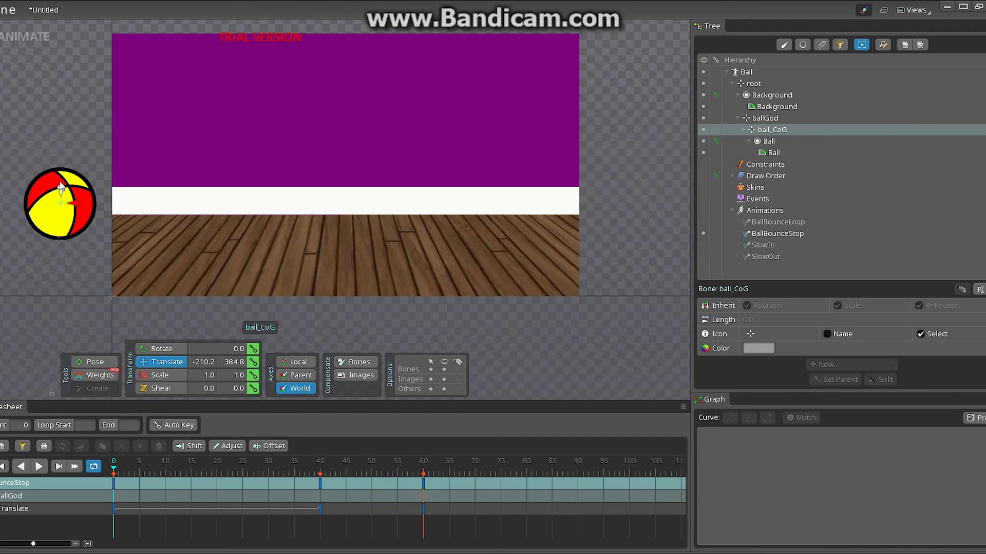
{"action": "left_click_drag", "start_coordinate": [62, 190], "coordinate": [79, 61]}
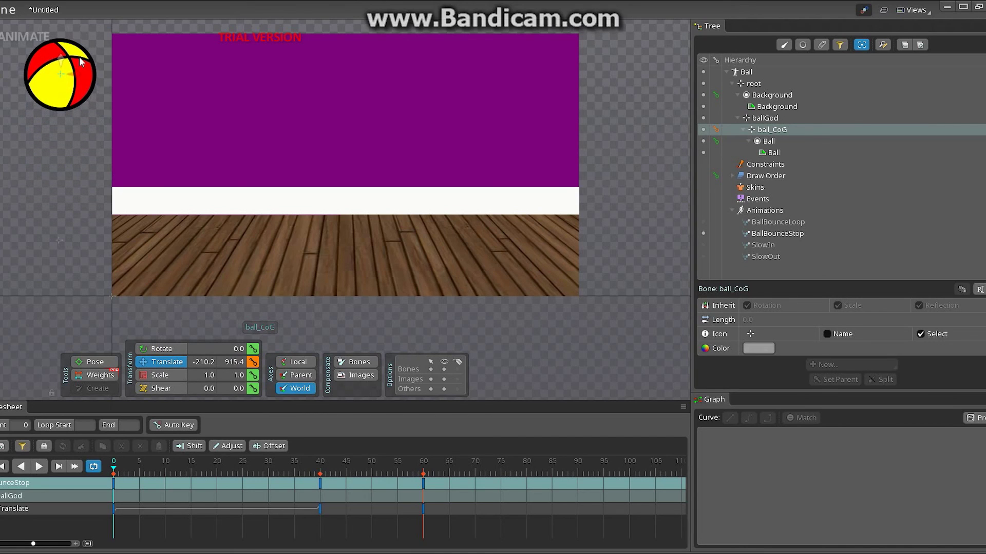
{"action": "left_click", "coordinate": [255, 361]}
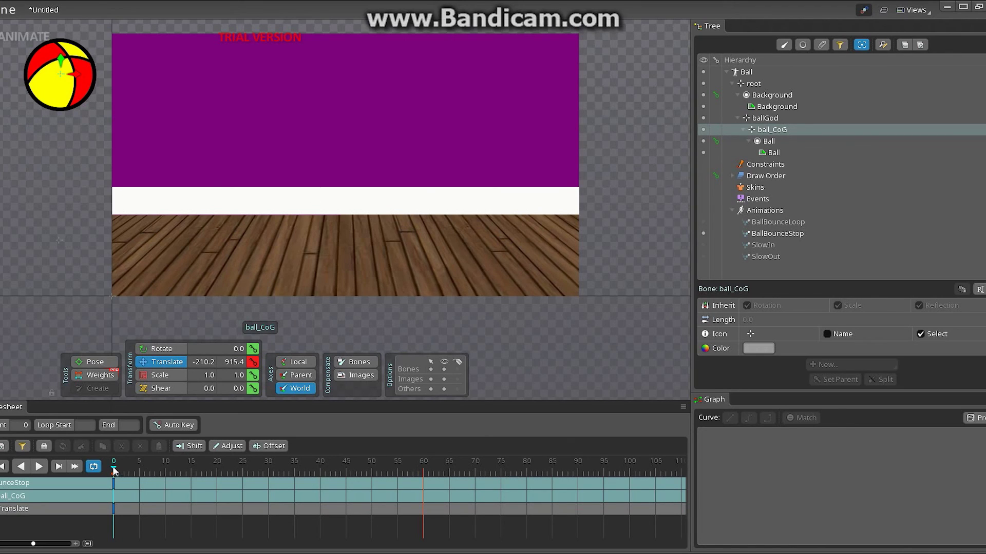
- At frame 6, lower ball_CoG vertically to floor height at about Y 387 and key its translation
{"action": "left_click_drag", "start_coordinate": [113, 466], "coordinate": [190, 473]}
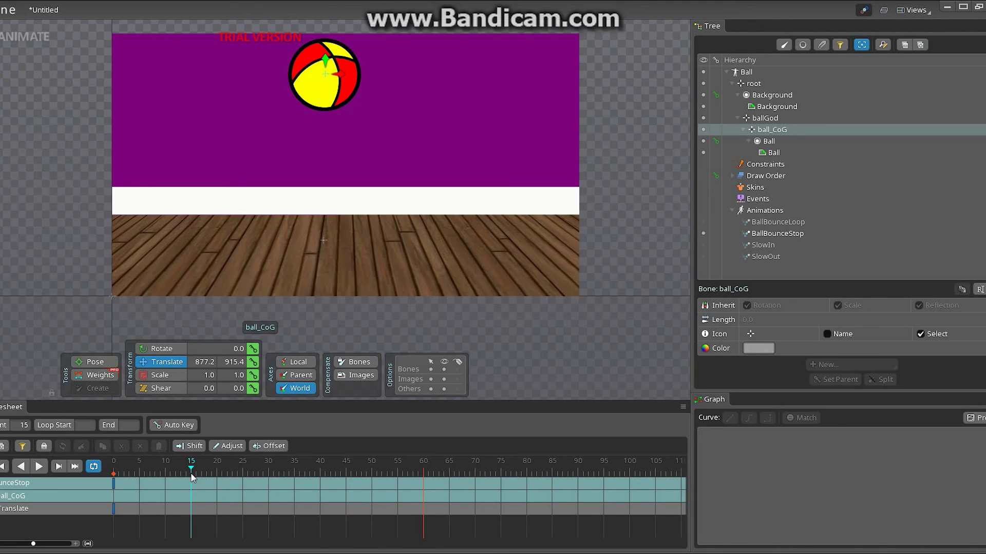
{"action": "left_click_drag", "start_coordinate": [186, 468], "coordinate": [149, 467]}
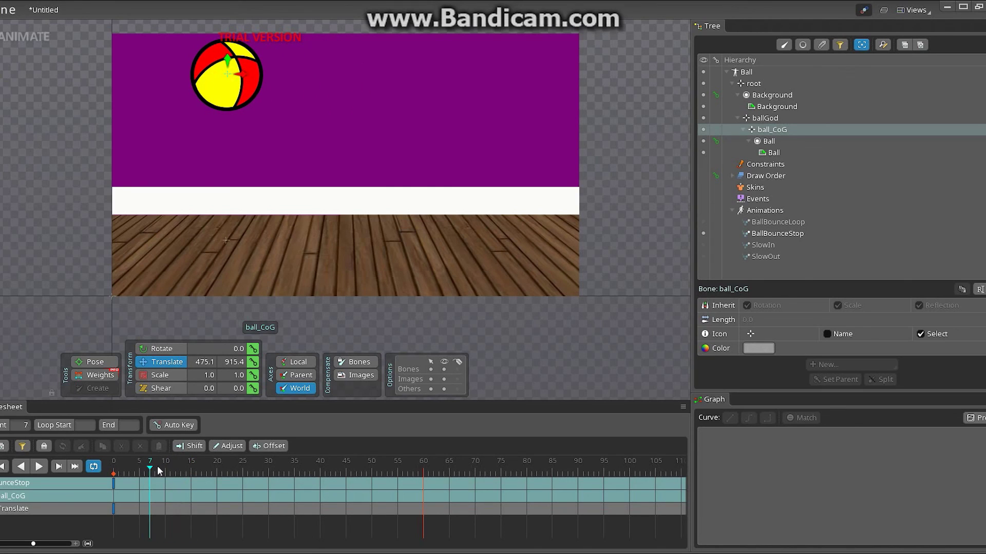
{"action": "left_click", "coordinate": [144, 468]}
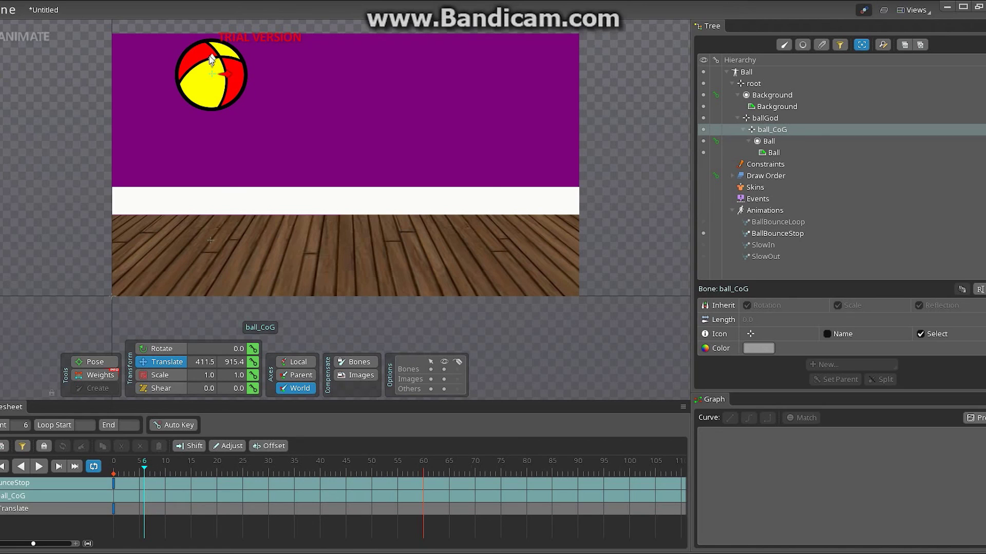
{"action": "left_click_drag", "start_coordinate": [211, 59], "coordinate": [210, 187]}
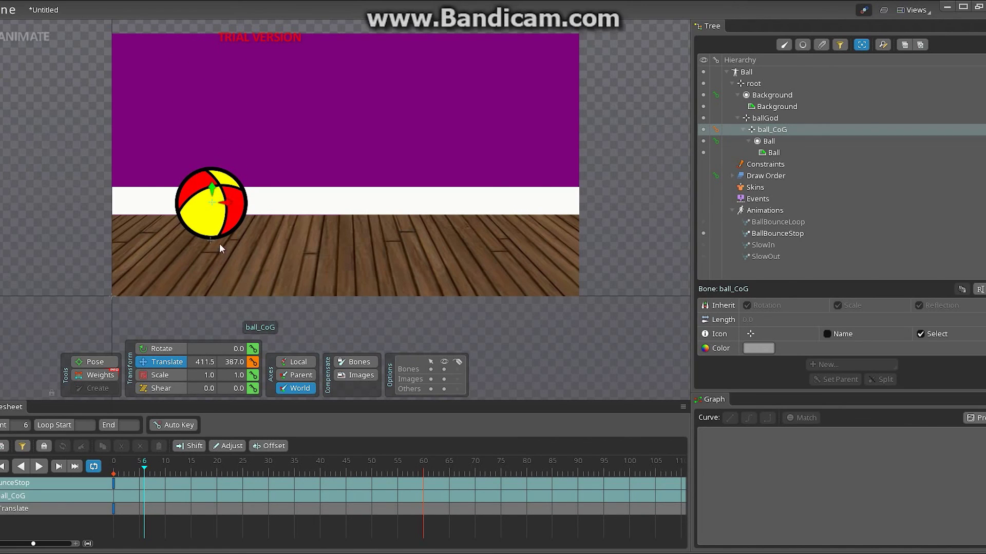
{"action": "left_click", "coordinate": [253, 362]}
- Key ball_CoG's translation at the same floor height, Y 387, on frames 18 and 27
{"action": "left_click_drag", "start_coordinate": [145, 470], "coordinate": [205, 473]}
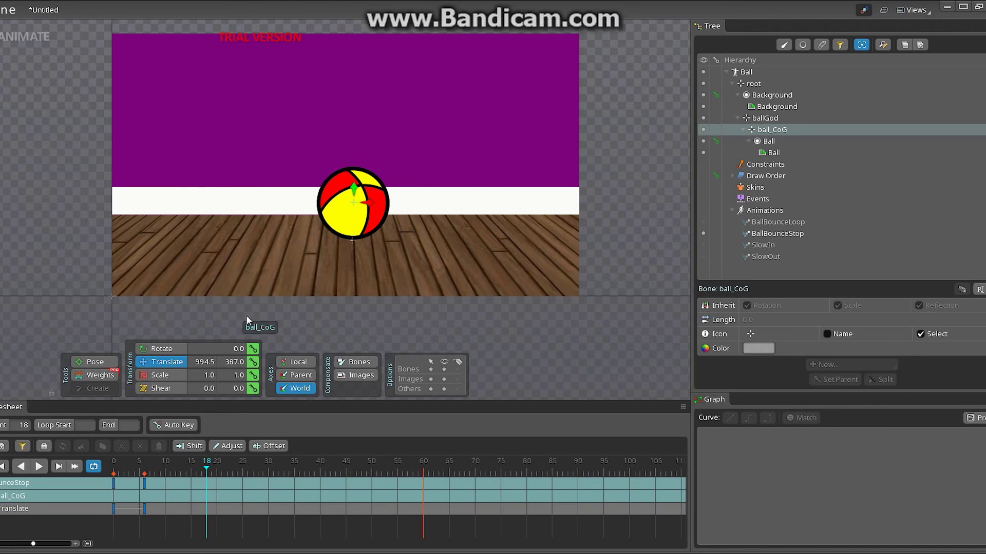
{"action": "left_click", "coordinate": [254, 362]}
{"action": "left_click_drag", "start_coordinate": [206, 470], "coordinate": [253, 473]}
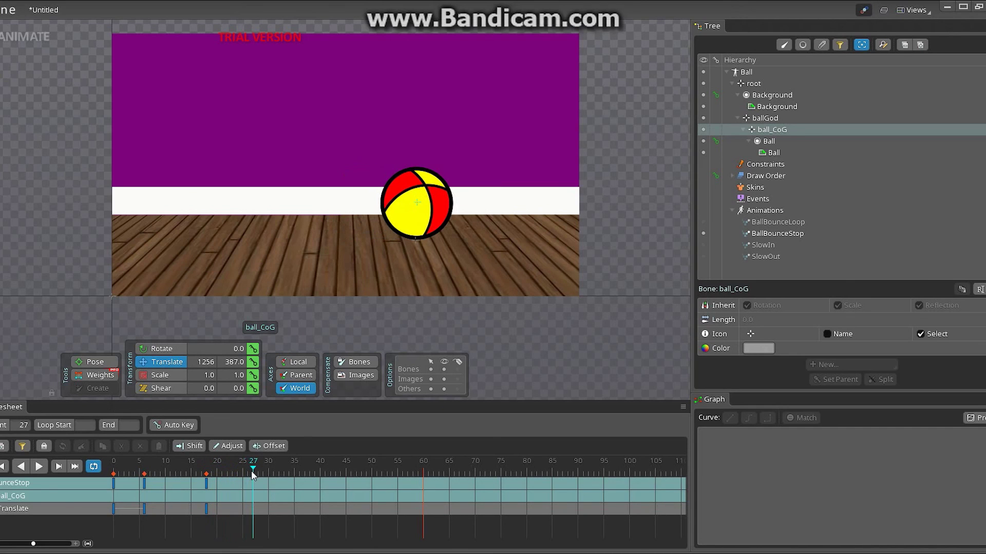
{"action": "left_click", "coordinate": [254, 364]}
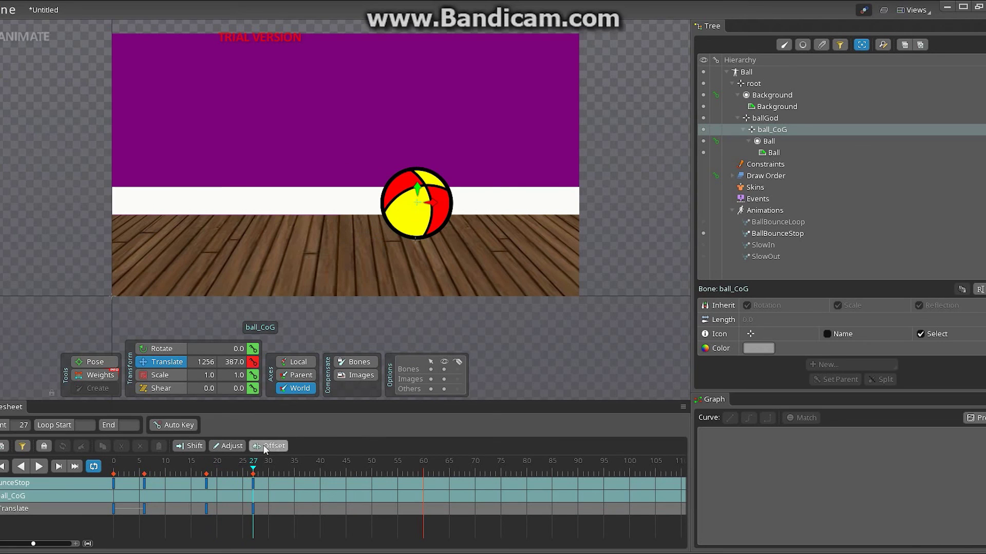
- Raise ball_CoG to about Y 624 at frame 12 and about Y 489 at frame 23, keying its translation at both frames
{"action": "left_click_drag", "start_coordinate": [253, 471], "coordinate": [174, 470]}
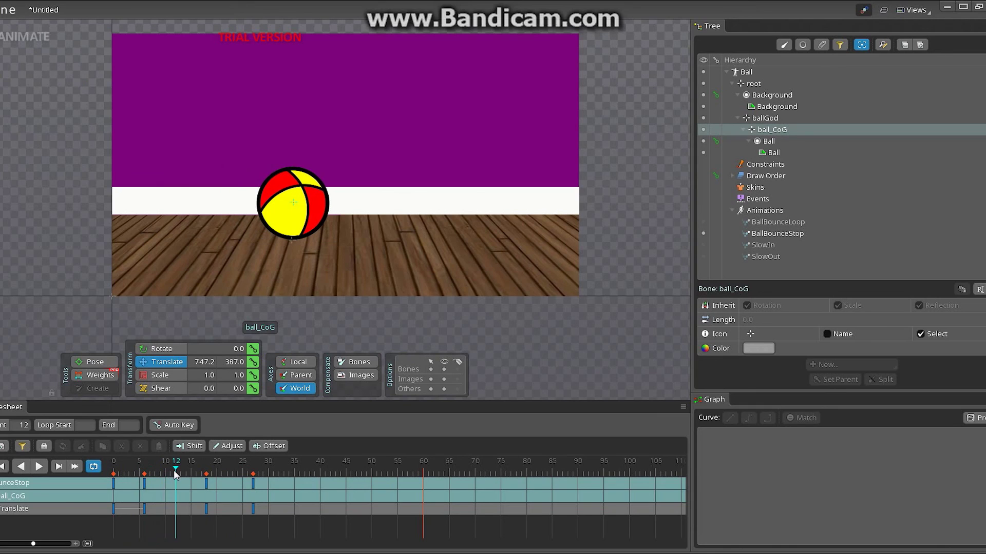
{"action": "left_click_drag", "start_coordinate": [286, 192], "coordinate": [288, 186]}
{"action": "left_click", "coordinate": [253, 362]}
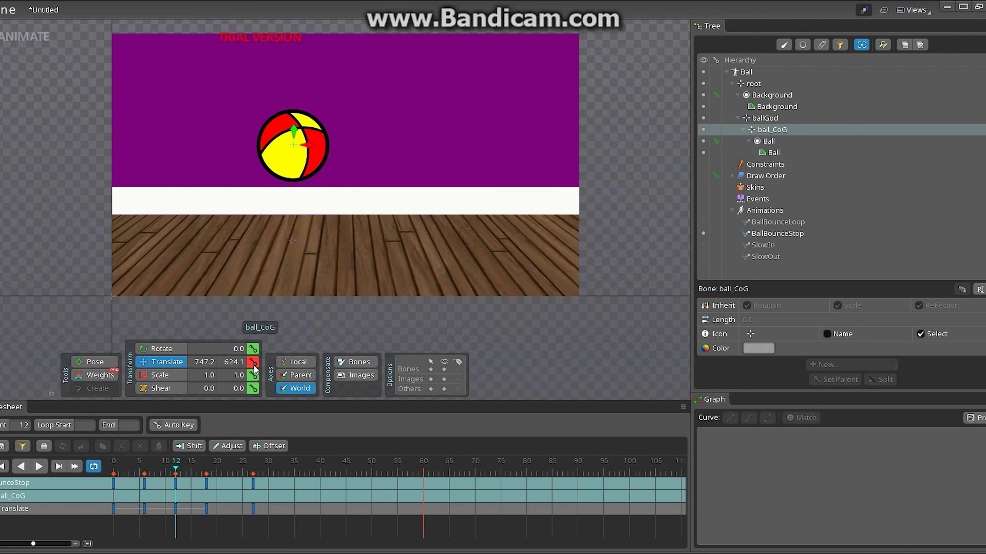
{"action": "left_click_drag", "start_coordinate": [178, 471], "coordinate": [232, 476]}
{"action": "left_click_drag", "start_coordinate": [391, 187], "coordinate": [391, 162]}
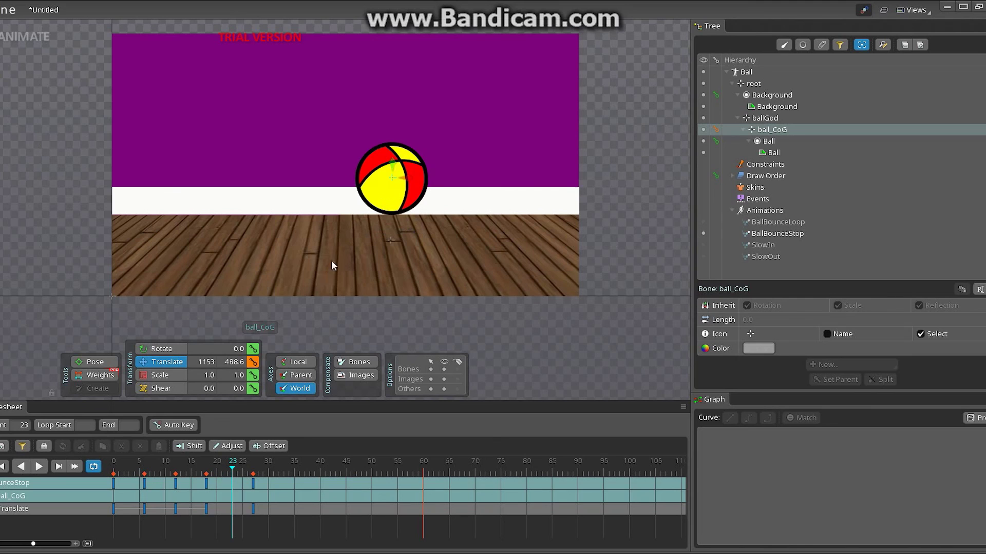
{"action": "left_click", "coordinate": [253, 362]}
- Play back BallBounceStop from the start to check the ball's diminishing bounces
{"action": "left_click_drag", "start_coordinate": [232, 474], "coordinate": [63, 482]}
{"action": "left_click", "coordinate": [40, 467]}
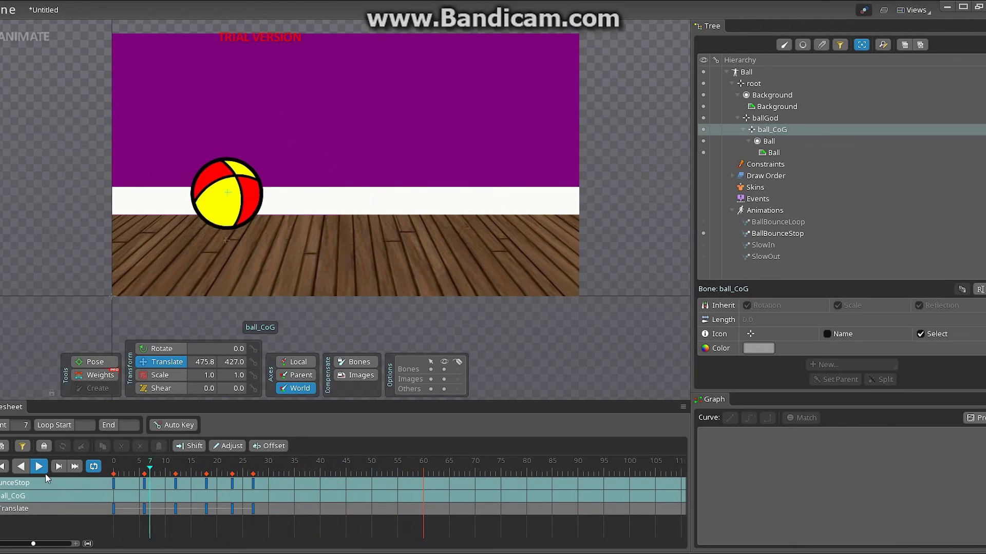
{"action": "left_click", "coordinate": [39, 467]}
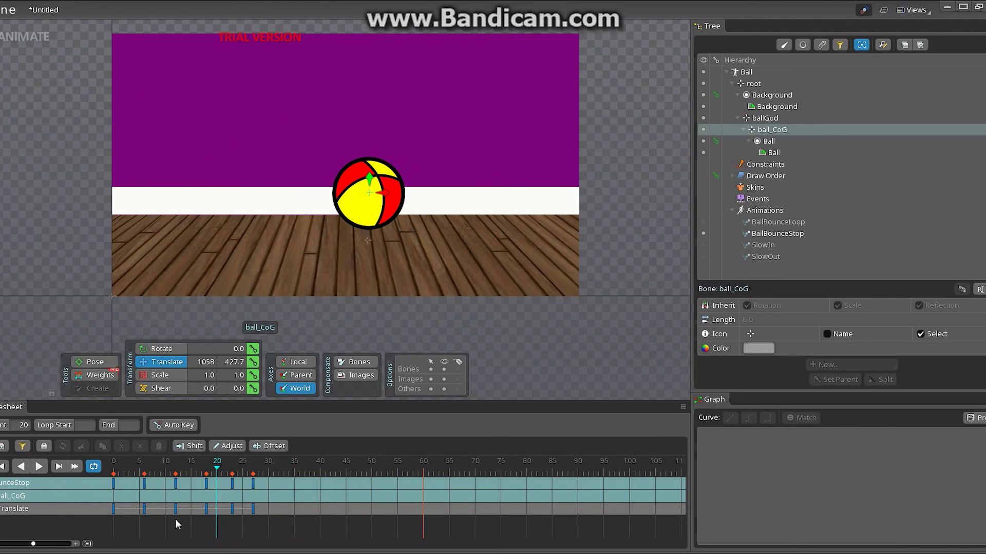
- Give ball_CoG's frame 0 translate key a Bezier curve that starts slowly and accelerates towards frame 6
{"action": "left_click", "coordinate": [113, 509]}
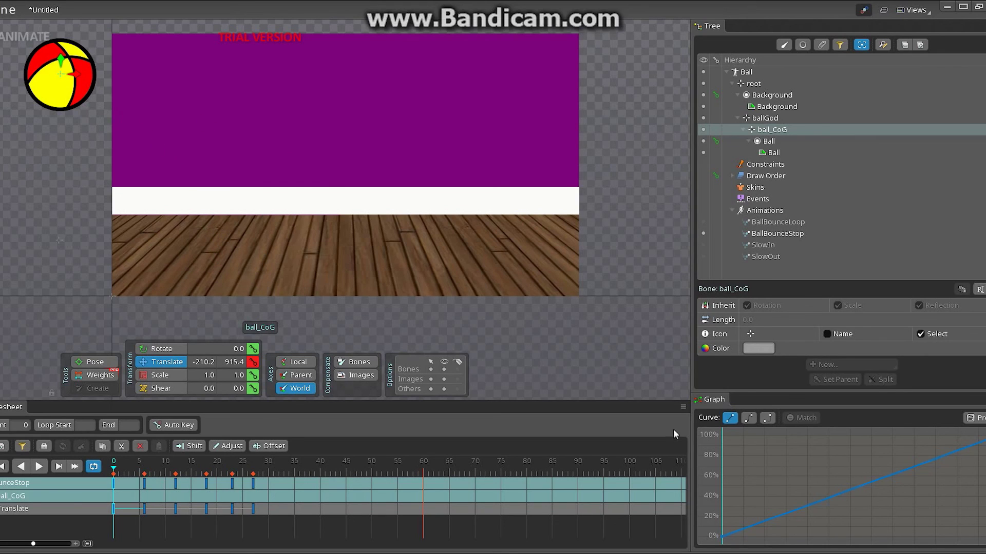
{"action": "left_click", "coordinate": [747, 418]}
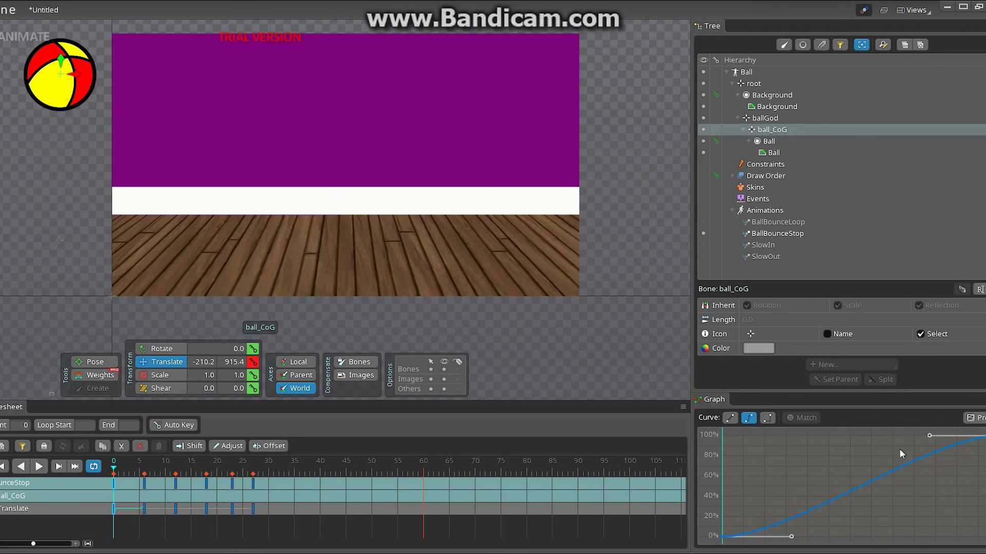
{"action": "left_click_drag", "start_coordinate": [926, 436], "coordinate": [984, 482]}
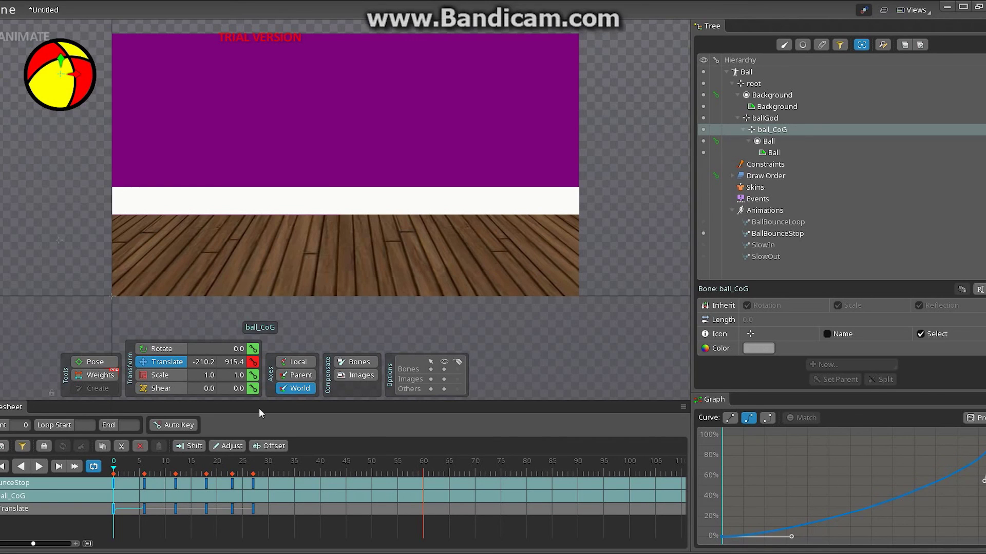
- Give ball_CoG's frame 6 translate key a Bezier curve that rises steeply and eases out towards frame 12
{"action": "left_click_drag", "start_coordinate": [149, 508], "coordinate": [149, 507]}
{"action": "left_click", "coordinate": [148, 523]}
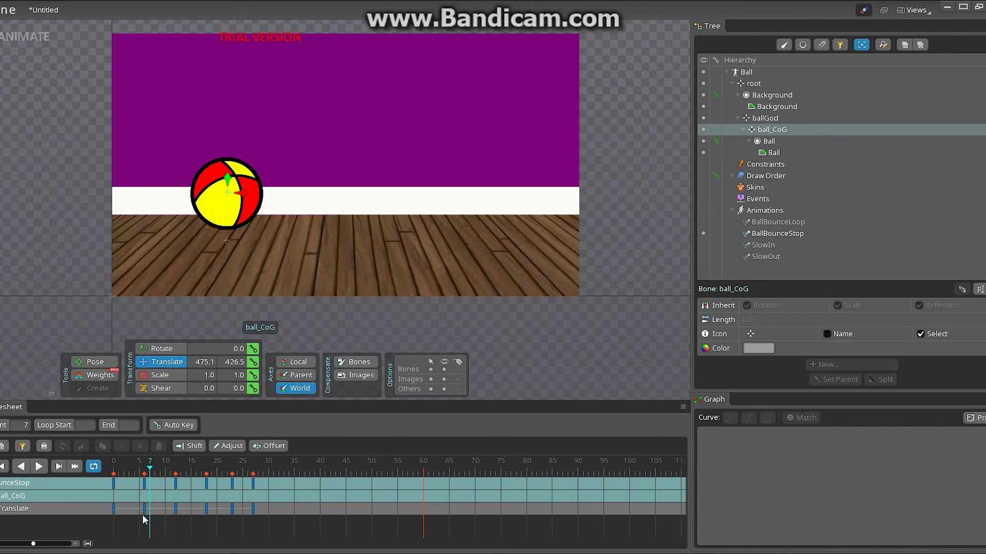
{"action": "left_click", "coordinate": [143, 514]}
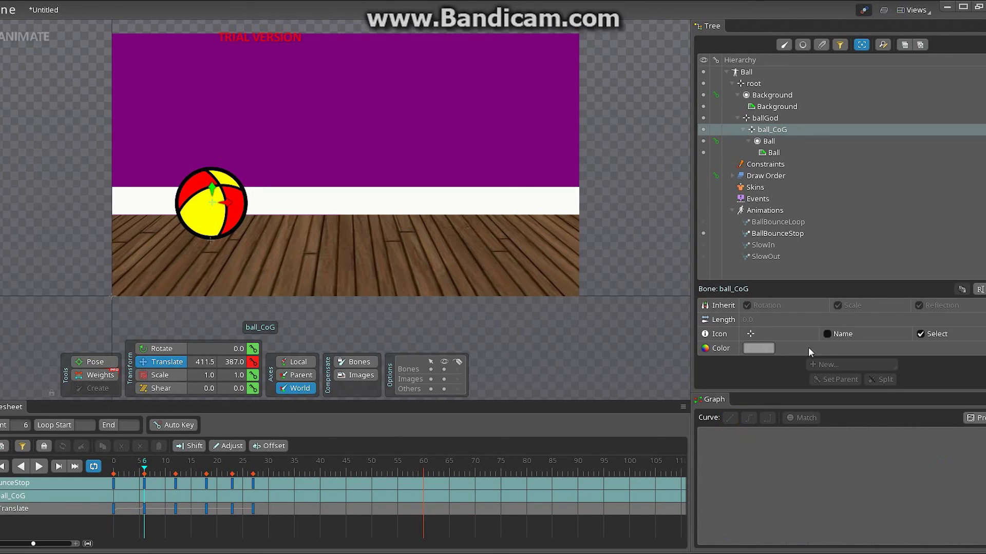
{"action": "left_click", "coordinate": [145, 508]}
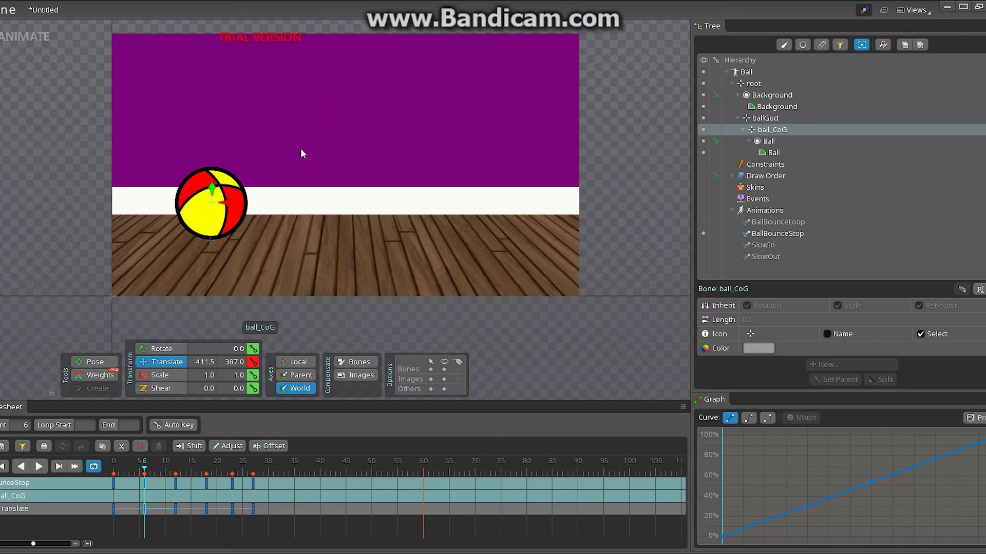
{"action": "left_click", "coordinate": [749, 418]}
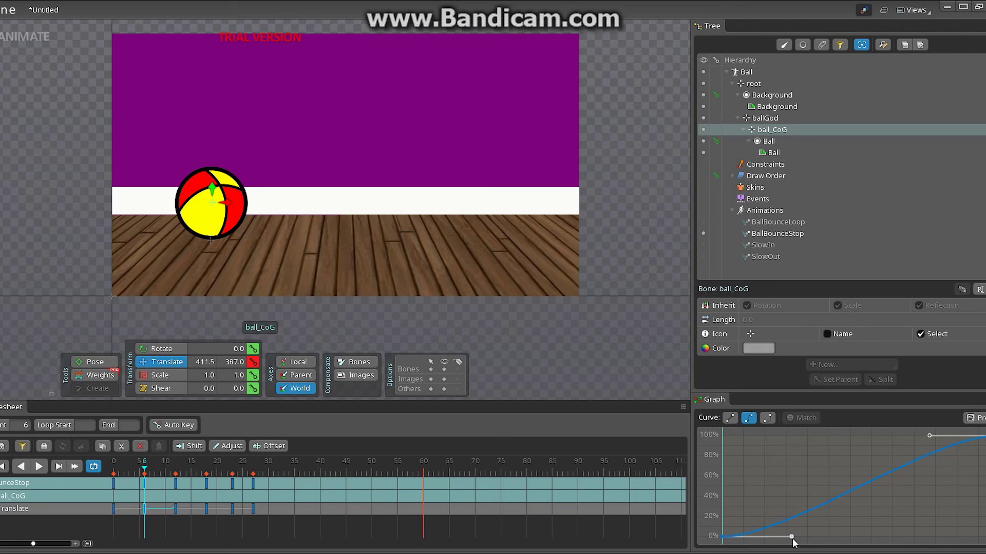
{"action": "left_click_drag", "start_coordinate": [792, 538], "coordinate": [756, 472]}
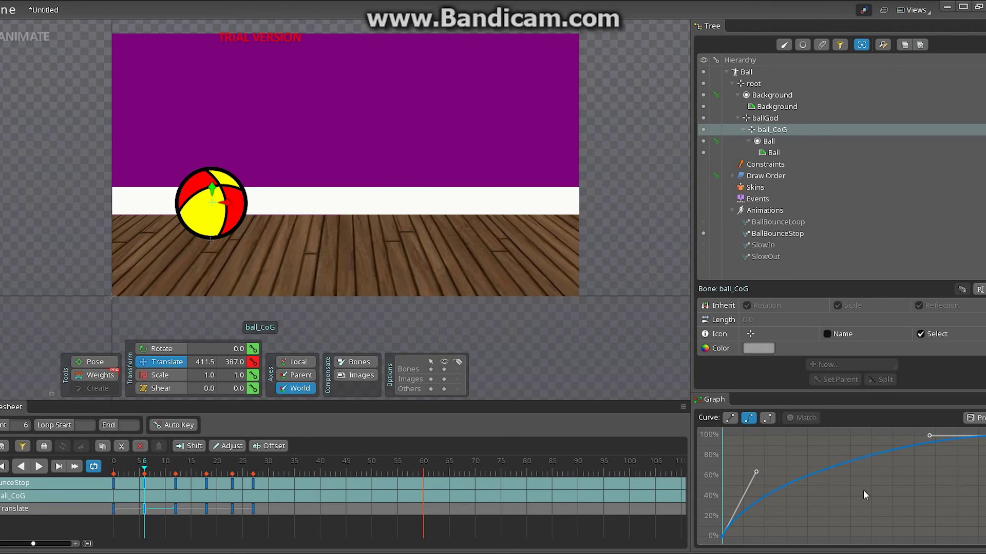
- Give ball_CoG's frame 12 translate key a Bezier curve that starts slowly and steepens towards frame 18
{"action": "left_click_drag", "start_coordinate": [146, 469], "coordinate": [176, 474]}
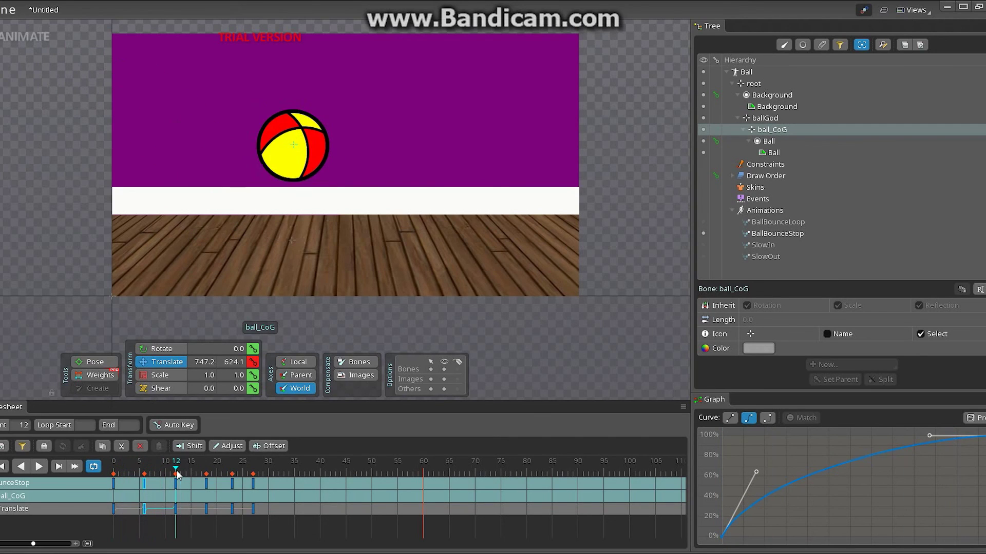
{"action": "left_click", "coordinate": [189, 535]}
{"action": "left_click", "coordinate": [176, 509]}
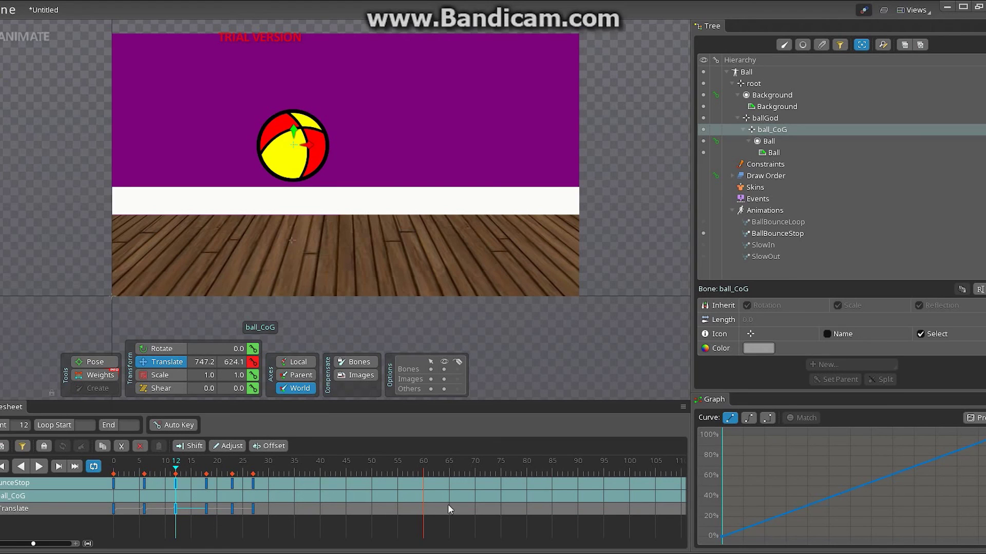
{"action": "left_click", "coordinate": [752, 419]}
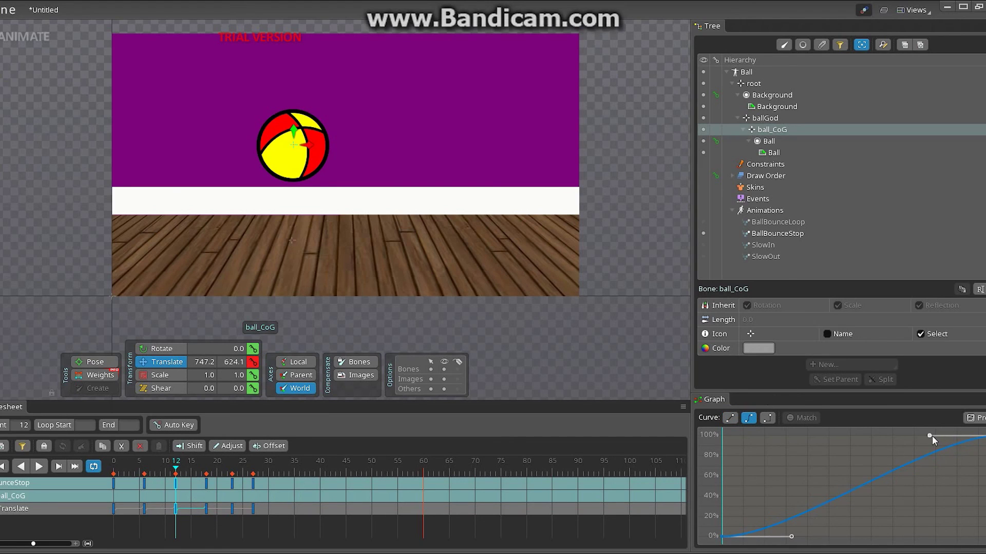
{"action": "left_click_drag", "start_coordinate": [929, 436], "coordinate": [962, 496]}
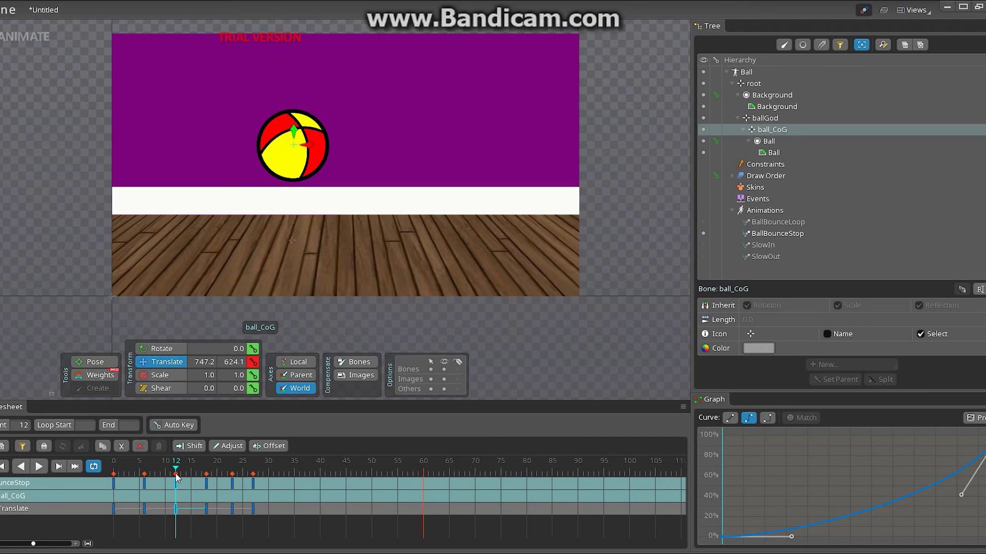
- Give ball_CoG's frame 18 translate key a Bezier curve that starts steeply and flattens out towards frame 23
{"action": "left_click", "coordinate": [39, 466]}
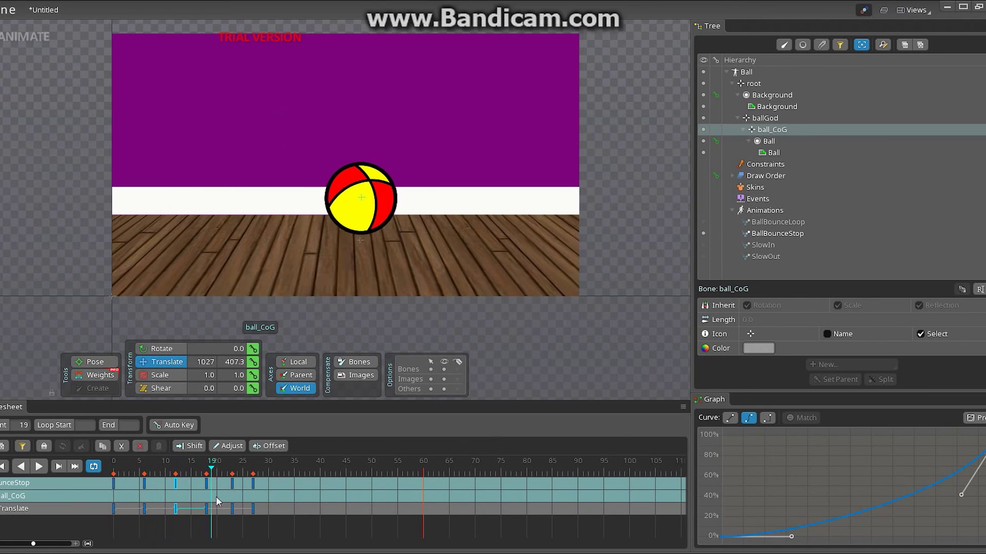
{"action": "left_click", "coordinate": [233, 501]}
{"action": "left_click", "coordinate": [206, 509]}
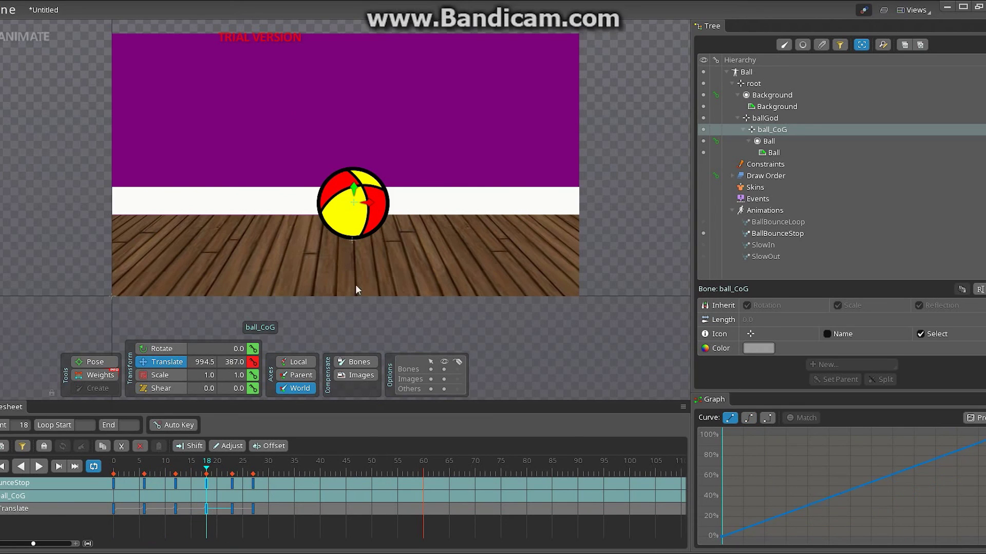
{"action": "left_click", "coordinate": [746, 422]}
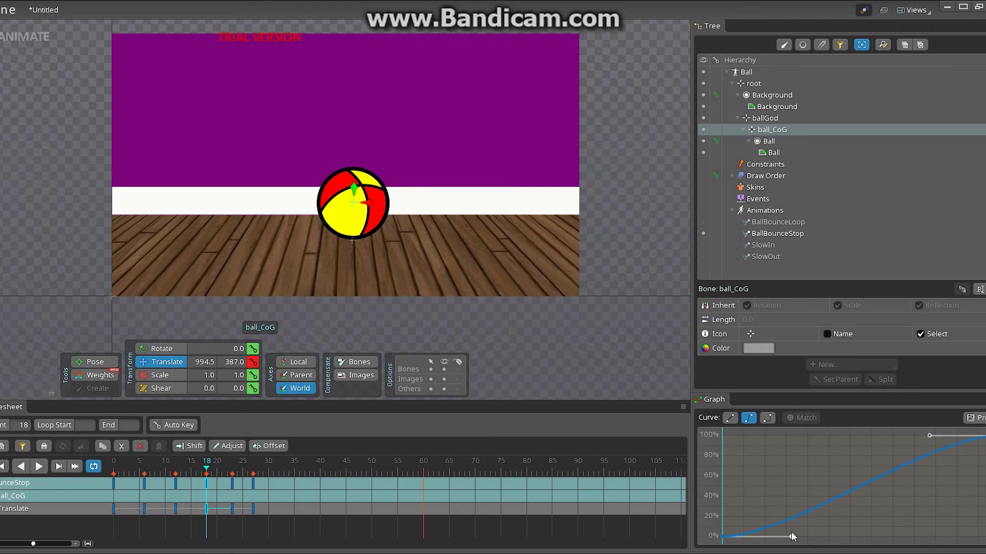
{"action": "left_click_drag", "start_coordinate": [791, 536], "coordinate": [751, 488]}
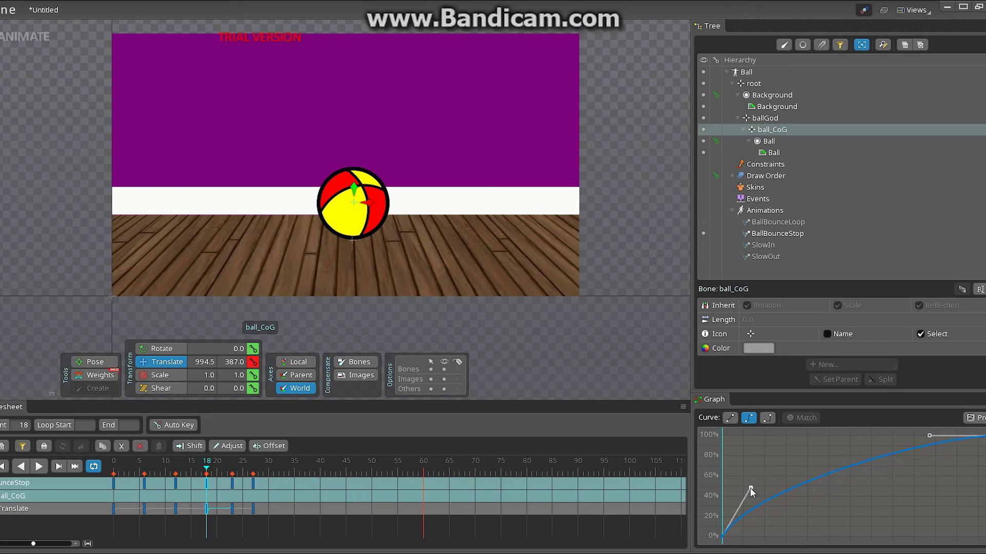
- Give ball_CoG's frame 23 translate key a Bezier curve that starts flat and speeds up towards frame 27
{"action": "left_click_drag", "start_coordinate": [207, 470], "coordinate": [232, 490]}
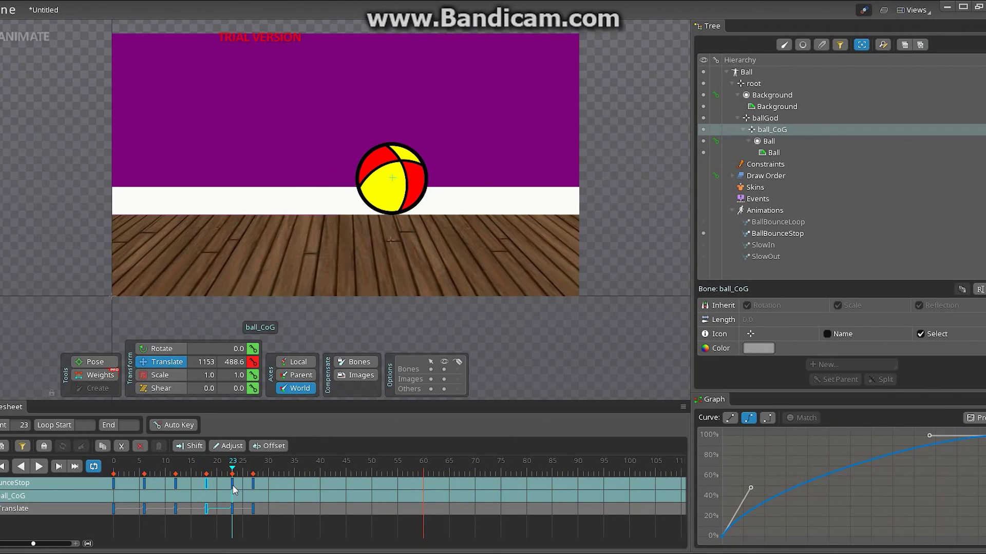
{"action": "left_click", "coordinate": [233, 505]}
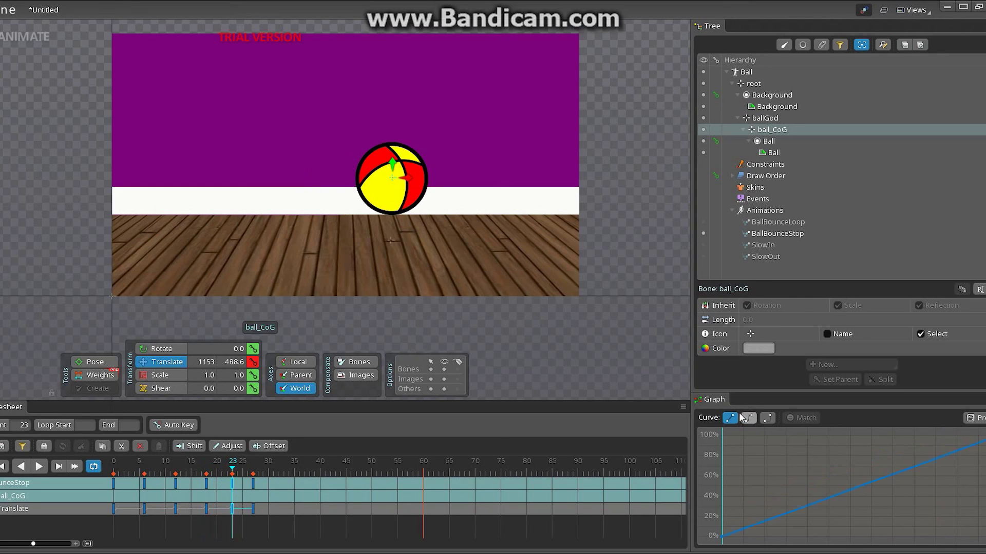
{"action": "left_click", "coordinate": [744, 418]}
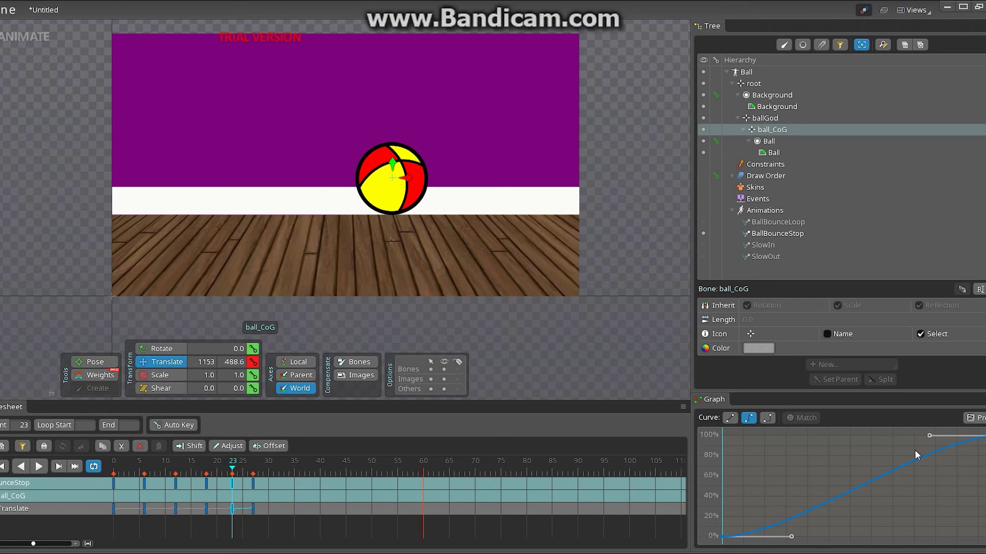
{"action": "left_click_drag", "start_coordinate": [928, 435], "coordinate": [974, 479]}
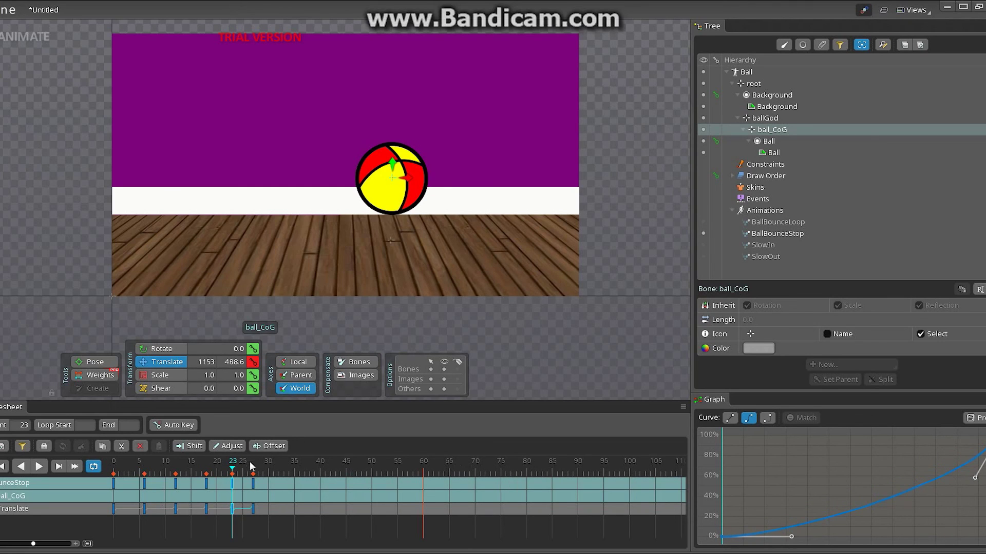
- Play back BallBounceStop from frame 0 to check the eased bounce timing
{"action": "left_click_drag", "start_coordinate": [232, 469], "coordinate": [98, 467]}
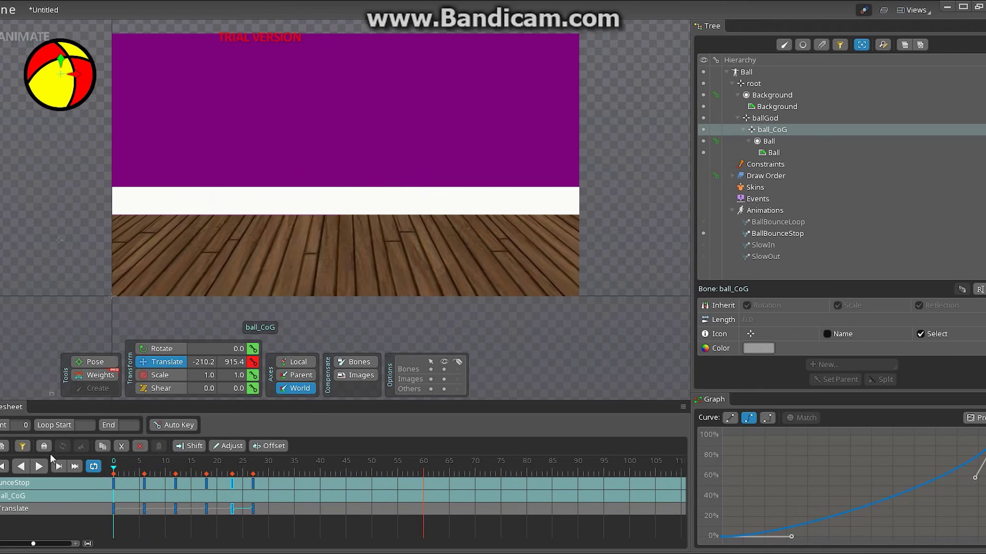
{"action": "left_click", "coordinate": [39, 467]}
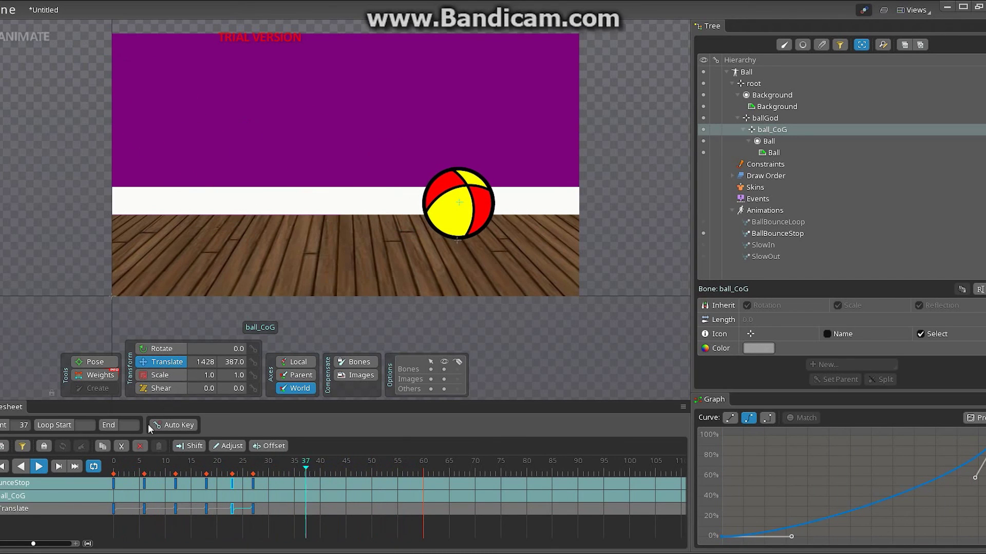
{"action": "left_click", "coordinate": [32, 468]}
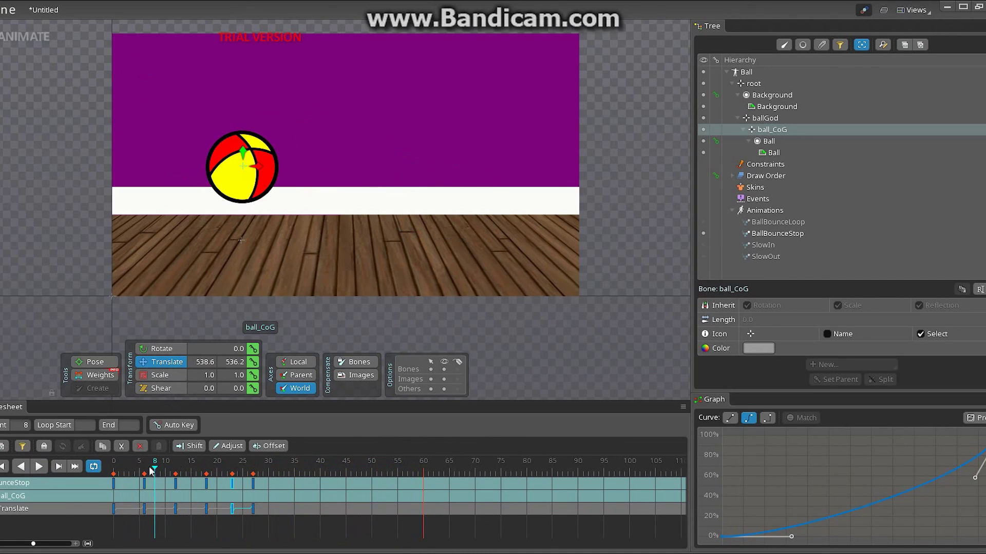
- Scrub BallBounceStop between frames 0 and 27 to review the ball's bounce positions
{"action": "mouse_move", "coordinate": [154, 469]}
{"action": "left_mouse_down"}
{"action": "mouse_move", "coordinate": [118, 471]}
{"action": "mouse_move", "coordinate": [145, 469]}
{"action": "left_mouse_up"}
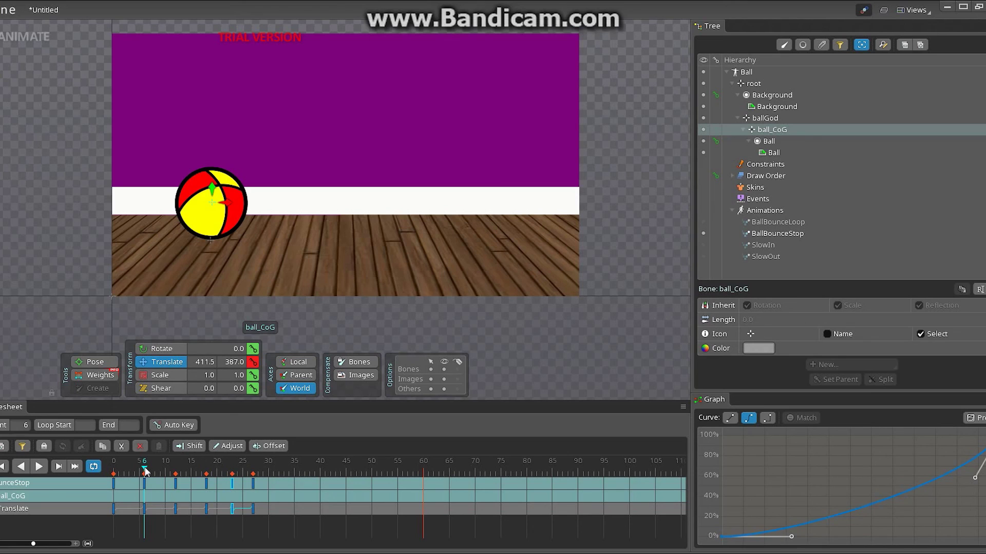
{"action": "left_click_drag", "start_coordinate": [145, 472], "coordinate": [114, 472]}
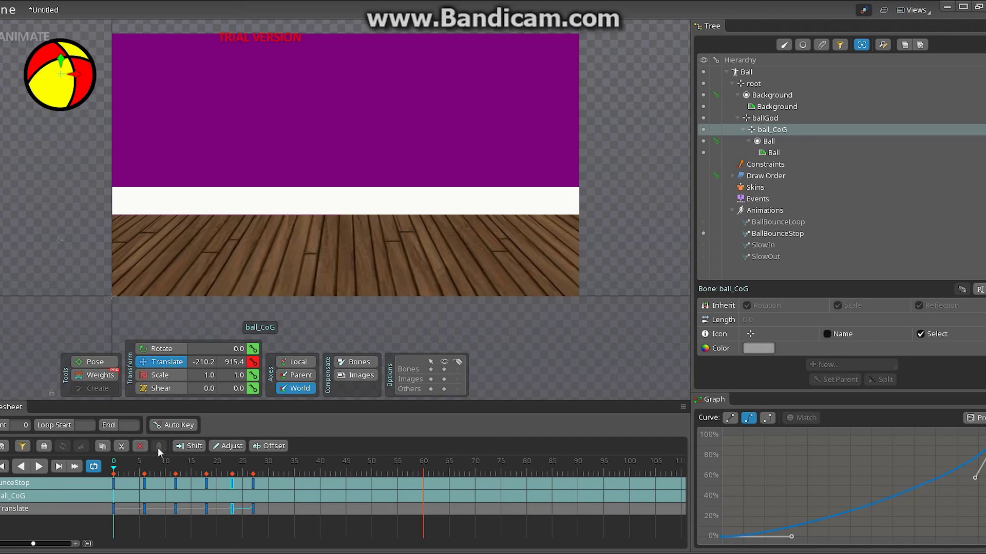
{"action": "left_click_drag", "start_coordinate": [117, 470], "coordinate": [254, 490]}
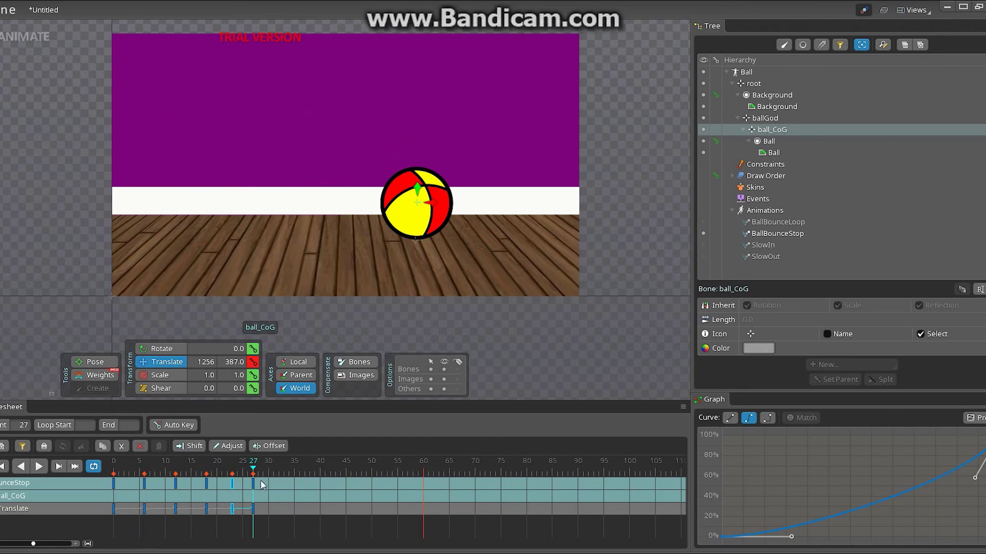
{"action": "left_click_drag", "start_coordinate": [254, 470], "coordinate": [115, 471]}
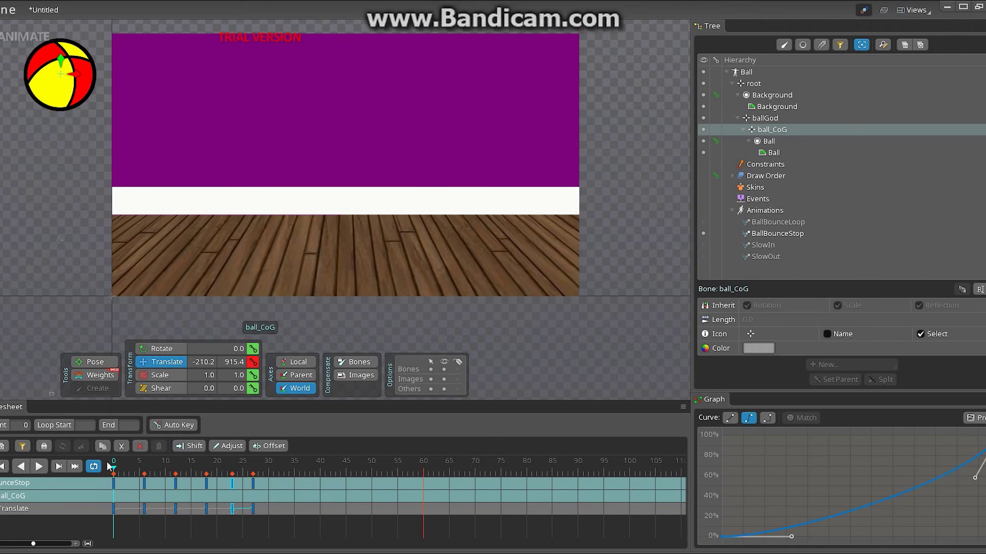
- At frame 10, set ball_CoG's rotation to 220 degrees and key it
{"action": "left_click_drag", "start_coordinate": [113, 470], "coordinate": [165, 478]}
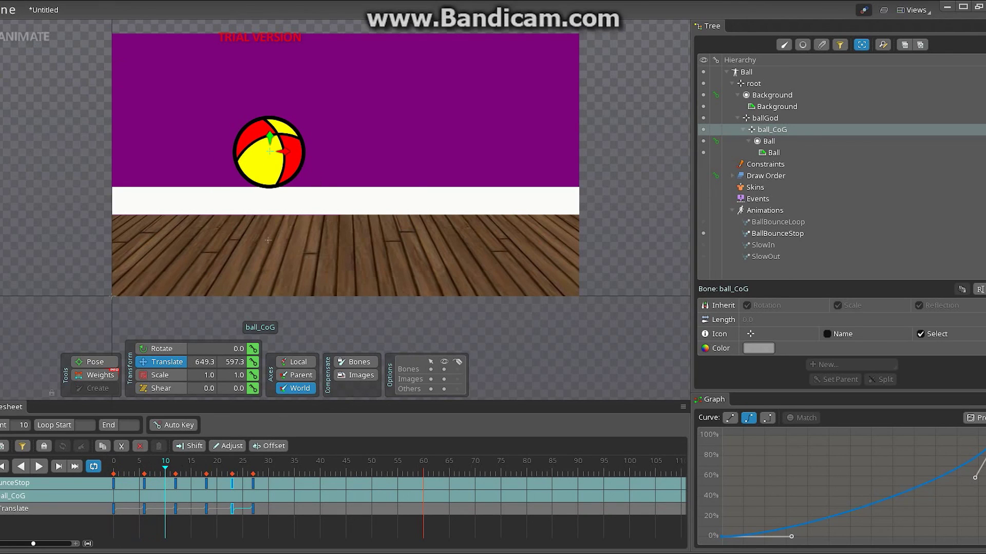
{"action": "left_click", "coordinate": [156, 348]}
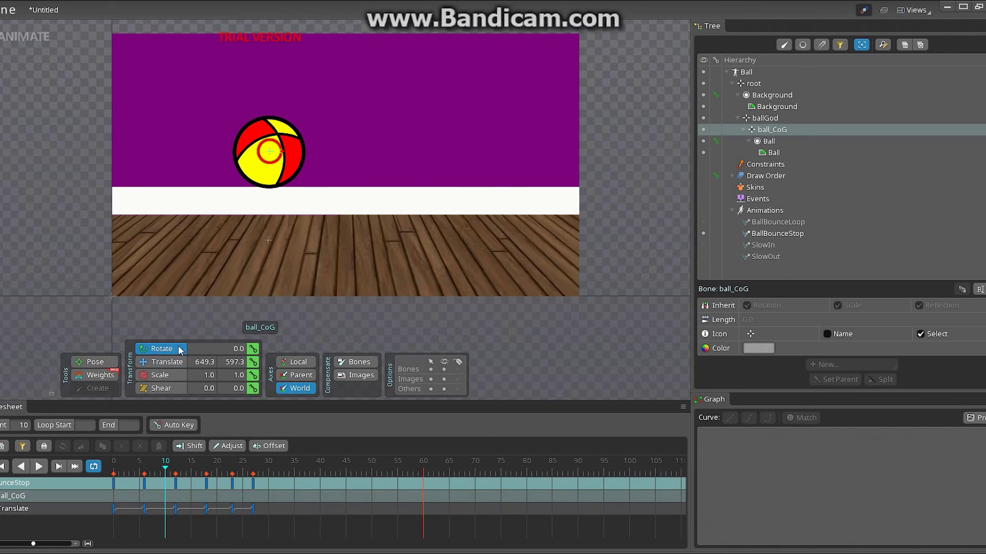
{"action": "left_click_drag", "start_coordinate": [342, 119], "coordinate": [259, 242]}
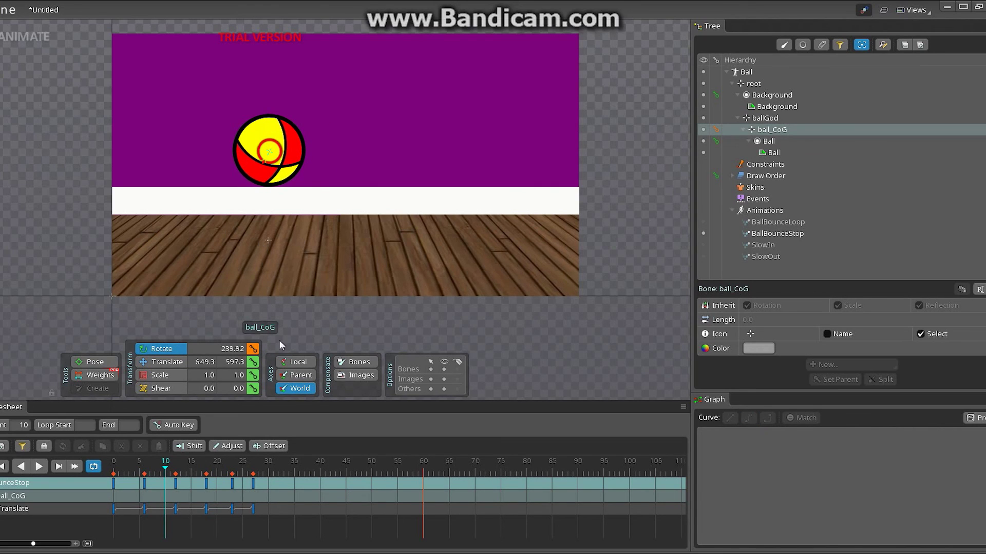
{"action": "left_click", "coordinate": [229, 349]}
{"action": "left_click_drag", "start_coordinate": [226, 348], "coordinate": [244, 348]}
{"action": "type", "text": "20"}
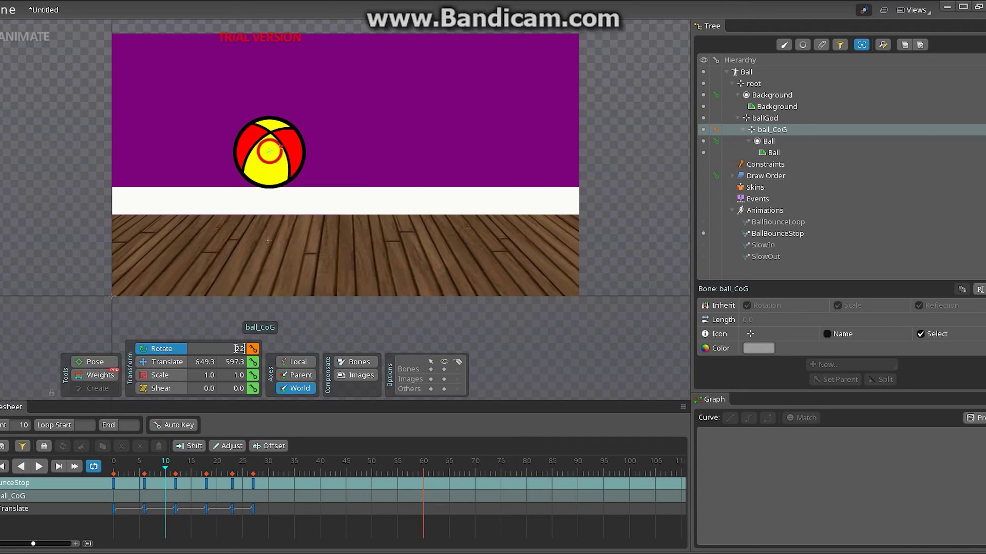
{"action": "key", "text": "Return"}
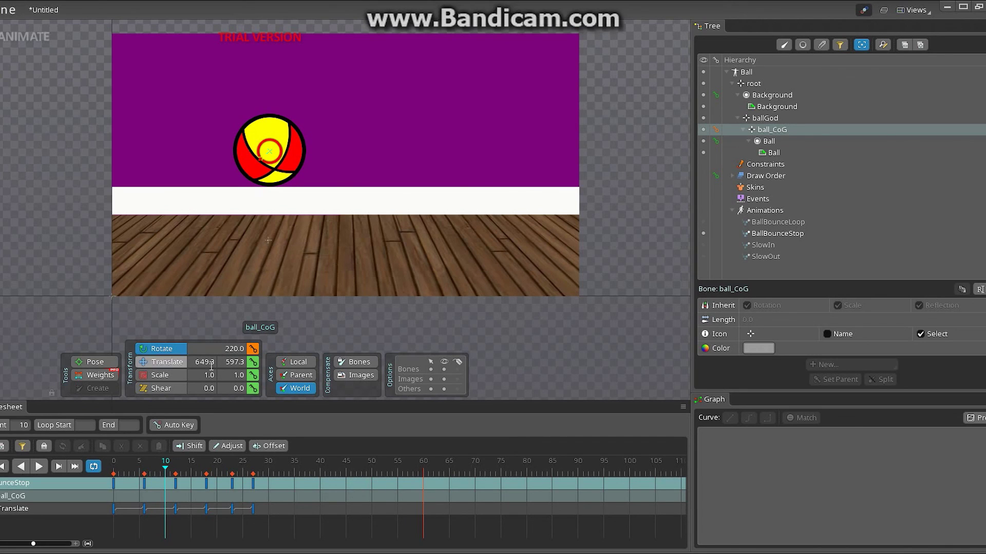
{"action": "left_click", "coordinate": [252, 349]}
- Key ball_CoG's rotation at 0 degrees on frame 0 and scrub to frame 10 to check the spin
{"action": "left_click_drag", "start_coordinate": [165, 473], "coordinate": [109, 473]}
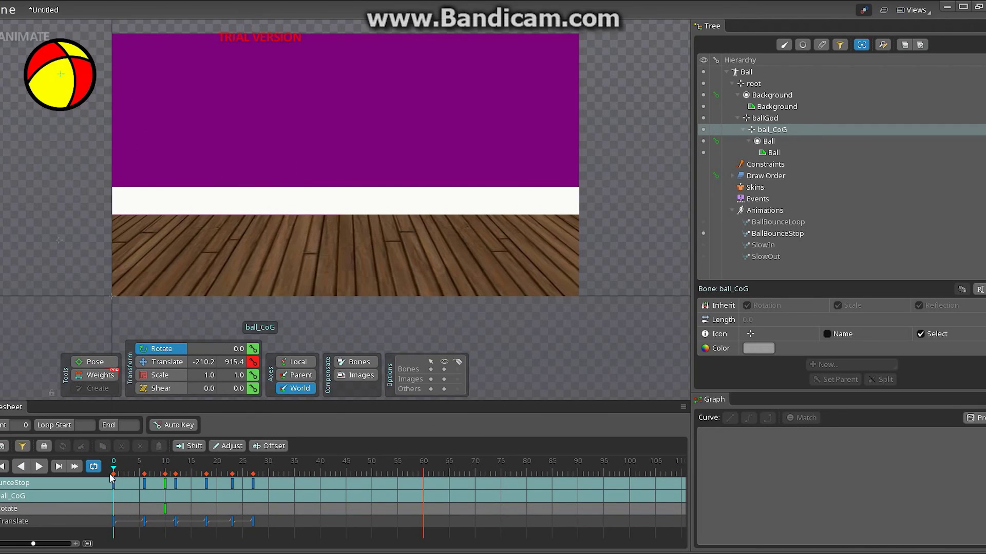
{"action": "left_click", "coordinate": [252, 348]}
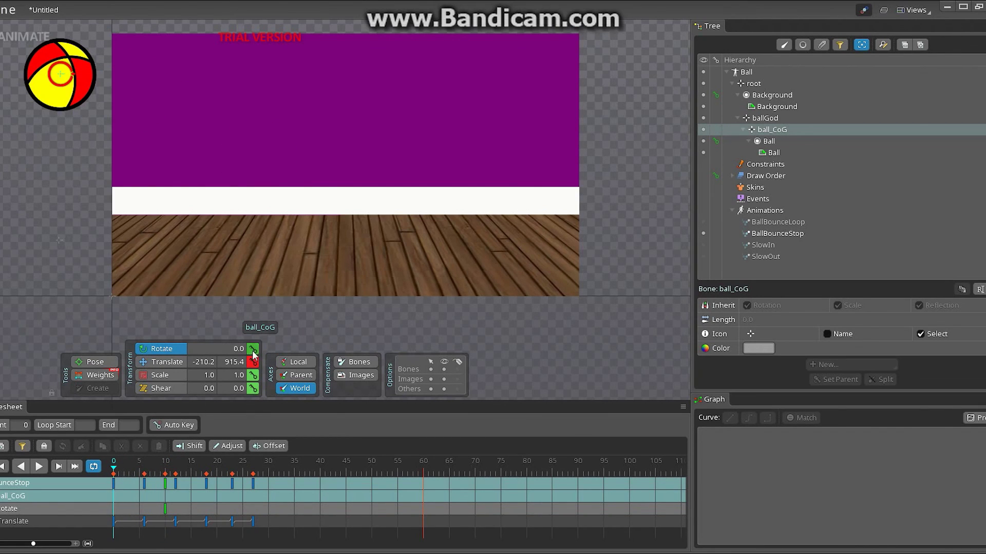
{"action": "left_click_drag", "start_coordinate": [114, 471], "coordinate": [165, 480]}
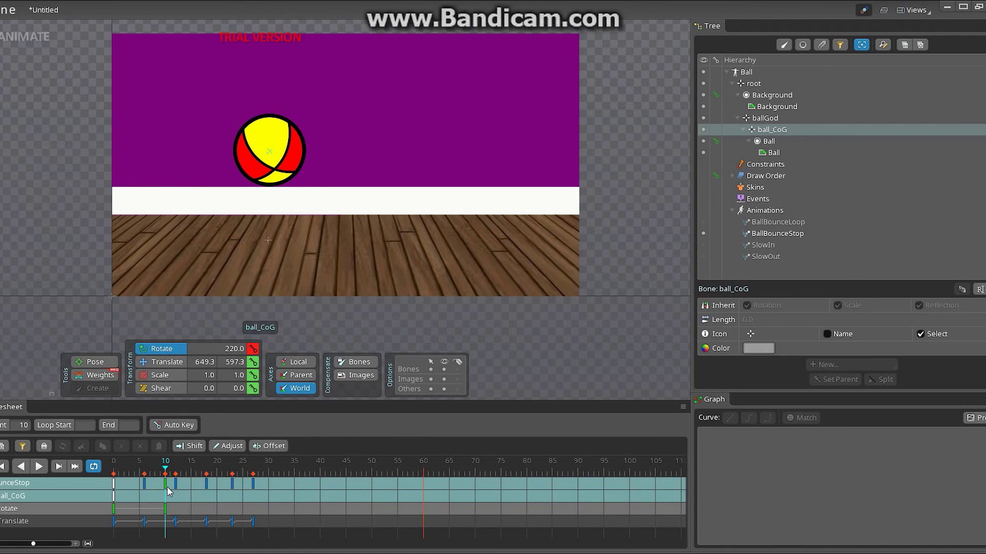
- At frame 24, rotate ball_CoG clockwise to about 92 degrees and key the rotation
{"action": "left_click_drag", "start_coordinate": [168, 487], "coordinate": [240, 501]}
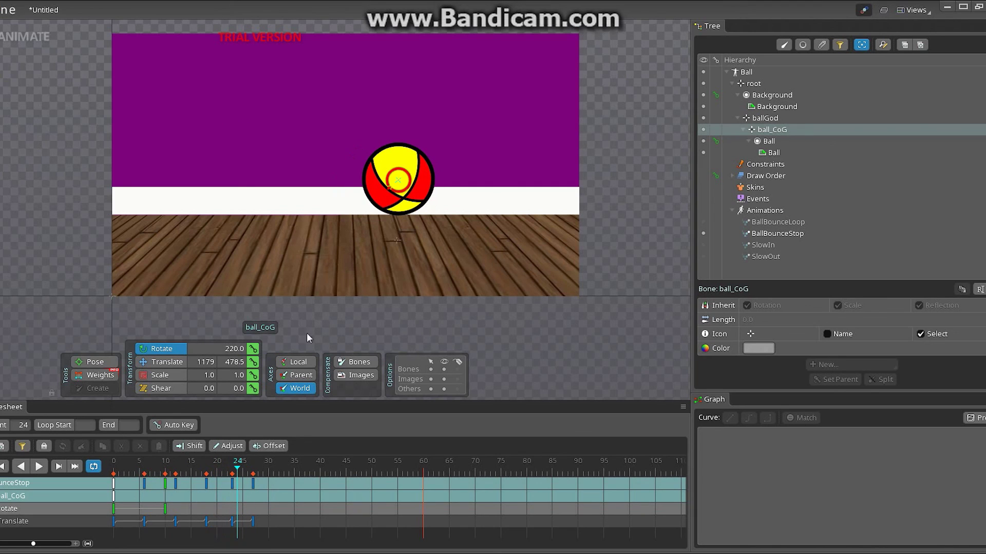
{"action": "left_click_drag", "start_coordinate": [431, 194], "coordinate": [380, 239]}
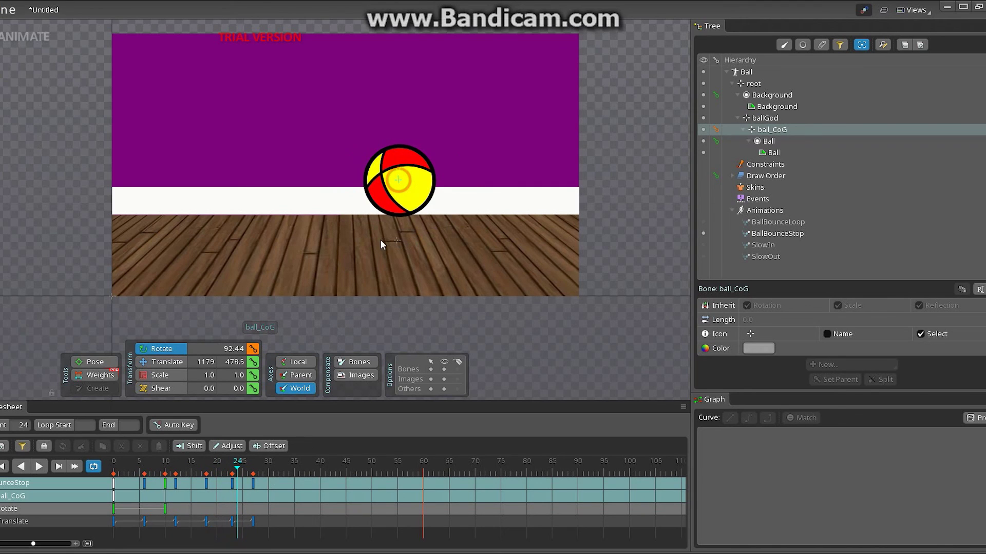
{"action": "left_click", "coordinate": [253, 350]}
- At frame 40, rotate ball_CoG clockwise to about 20 degrees and key the rotation
{"action": "left_click_drag", "start_coordinate": [237, 467], "coordinate": [320, 495]}
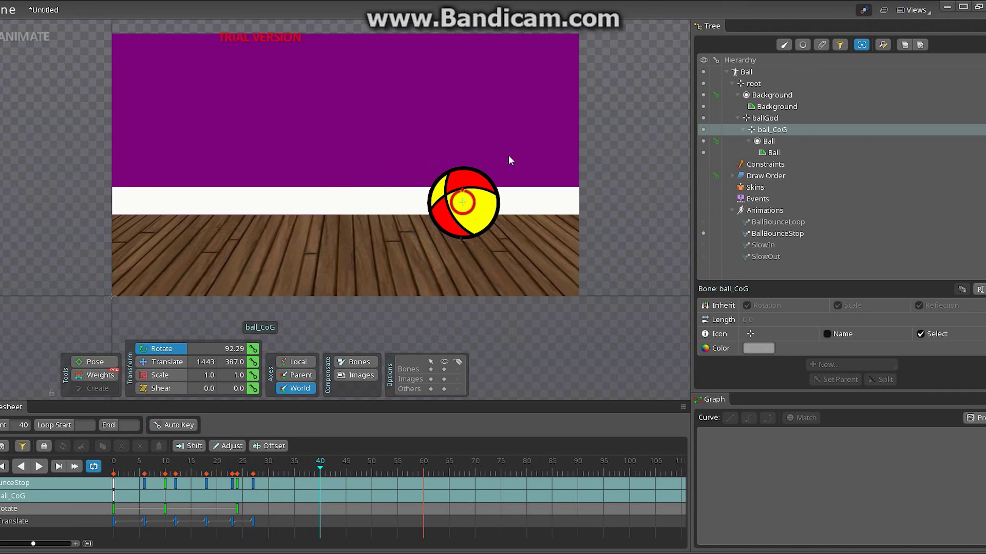
{"action": "left_click_drag", "start_coordinate": [513, 174], "coordinate": [504, 239]}
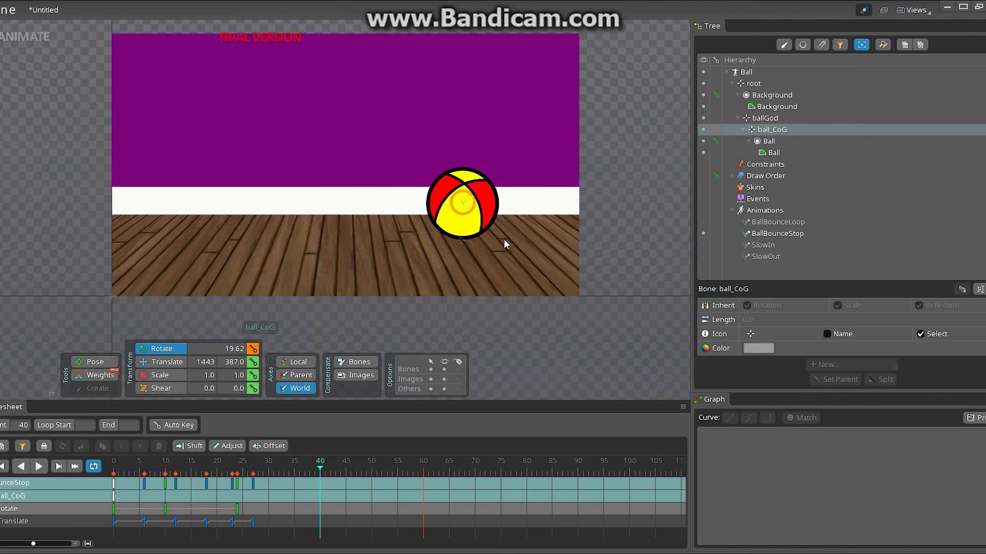
{"action": "left_click", "coordinate": [252, 348]}
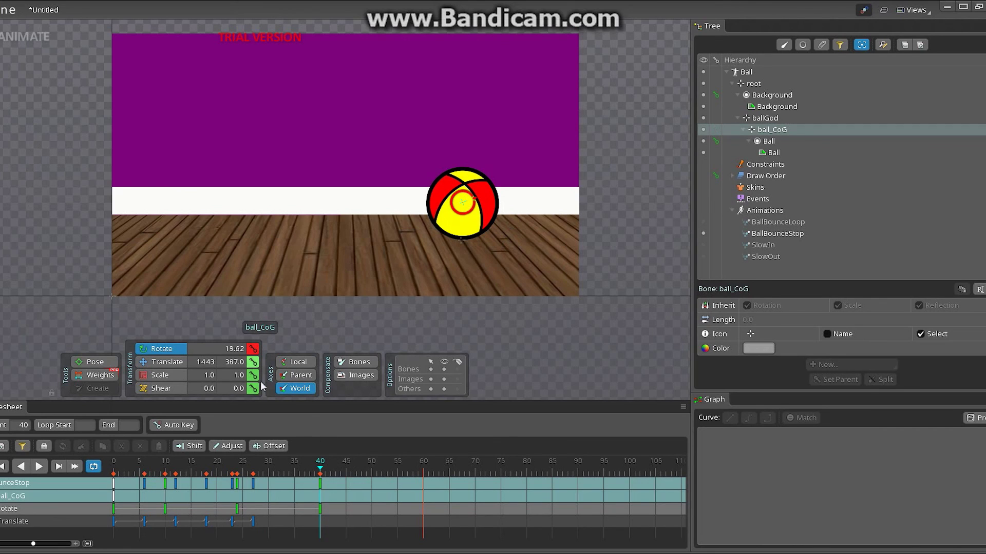
- Play back BallBounceStop from frame 0 to check the ball's rotation
{"action": "left_click_drag", "start_coordinate": [317, 467], "coordinate": [103, 480]}
{"action": "left_click", "coordinate": [39, 467]}
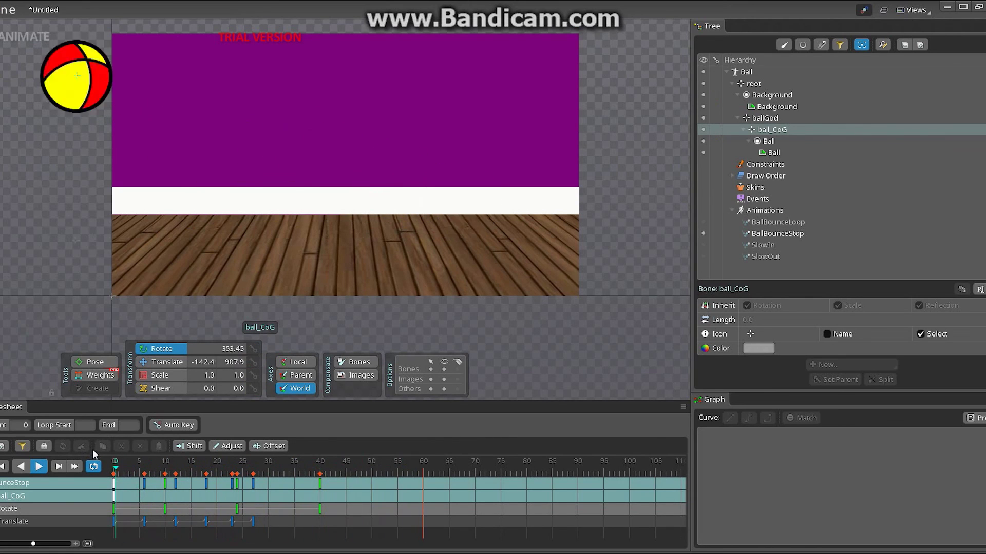
{"action": "left_click", "coordinate": [39, 466]}
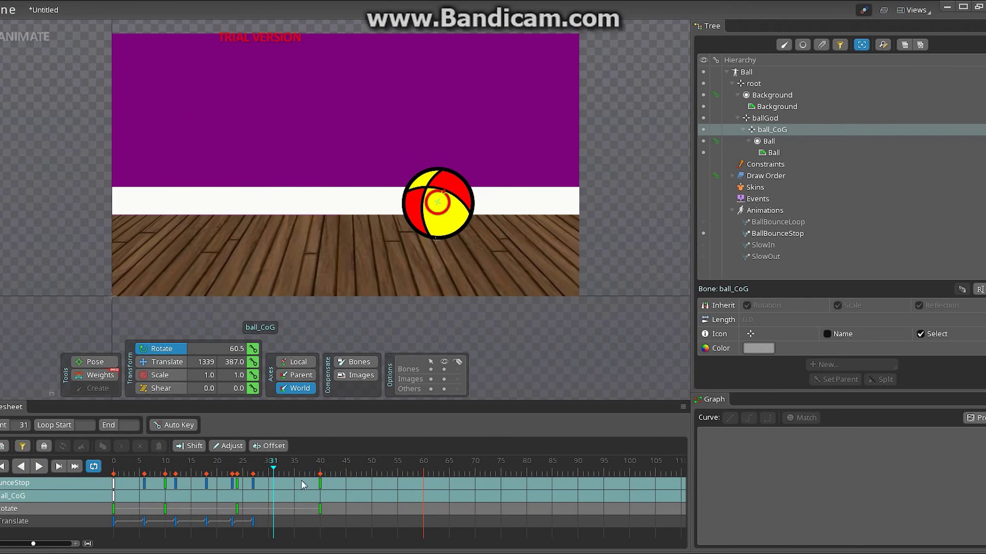
- Give ball_CoG's frame 24 rotate key a Bezier curve that starts steeply and flattens out towards frame 40
{"action": "left_click", "coordinate": [243, 508]}
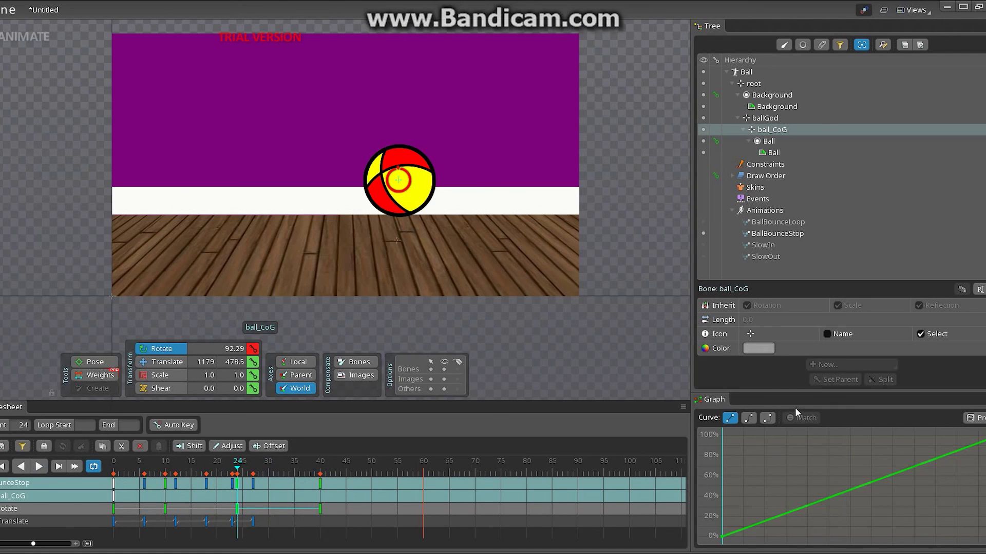
{"action": "left_click", "coordinate": [749, 418]}
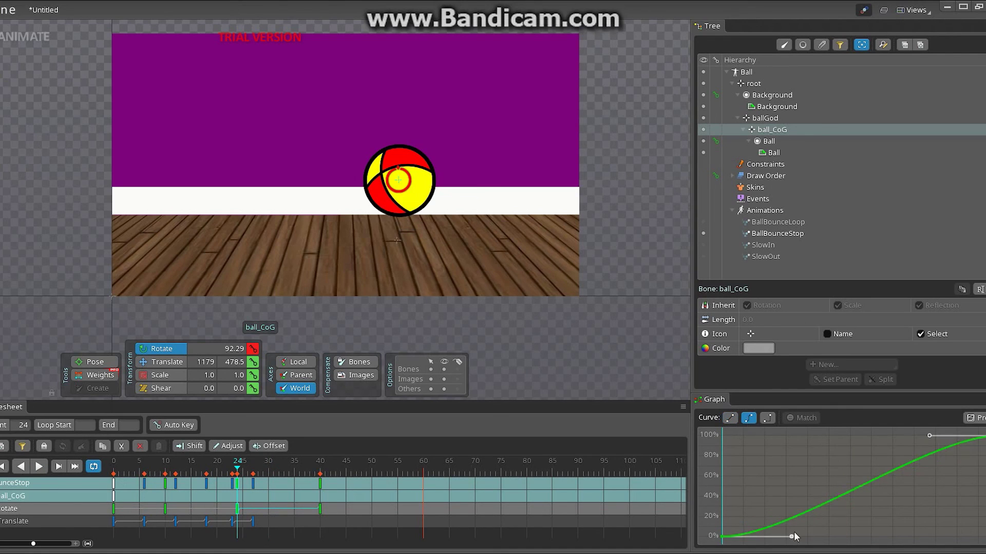
{"action": "left_click_drag", "start_coordinate": [792, 535], "coordinate": [763, 514]}
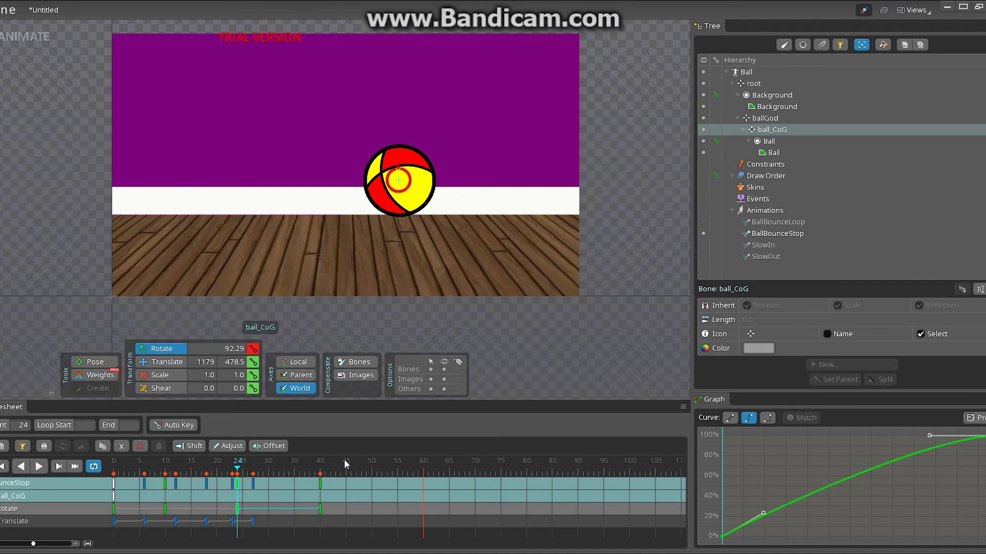
- Play back BallBounceStop from frame 0 to check how the eased rotation slows to a stop
{"action": "left_click_drag", "start_coordinate": [238, 472], "coordinate": [109, 474]}
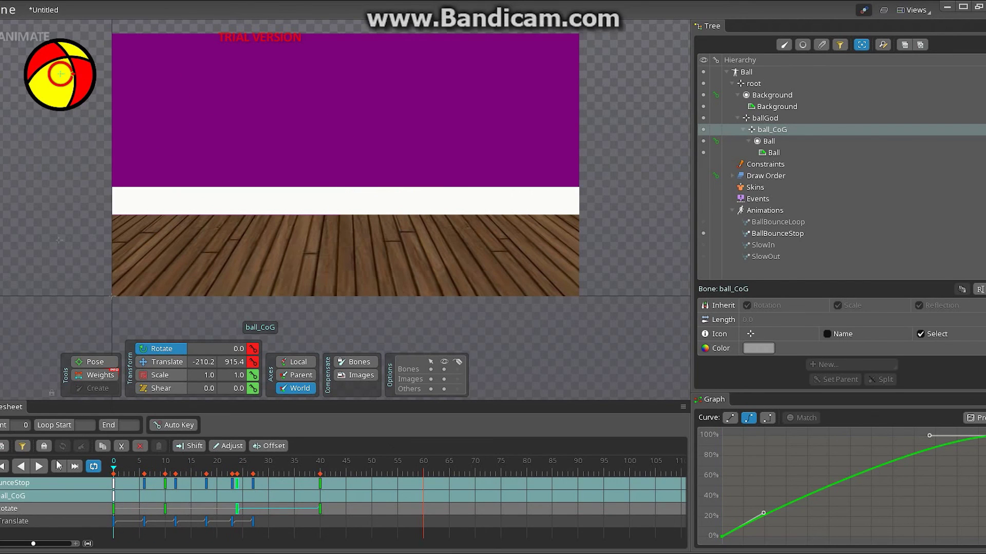
{"action": "left_click", "coordinate": [40, 468]}
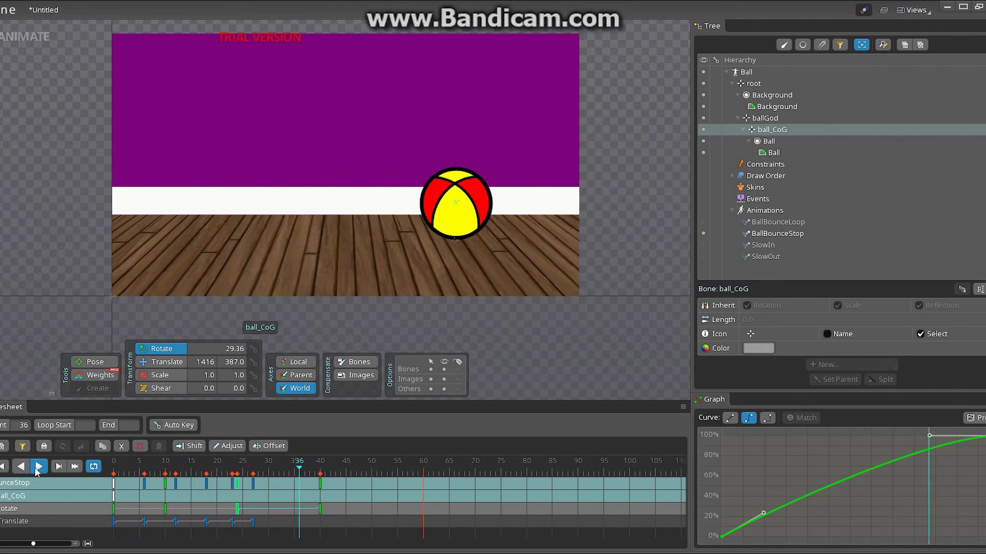
{"action": "left_click", "coordinate": [40, 466]}
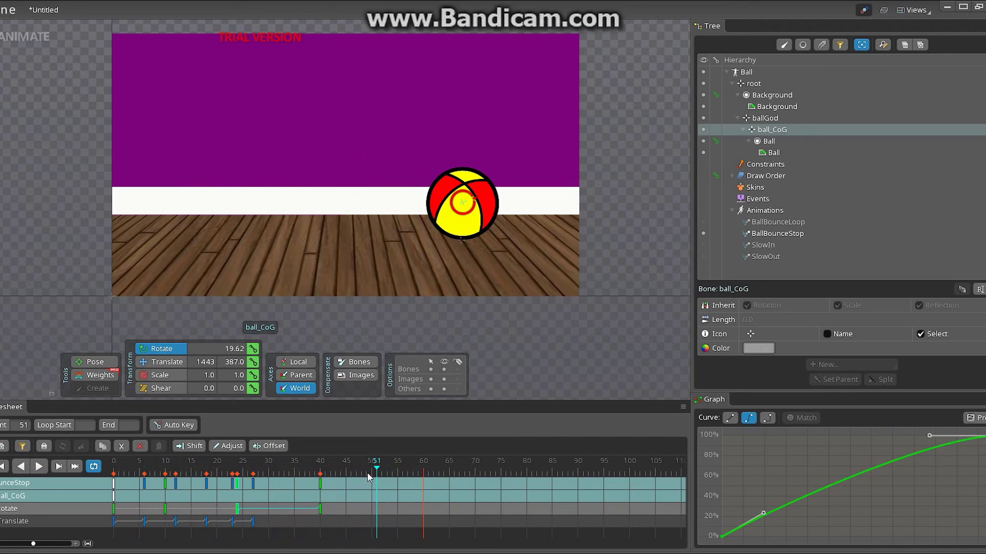
- At frame 6, squash the ball by setting ball_CoG's scale to 0.8 in X and 1.2 in Y, and key it
{"action": "left_click_drag", "start_coordinate": [377, 466], "coordinate": [144, 482]}
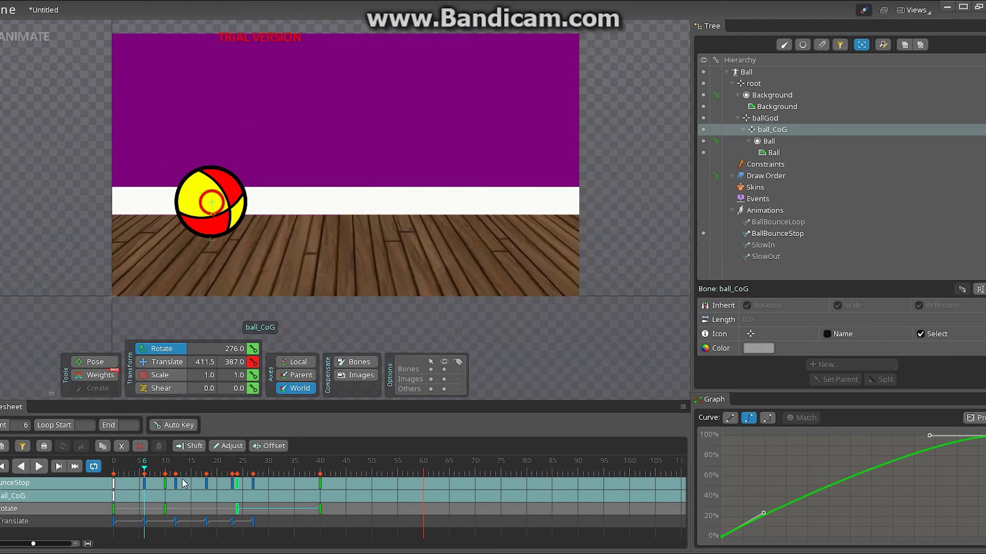
{"action": "left_click", "coordinate": [178, 375]}
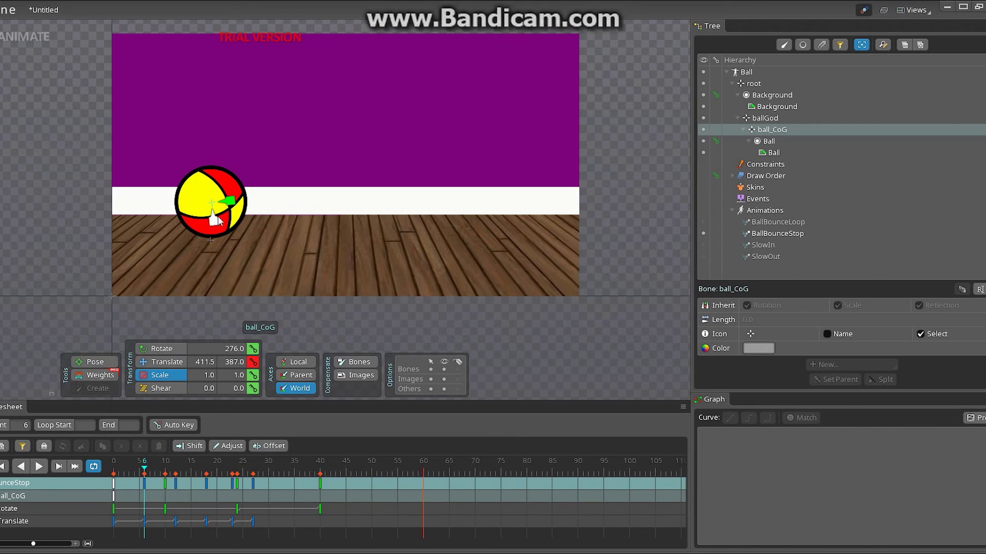
{"action": "left_click", "coordinate": [215, 376]}
{"action": "type", "text": "1.2"}
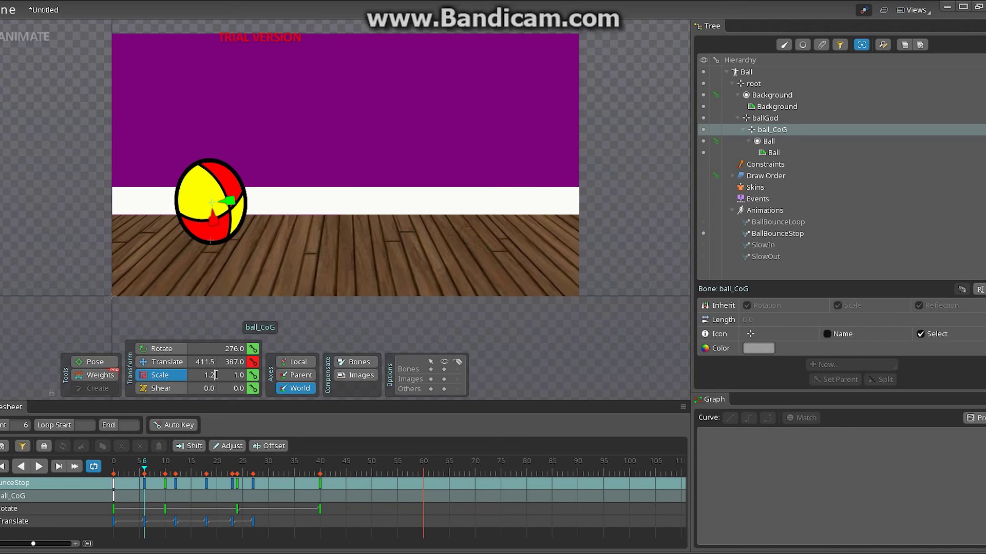
{"action": "key", "text": "BackSpace"}
{"action": "key", "text": "BackSpace"}
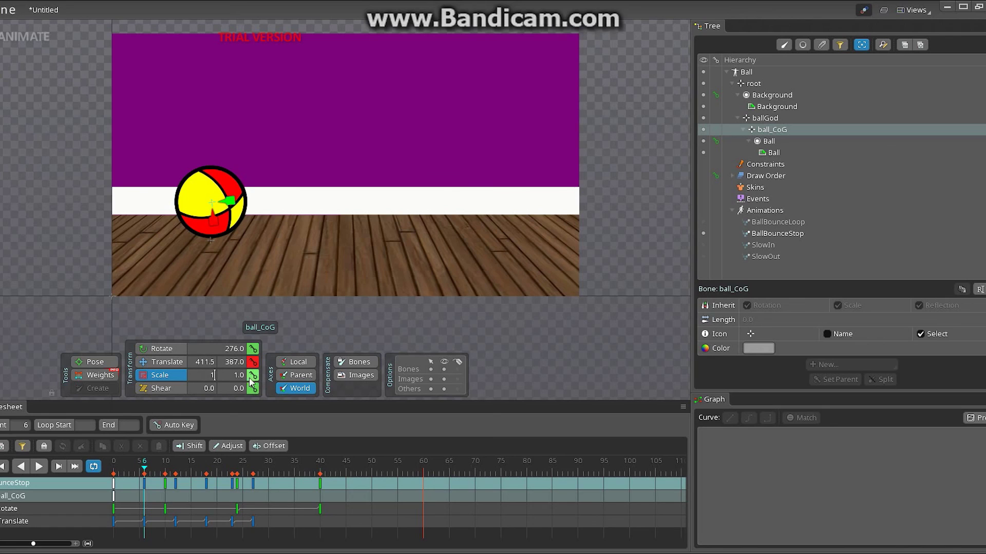
{"action": "key", "text": "BackSpace"}
{"action": "type", "text": ".8"}
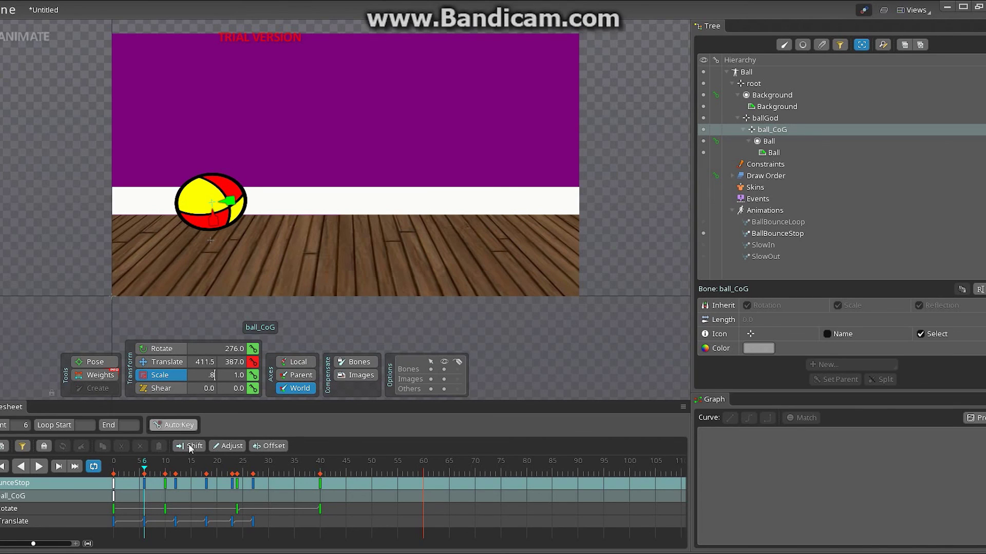
{"action": "left_click", "coordinate": [244, 375]}
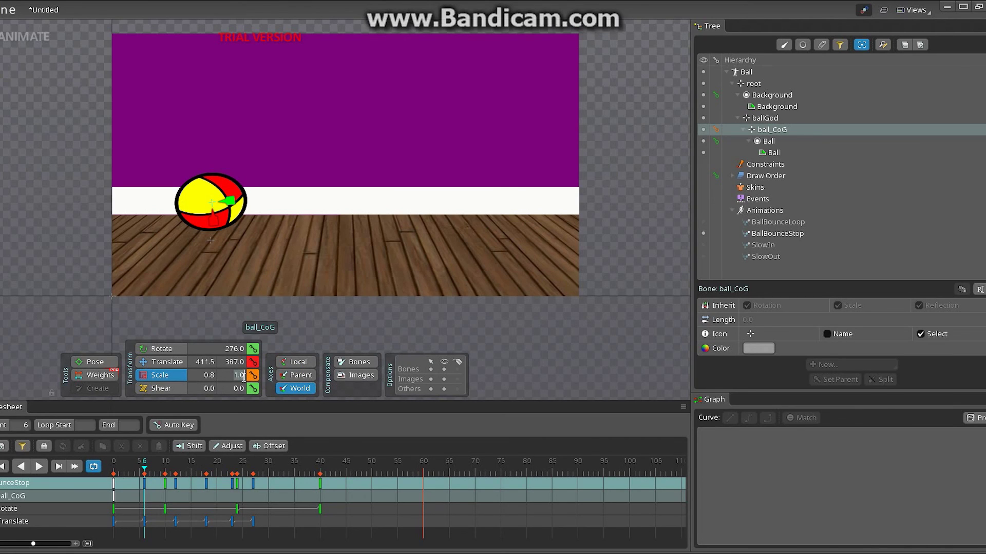
{"action": "type", "text": "1.2"}
{"action": "key", "text": "Return"}
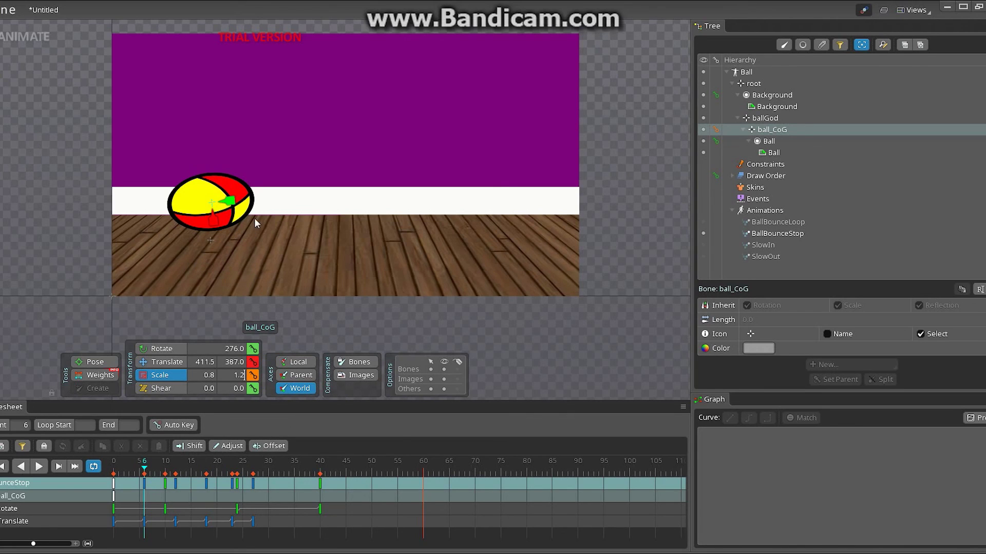
{"action": "left_click", "coordinate": [252, 375]}
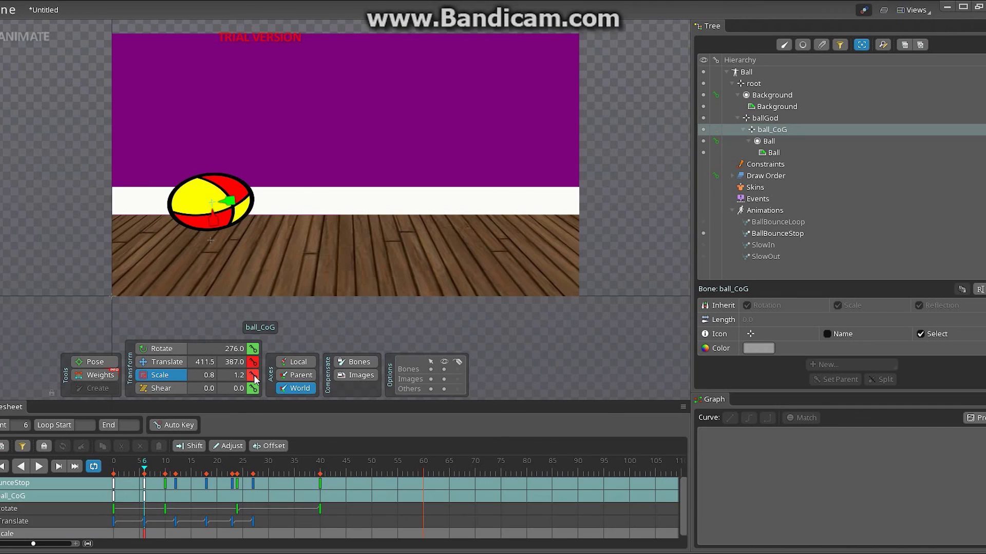
- At frame 5, stretch the ball by setting ball_CoG's scale to 1.2 in X and 0.8 in Y, and key it
{"action": "left_click", "coordinate": [140, 470]}
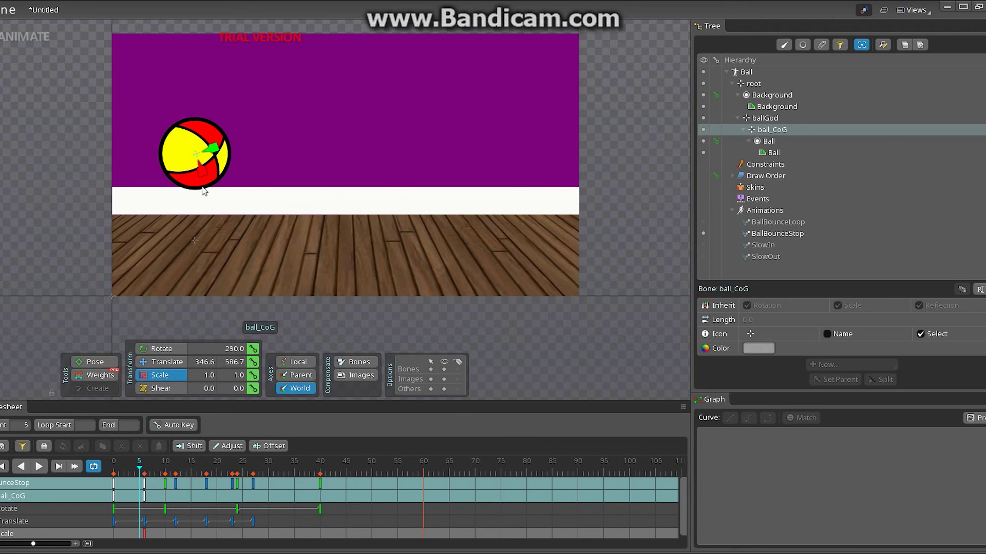
{"action": "left_click", "coordinate": [300, 364]}
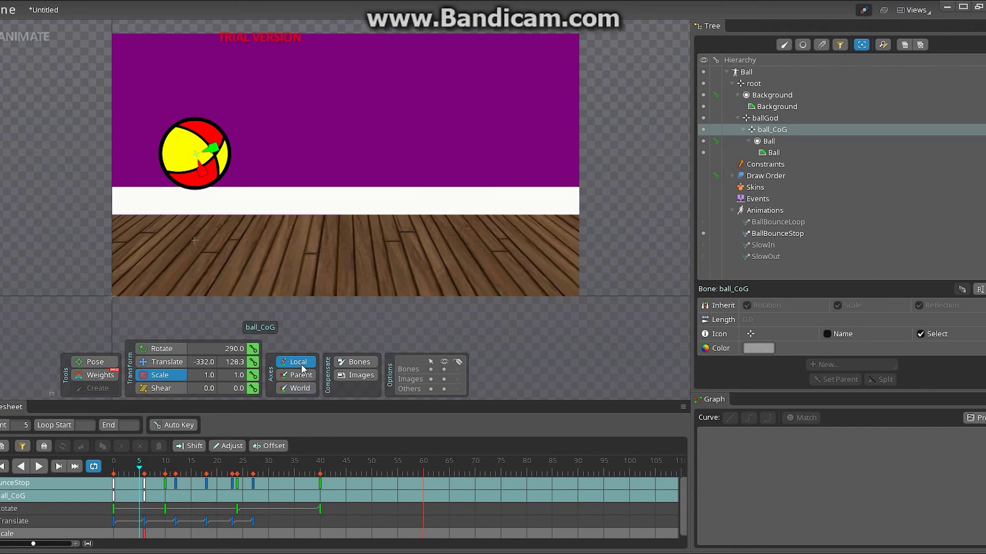
{"action": "left_click", "coordinate": [213, 376]}
{"action": "type", "text": "8"}
{"action": "key", "text": "Return"}
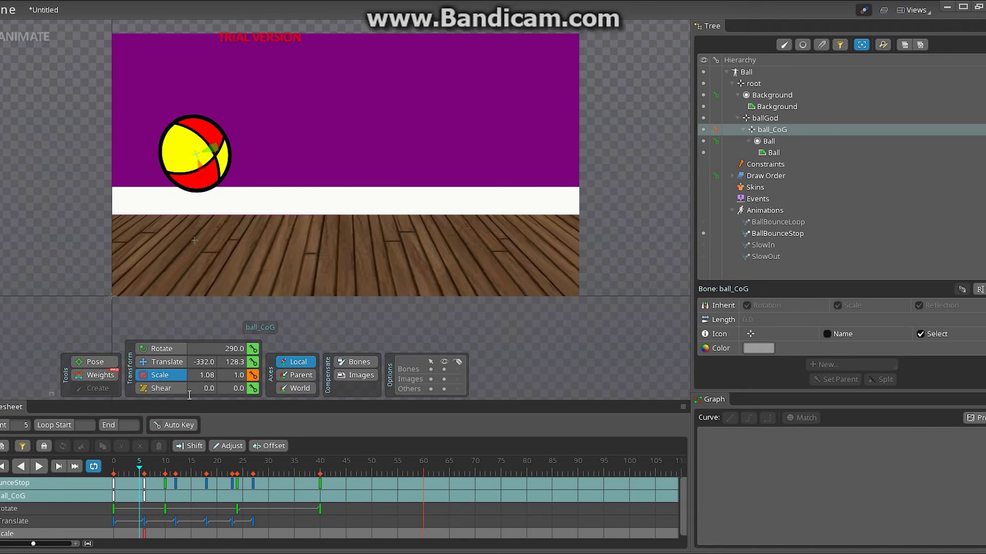
{"action": "left_click", "coordinate": [213, 374]}
{"action": "left_click", "coordinate": [211, 375]}
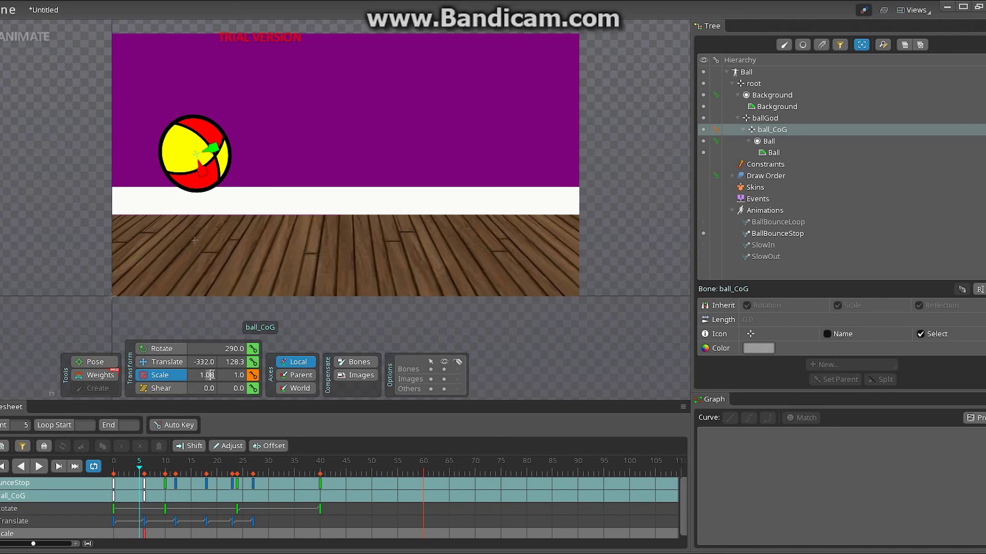
{"action": "key", "text": "BackSpace"}
{"action": "key", "text": "BackSpace"}
{"action": "type", "text": "2"}
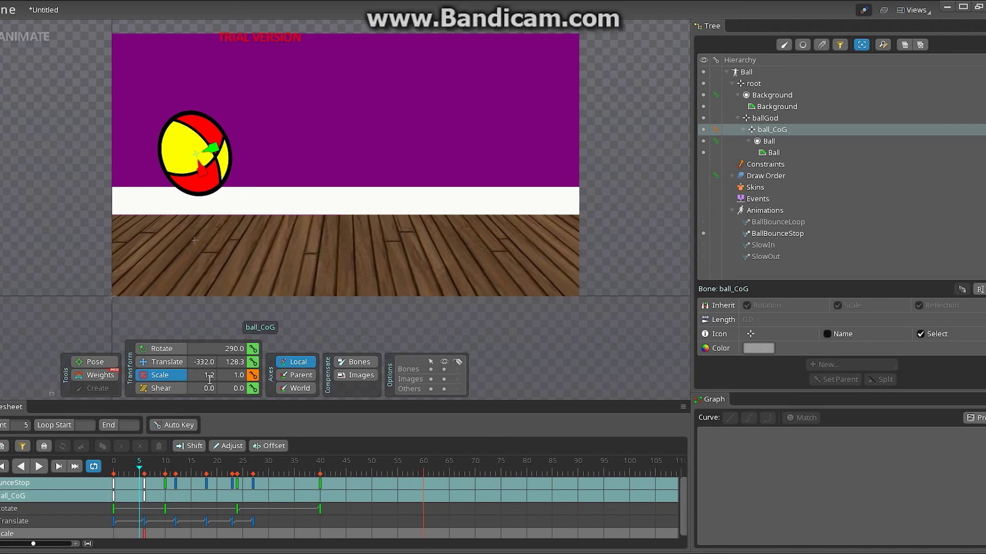
{"action": "key", "text": "Tab"}
{"action": "type", "text": ".8"}
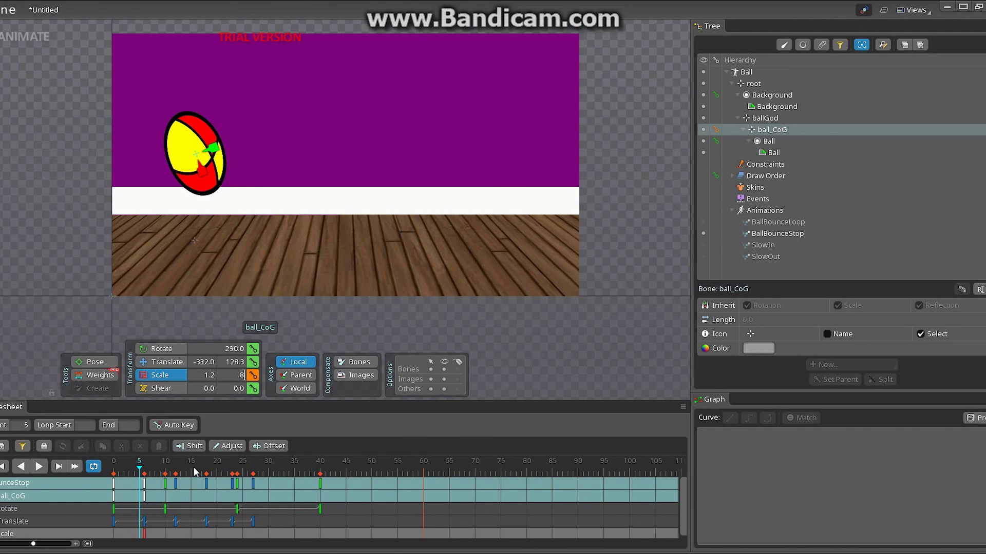
{"action": "left_click", "coordinate": [253, 375]}
- At frame 6, lower the squashed ball along the world Y axis to about 353.1 and key its translation
{"action": "mouse_move", "coordinate": [139, 471]}
{"action": "left_mouse_down"}
{"action": "mouse_move", "coordinate": [125, 473]}
{"action": "mouse_move", "coordinate": [146, 474]}
{"action": "left_mouse_up"}
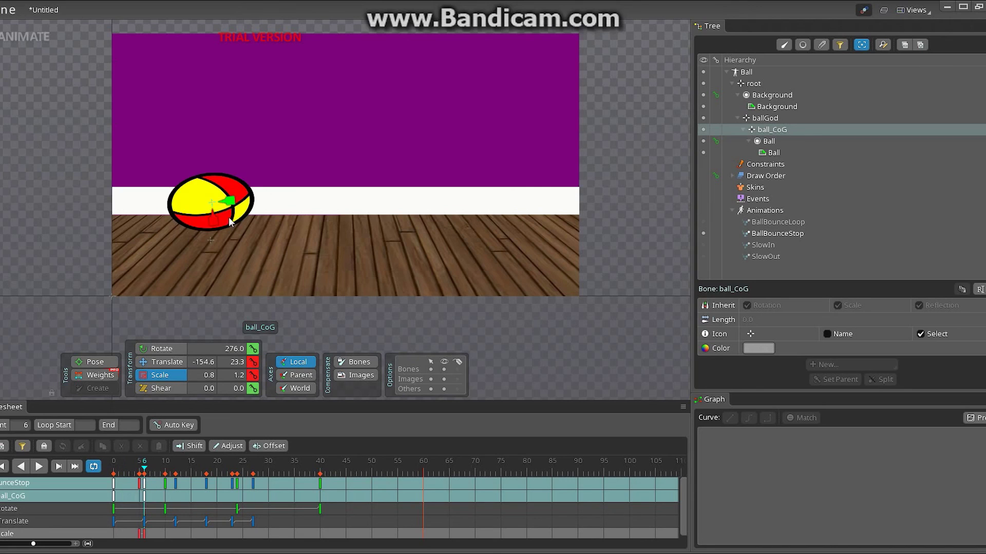
{"action": "left_click", "coordinate": [144, 496]}
{"action": "key", "text": "v"}
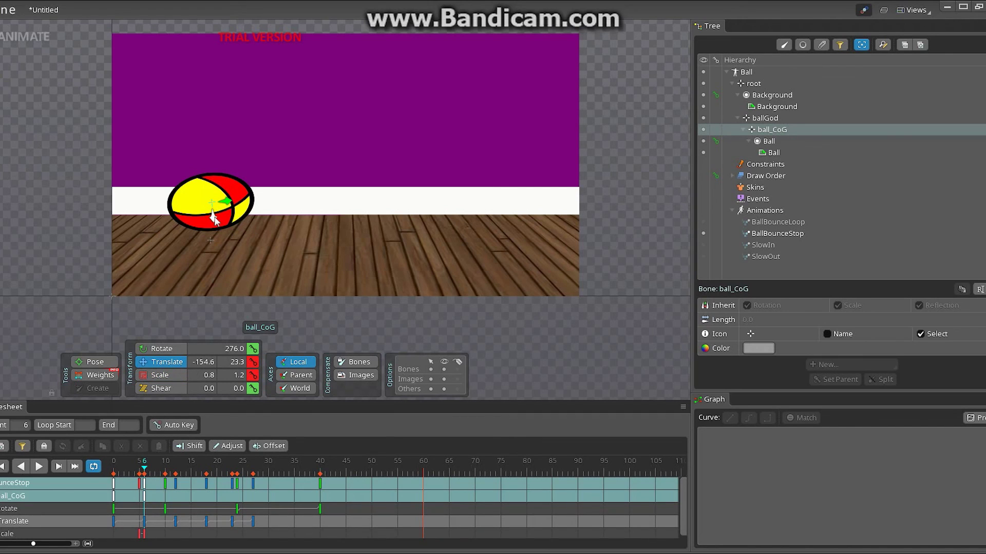
{"action": "left_click", "coordinate": [297, 388]}
{"action": "left_click_drag", "start_coordinate": [214, 190], "coordinate": [210, 196]}
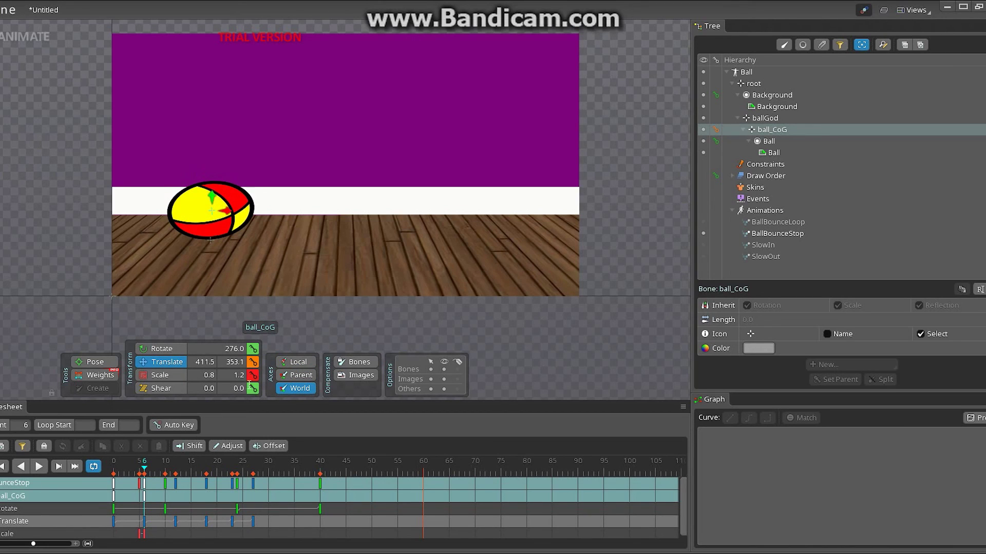
{"action": "left_click", "coordinate": [252, 363]}
- At frame 5, move the stretched ball down to about X 378.2, Y 400.8 and key its translation
{"action": "left_click_drag", "start_coordinate": [148, 471], "coordinate": [139, 470]}
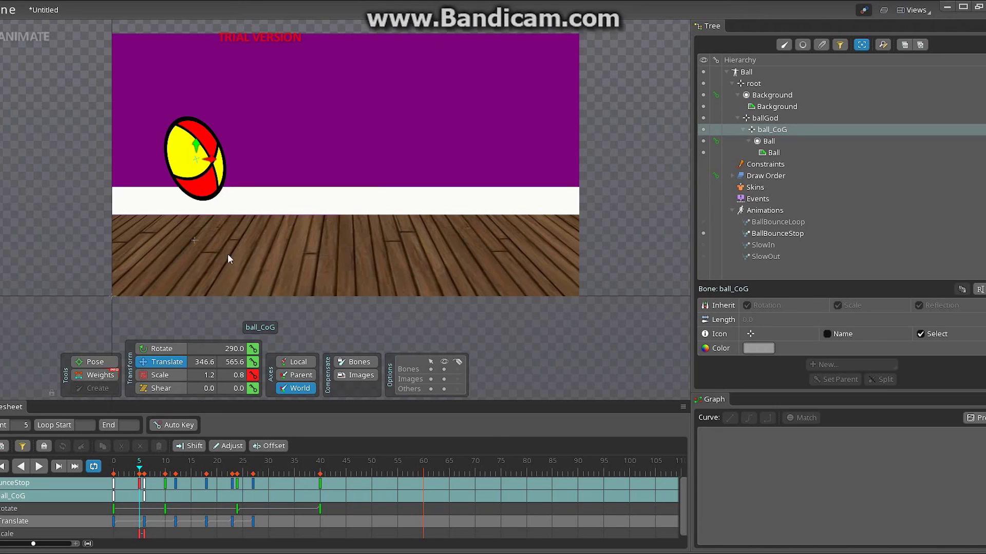
{"action": "left_click", "coordinate": [145, 462]}
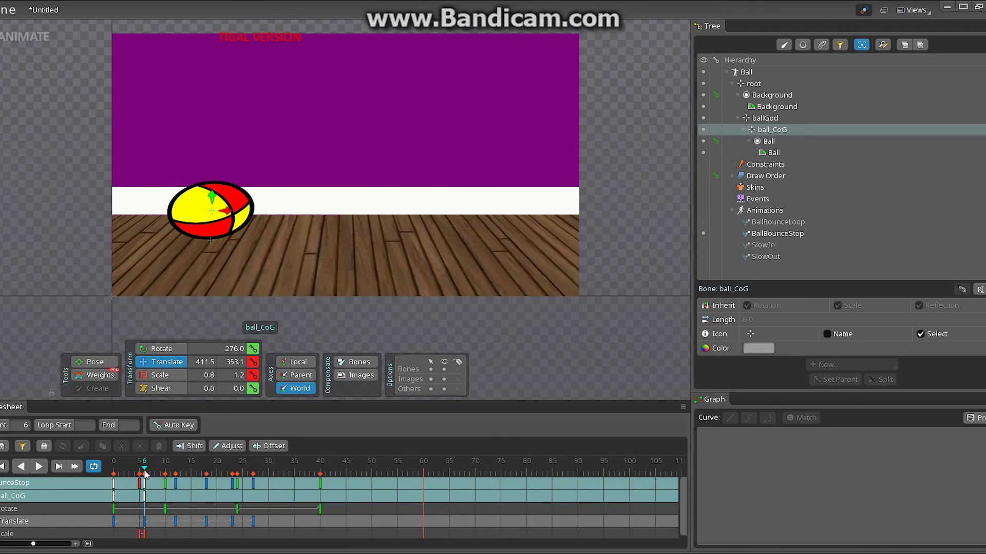
{"action": "left_click_drag", "start_coordinate": [144, 472], "coordinate": [139, 471]}
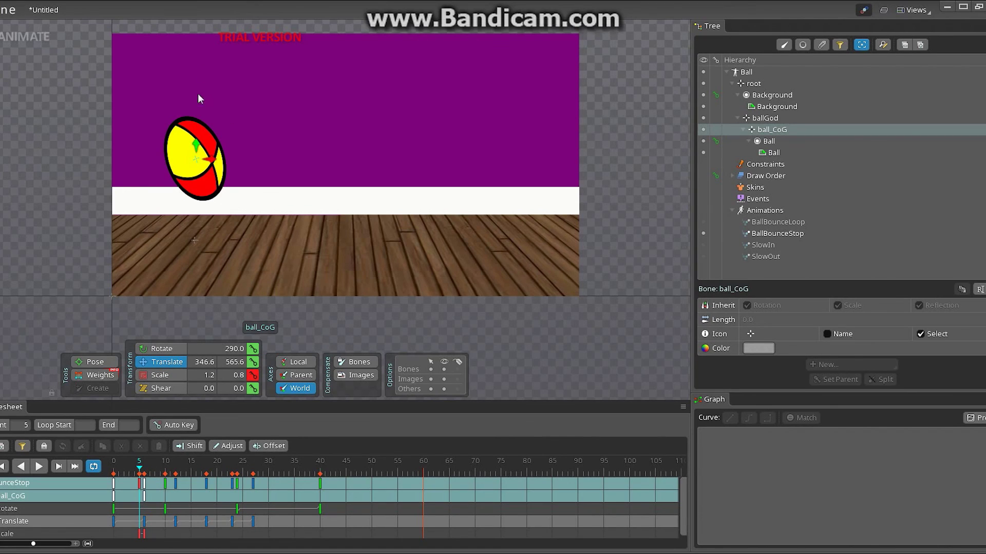
{"action": "left_click_drag", "start_coordinate": [202, 145], "coordinate": [221, 203]}
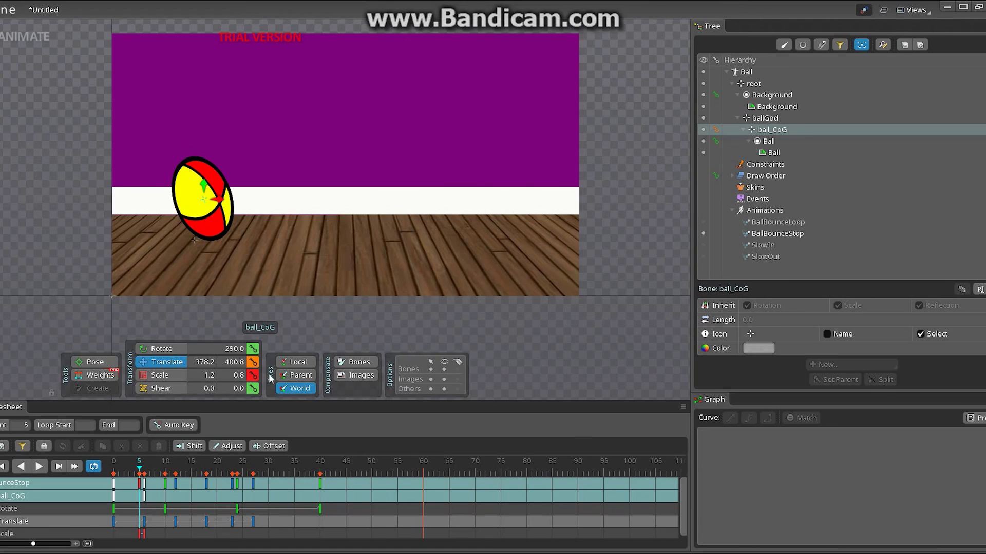
{"action": "left_click", "coordinate": [252, 362]}
- At frame 7, set ball_CoG's scale to 1.1 in X and 0.9 in Y, and key it
{"action": "mouse_move", "coordinate": [139, 475]}
{"action": "left_mouse_down"}
{"action": "mouse_move", "coordinate": [122, 466]}
{"action": "mouse_move", "coordinate": [143, 486]}
{"action": "mouse_move", "coordinate": [132, 481]}
{"action": "left_mouse_up"}
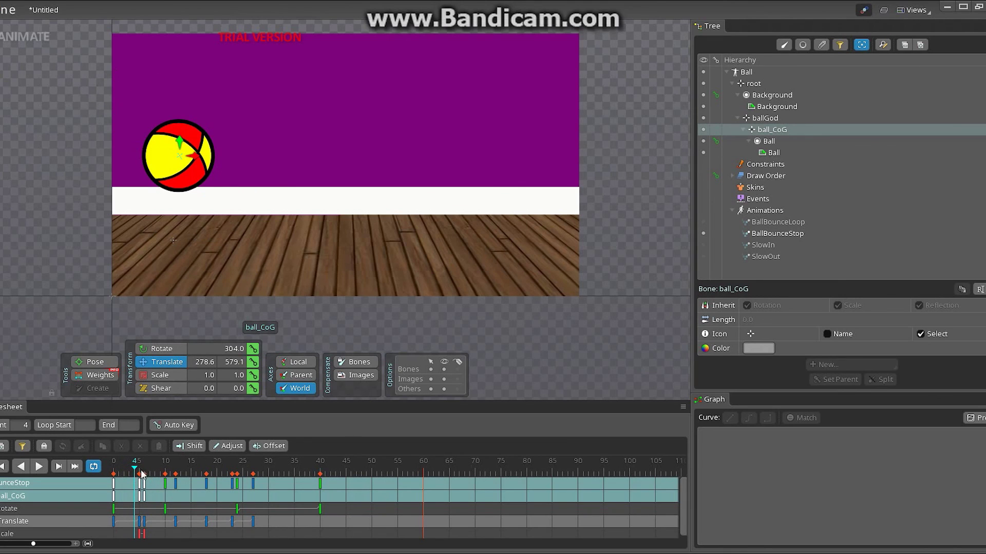
{"action": "left_click_drag", "start_coordinate": [135, 471], "coordinate": [151, 484]}
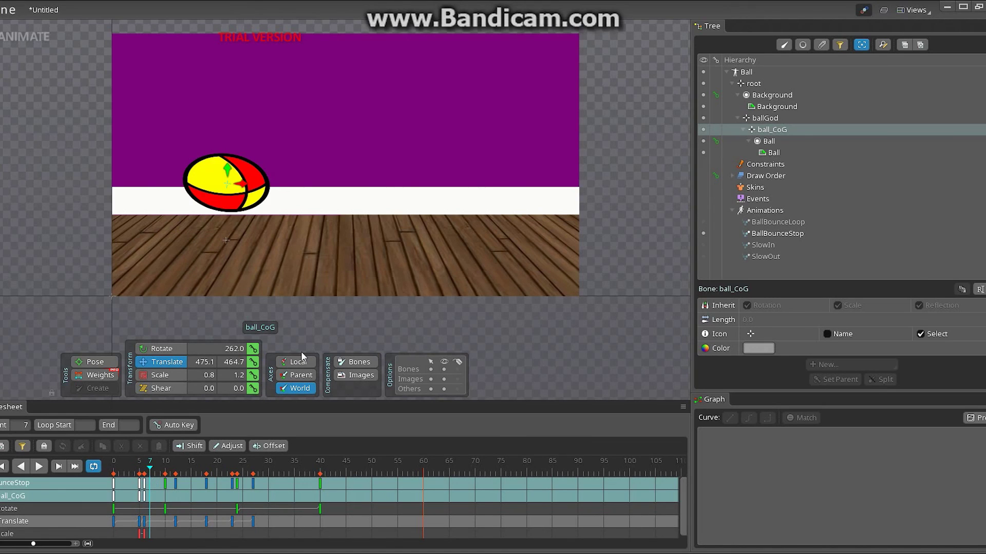
{"action": "left_click", "coordinate": [160, 380]}
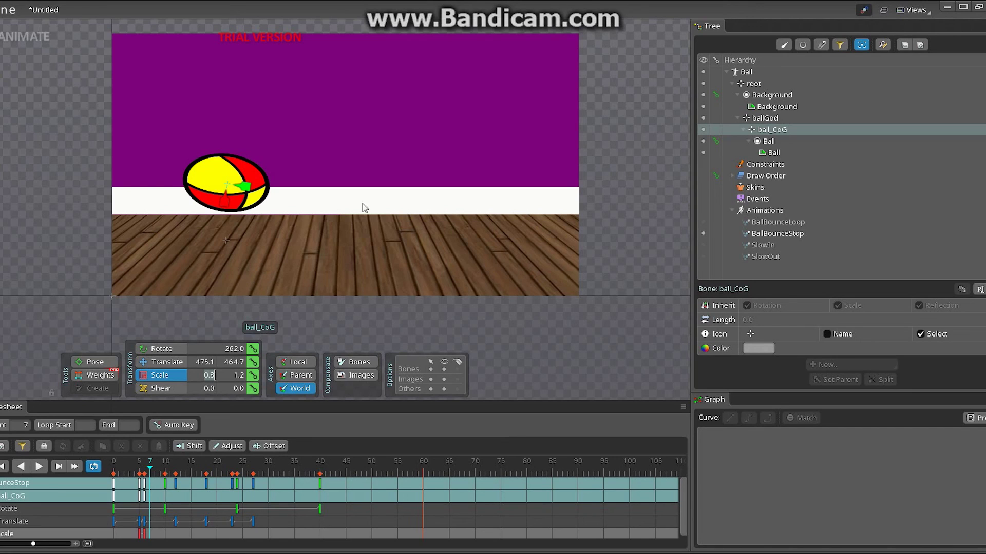
{"action": "left_click", "coordinate": [216, 376]}
{"action": "key", "text": "BackSpace"}
{"action": "key", "text": "BackSpace"}
{"action": "key", "text": "BackSpace"}
{"action": "type", "text": "1"}
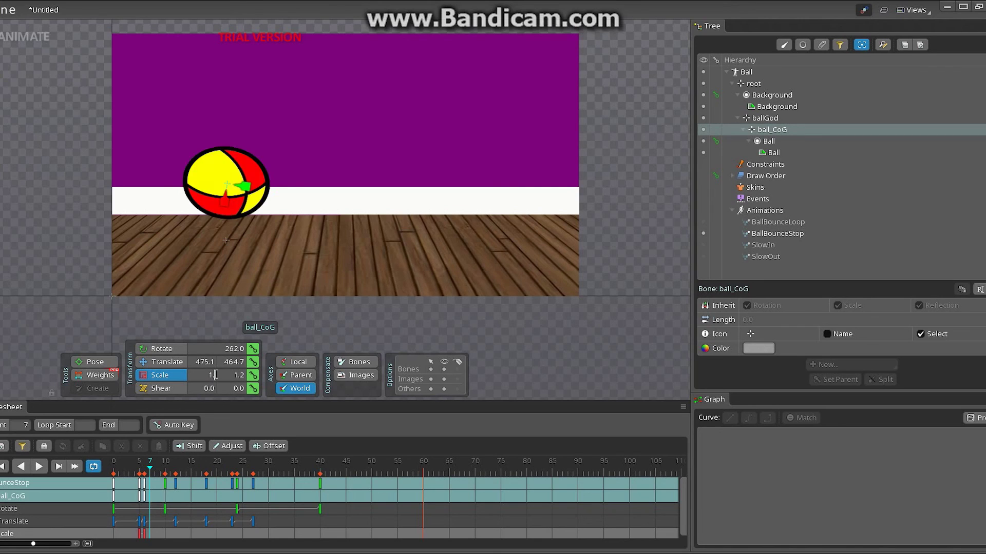
{"action": "type", "text": ".1"}
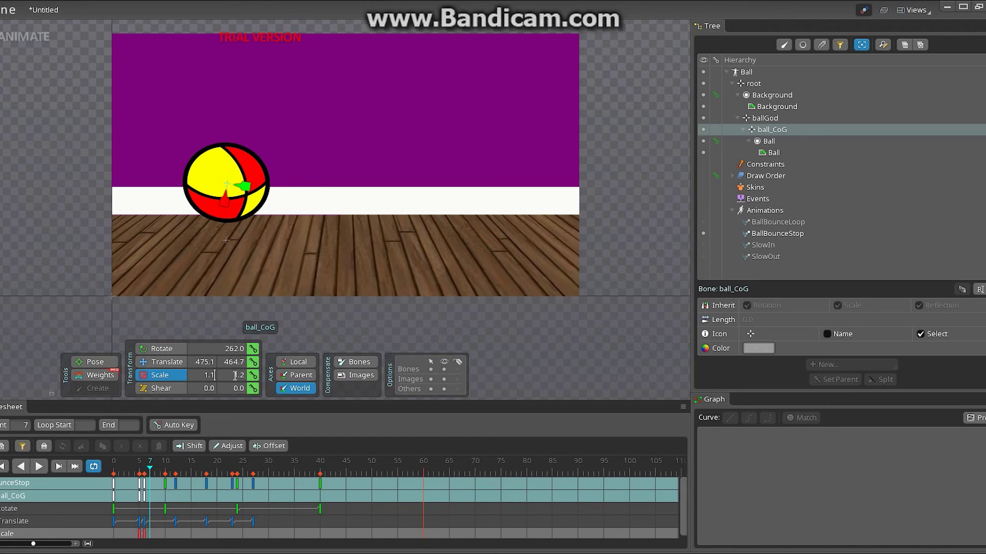
{"action": "left_click", "coordinate": [235, 375]}
{"action": "type", "text": ".0"}
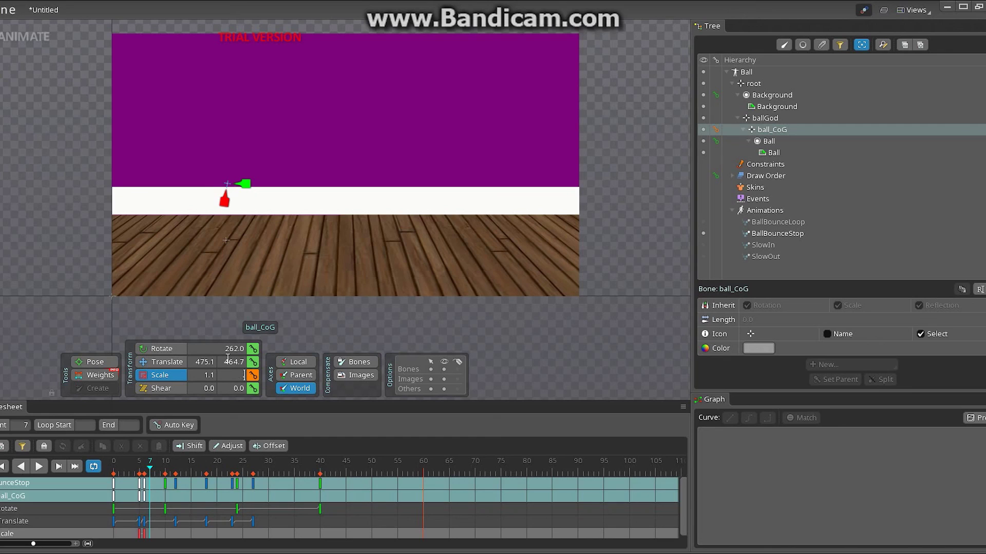
{"action": "type", "text": ".9"}
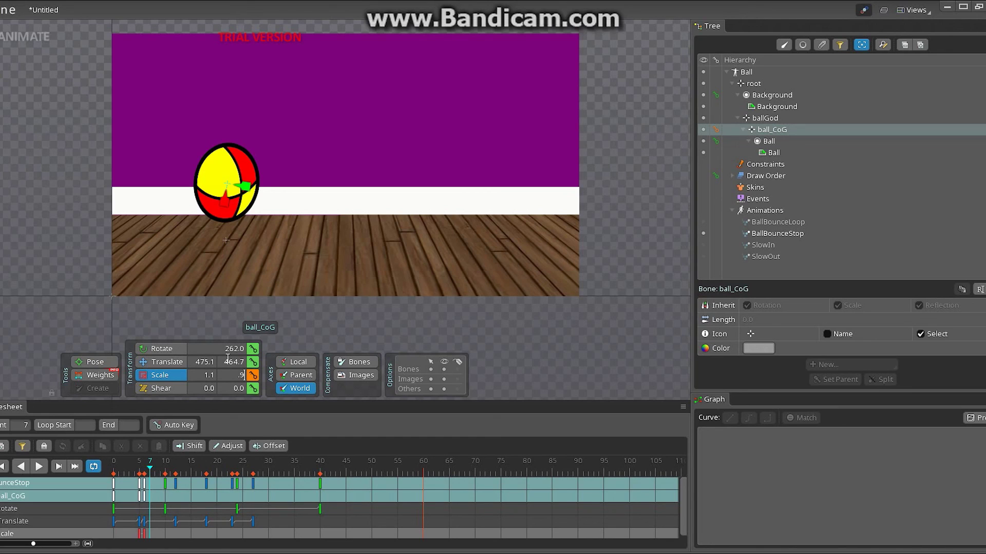
{"action": "left_click", "coordinate": [254, 376]}
- Key ball_CoG's existing rotation at frame 5
{"action": "mouse_move", "coordinate": [150, 472]}
{"action": "left_mouse_down"}
{"action": "mouse_move", "coordinate": [128, 475]}
{"action": "mouse_move", "coordinate": [152, 478]}
{"action": "left_mouse_up"}
{"action": "left_click", "coordinate": [146, 472]}
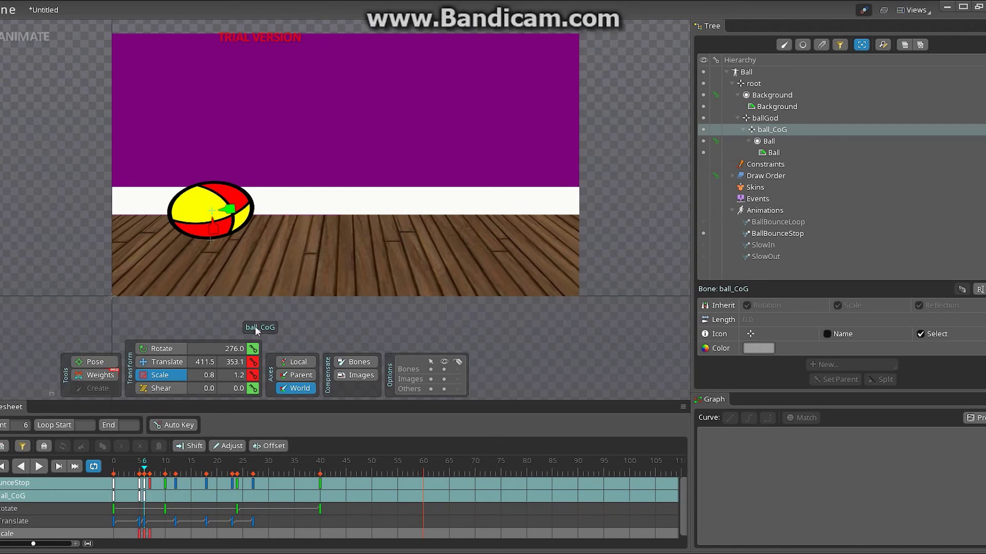
{"action": "left_click", "coordinate": [164, 351]}
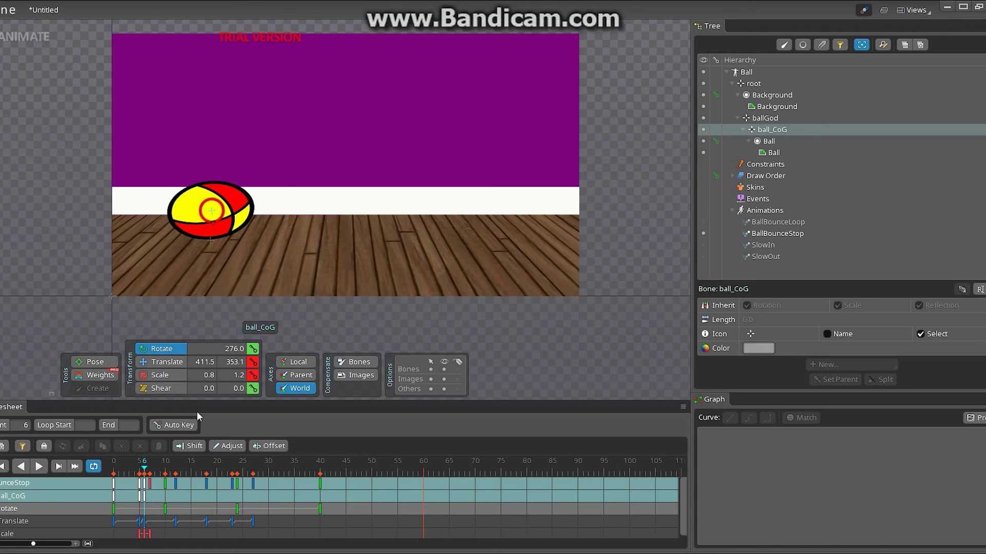
{"action": "left_click", "coordinate": [139, 471]}
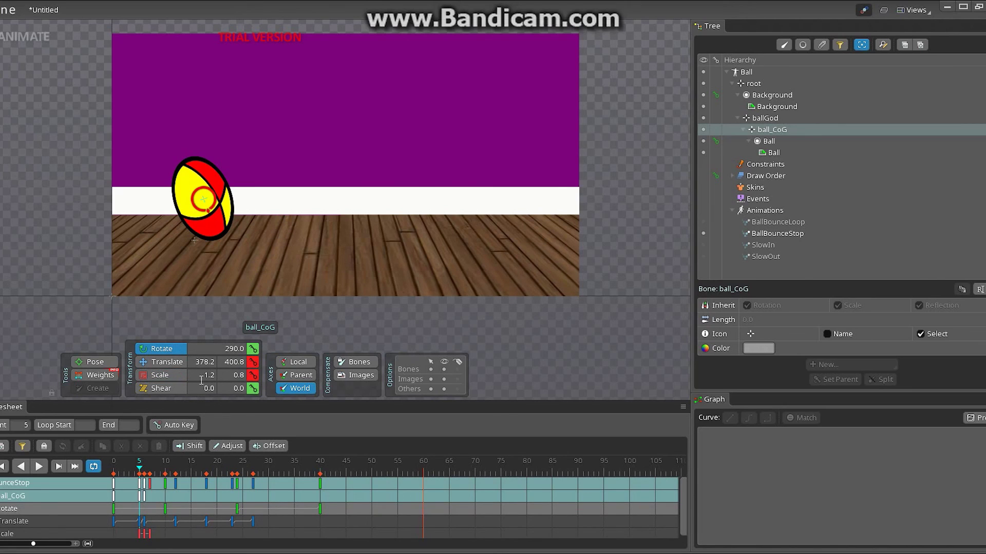
{"action": "left_click", "coordinate": [252, 348]}
- Rotate ball_CoG to about 267.9° at frame 6 and about 241.9° at frame 7, keying the rotation on both frames
{"action": "left_click", "coordinate": [144, 469]}
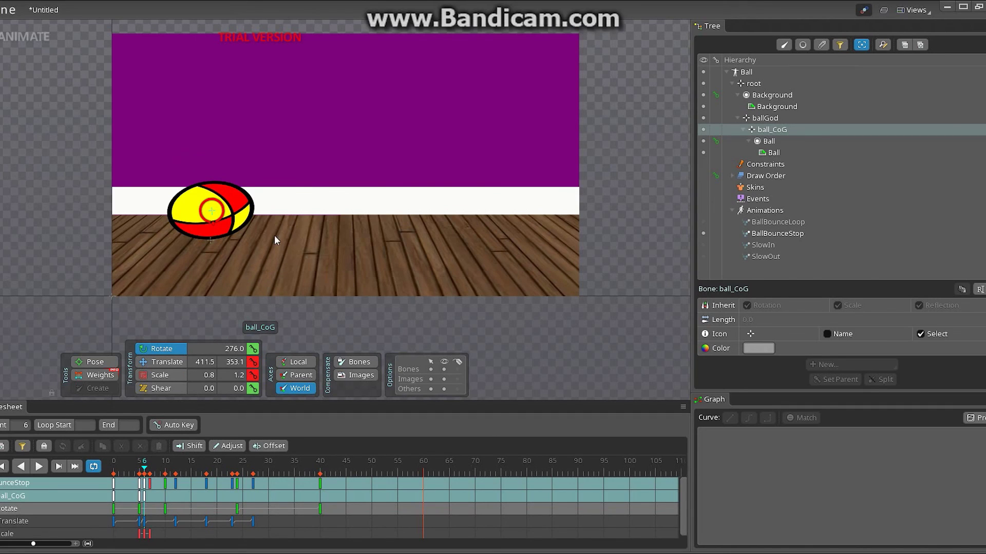
{"action": "left_click_drag", "start_coordinate": [263, 205], "coordinate": [263, 217]}
{"action": "left_click", "coordinate": [252, 349]}
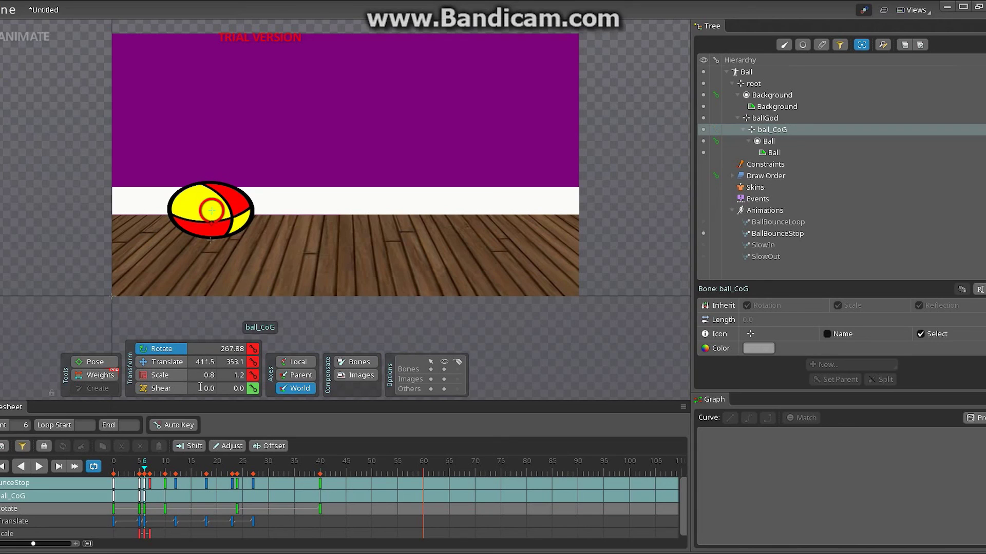
{"action": "left_click", "coordinate": [149, 469]}
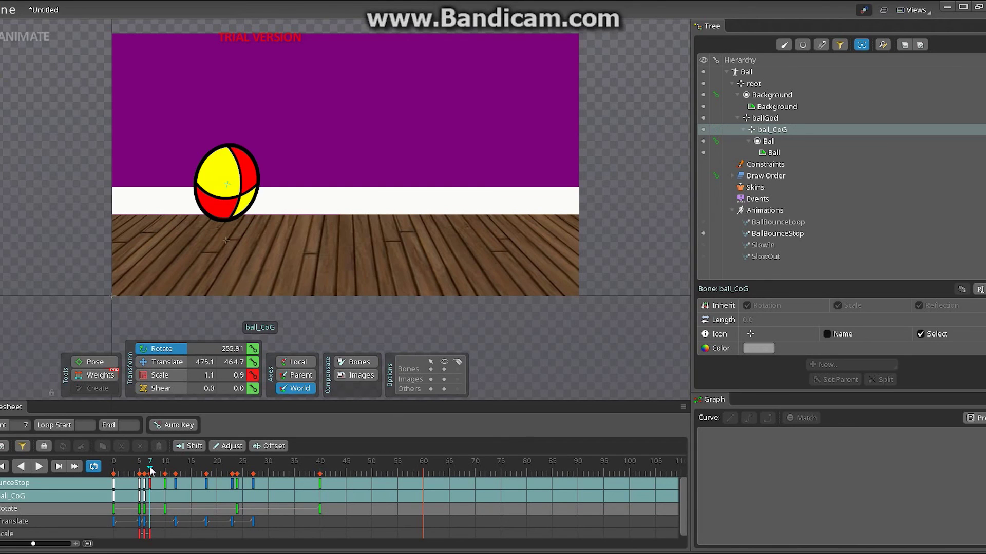
{"action": "left_click_drag", "start_coordinate": [279, 182], "coordinate": [278, 195]}
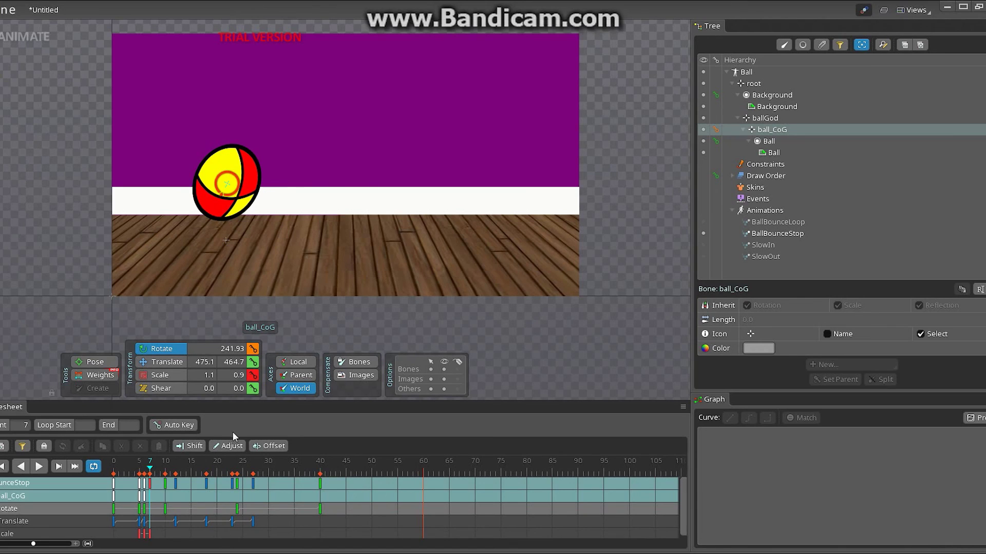
{"action": "left_click", "coordinate": [253, 349]}
- At frame 8, return ball_CoG's scale to 1 in both X and Y and key it
{"action": "mouse_move", "coordinate": [150, 469]}
{"action": "left_mouse_down"}
{"action": "mouse_move", "coordinate": [129, 469]}
{"action": "mouse_move", "coordinate": [158, 477]}
{"action": "left_mouse_up"}
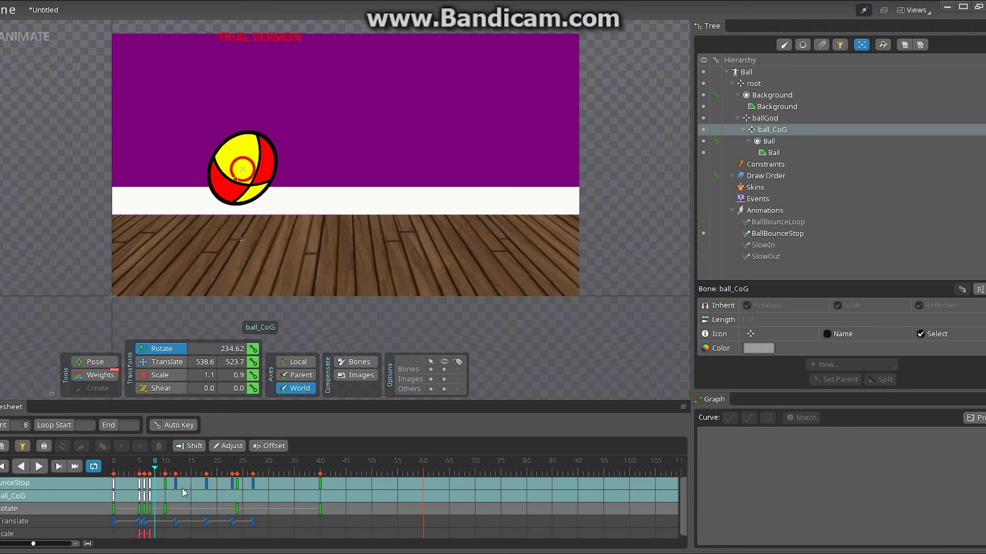
{"action": "left_click", "coordinate": [216, 374]}
{"action": "type", "text": "1"}
{"action": "double_click", "coordinate": [237, 374]}
{"action": "type", "text": "1"}
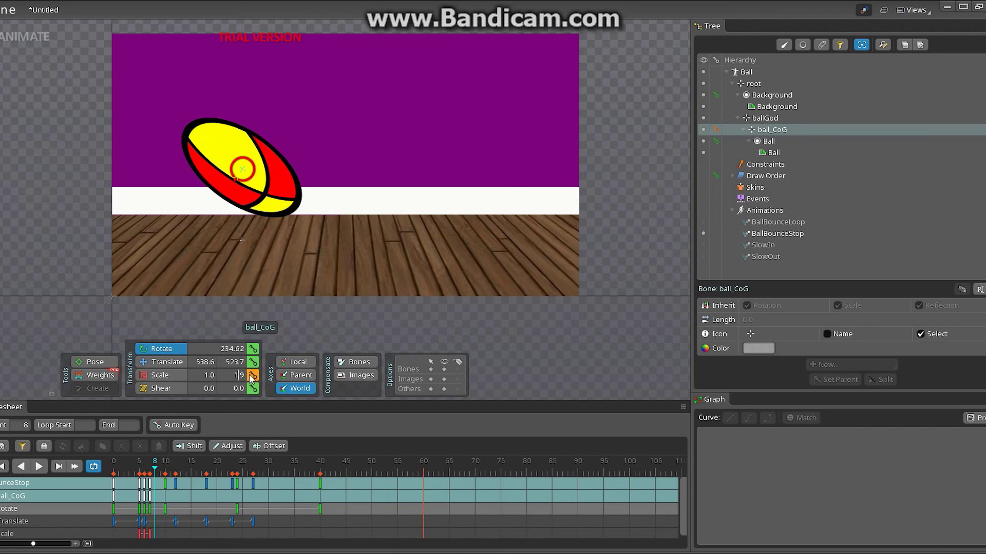
{"action": "left_click", "coordinate": [255, 375]}
{"action": "double_click", "coordinate": [237, 374]}
{"action": "type", "text": "1"}
{"action": "key", "text": "Return"}
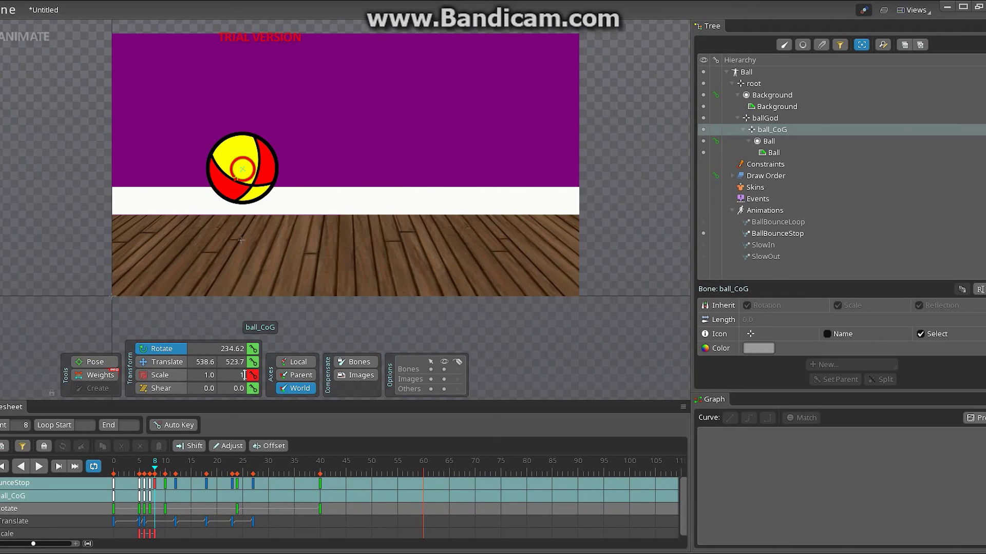
- At frame 18, set ball_CoG's scale to 1.1 in X and 0.9 in Y using World axes, and key it
{"action": "left_click", "coordinate": [151, 467]}
{"action": "left_click_drag", "start_coordinate": [151, 469], "coordinate": [207, 497]}
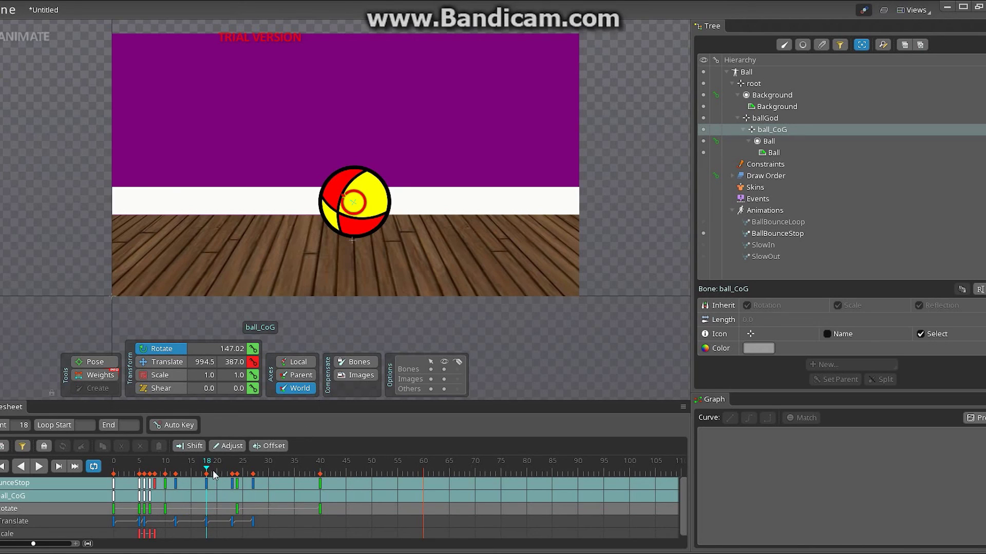
{"action": "left_click", "coordinate": [216, 375]}
{"action": "left_click", "coordinate": [172, 377]}
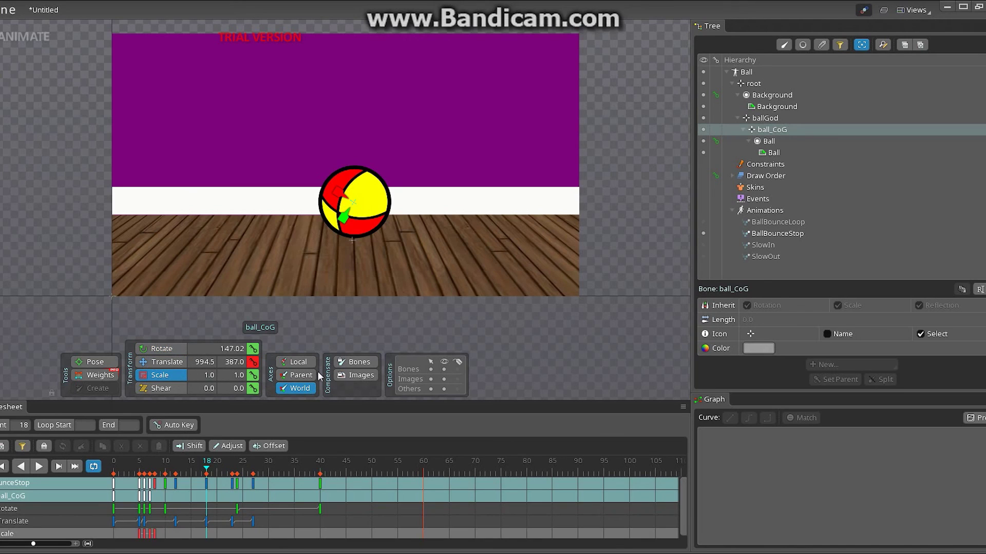
{"action": "left_click", "coordinate": [297, 362]}
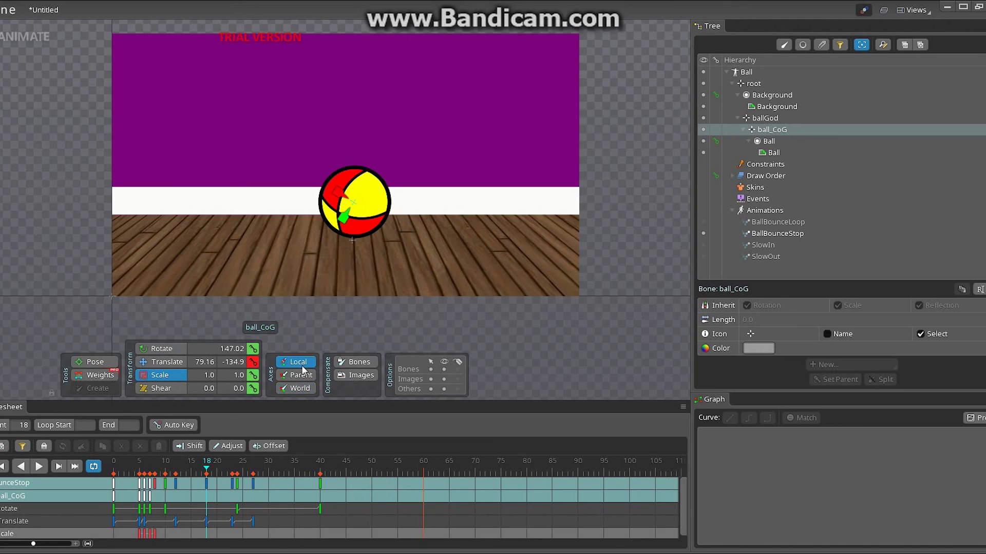
{"action": "left_click", "coordinate": [309, 389]}
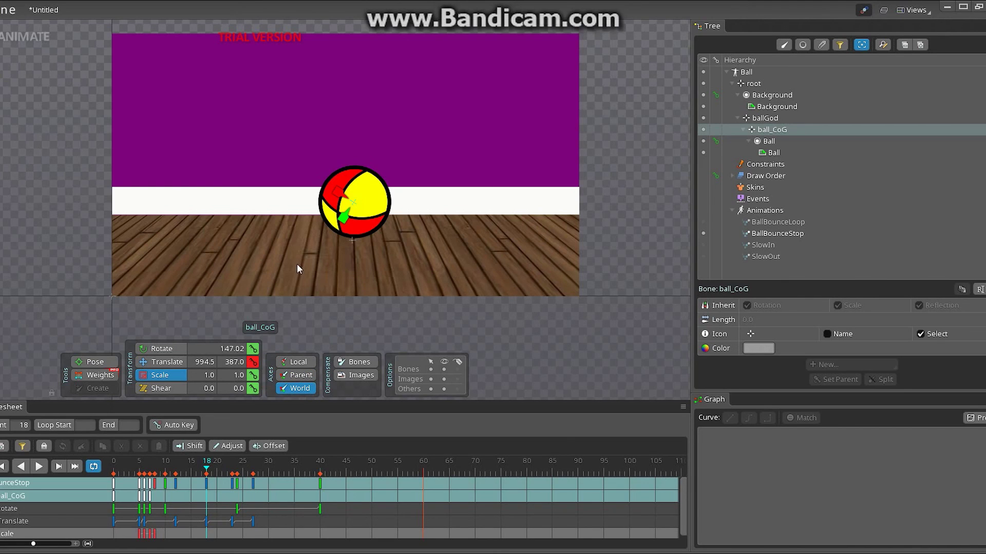
{"action": "left_click", "coordinate": [246, 374]}
{"action": "type", "text": ".9"}
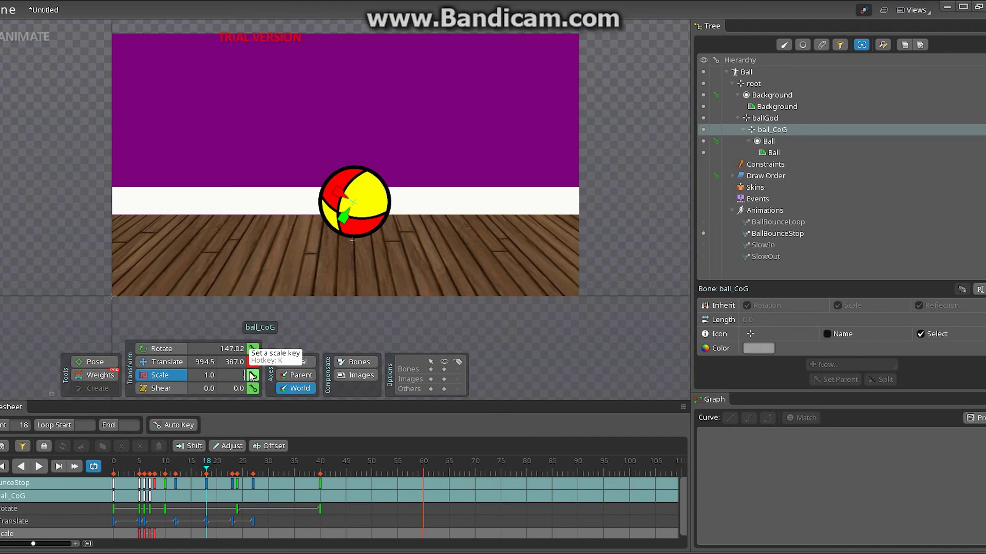
{"action": "left_click", "coordinate": [215, 375]}
{"action": "left_click", "coordinate": [214, 375]}
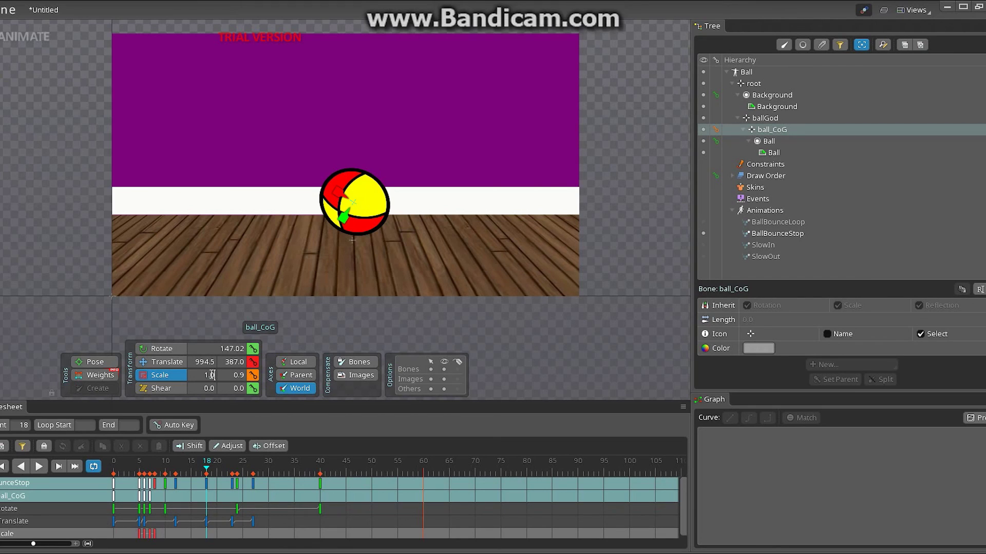
{"action": "key", "text": "BackSpace"}
{"action": "type", "text": "1"}
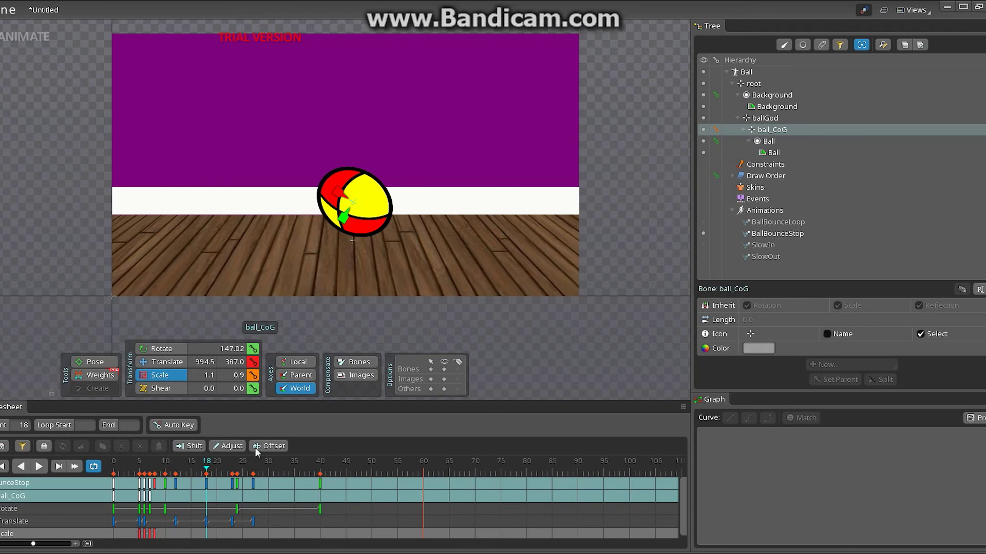
{"action": "left_click", "coordinate": [253, 375]}
- Key ball_CoG's existing rotation at frames 17 and 19
{"action": "left_click_drag", "start_coordinate": [207, 468], "coordinate": [202, 468]}
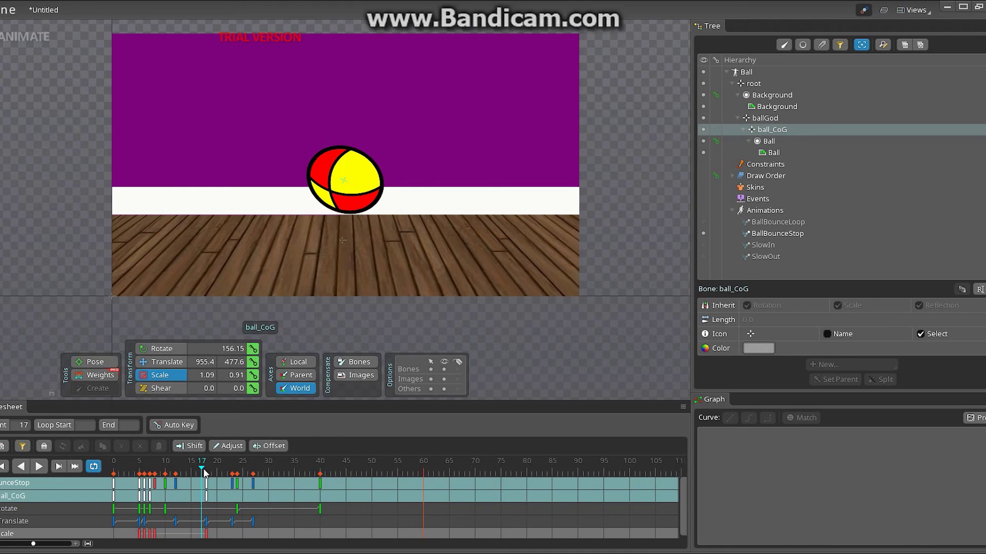
{"action": "left_click", "coordinate": [253, 349]}
{"action": "left_click_drag", "start_coordinate": [203, 471], "coordinate": [211, 470]}
{"action": "left_click", "coordinate": [253, 349]}
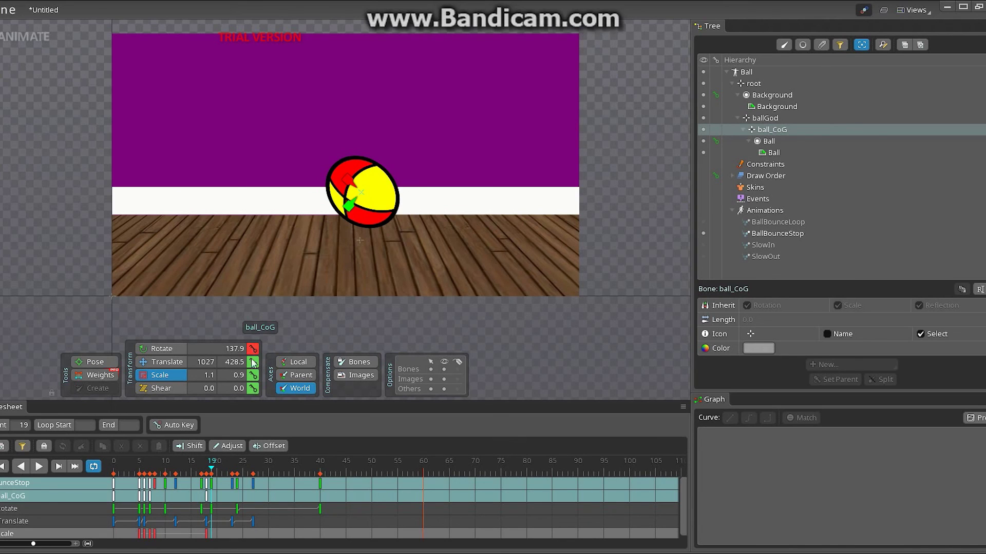
- At frame 18, rotate ball_CoG to about 177° and lower it to about 364.4 in Y, keying rotation and translation
{"action": "left_click_drag", "start_coordinate": [212, 471], "coordinate": [207, 471]}
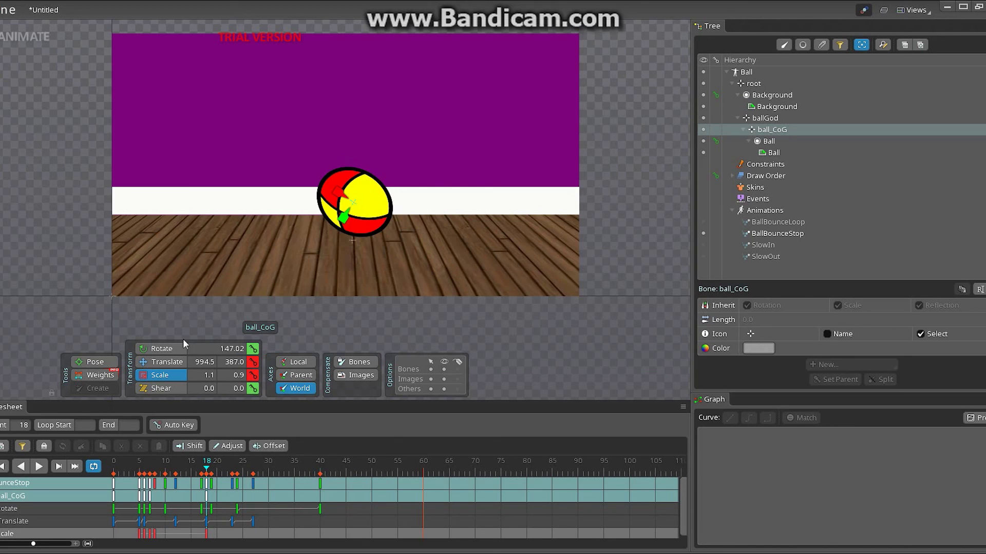
{"action": "left_click", "coordinate": [164, 349]}
{"action": "left_click_drag", "start_coordinate": [295, 184], "coordinate": [295, 217]}
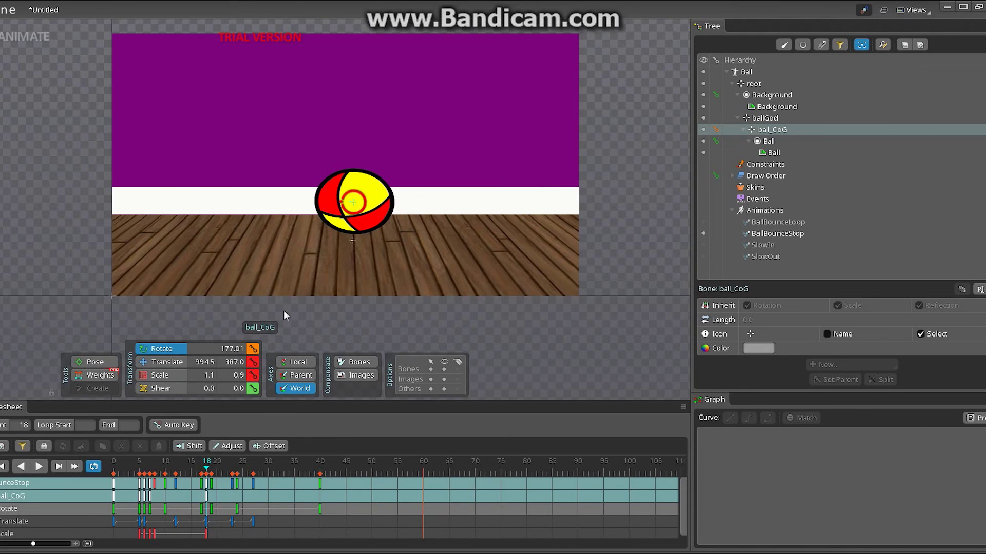
{"action": "left_click", "coordinate": [253, 349]}
{"action": "left_click", "coordinate": [169, 362]}
{"action": "left_click_drag", "start_coordinate": [355, 190], "coordinate": [356, 195]}
{"action": "left_click", "coordinate": [253, 362]}
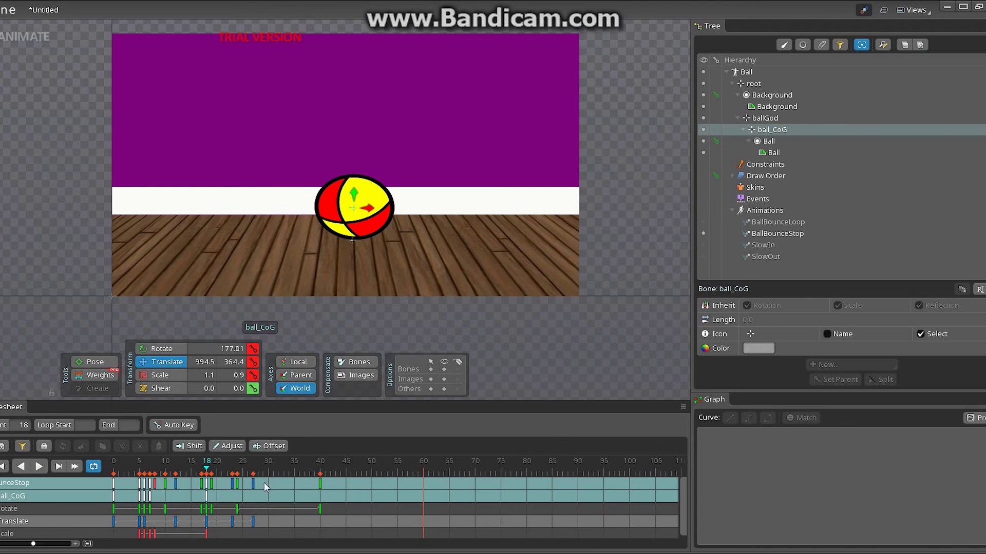
- At frame 17, rotate ball_CoG to about 129.6° and key the rotation
{"action": "key", "text": "Left"}
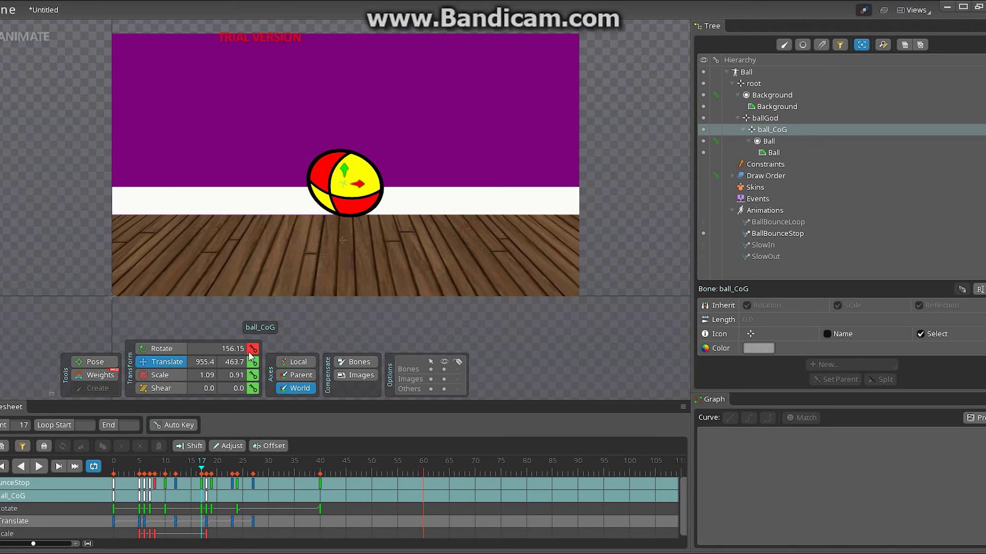
{"action": "left_click", "coordinate": [176, 351]}
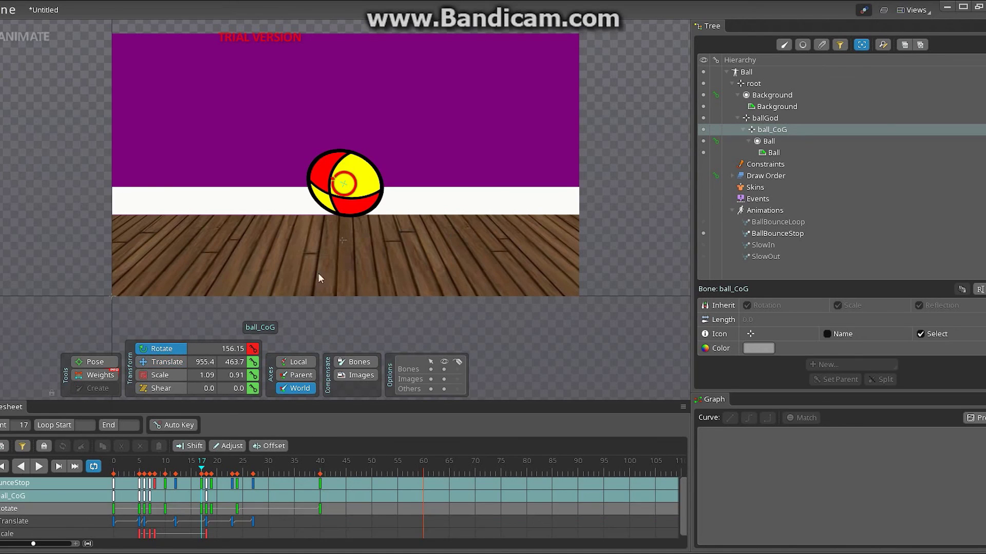
{"action": "left_click_drag", "start_coordinate": [393, 191], "coordinate": [379, 213]}
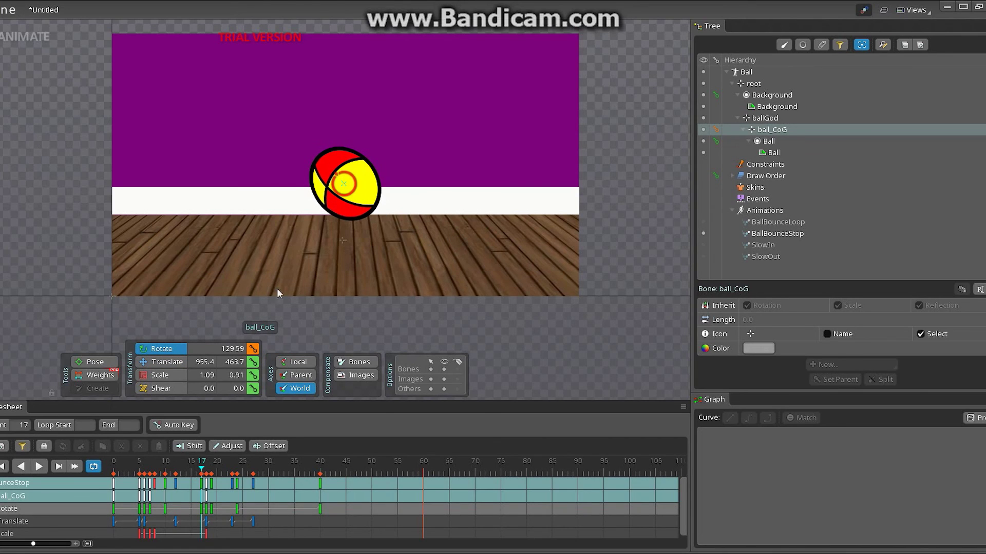
{"action": "left_click", "coordinate": [253, 349]}
- At frame 19, return ball_CoG's scale to 1 in both X and Y and key it
{"action": "mouse_move", "coordinate": [204, 473]}
{"action": "left_mouse_down"}
{"action": "mouse_move", "coordinate": [139, 475]}
{"action": "mouse_move", "coordinate": [213, 488]}
{"action": "left_mouse_up"}
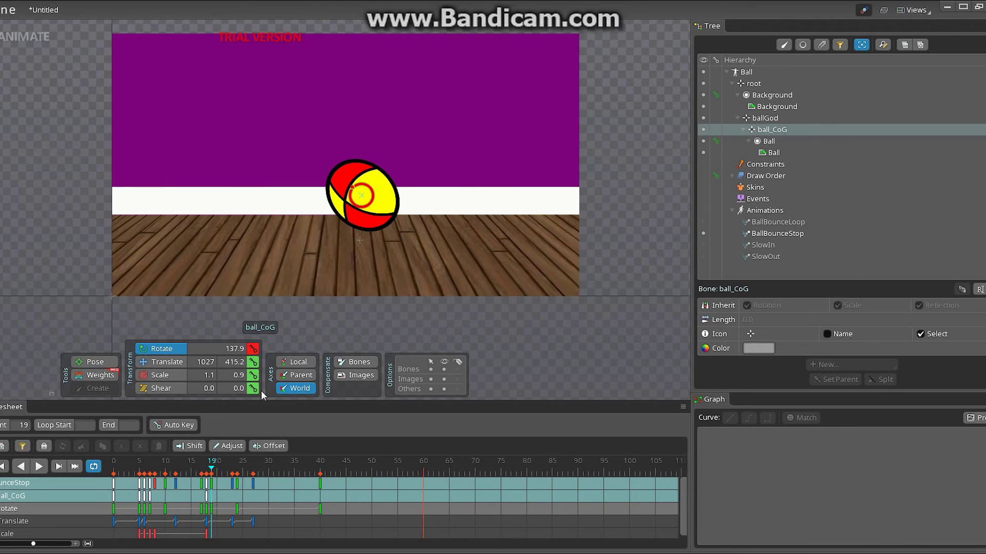
{"action": "left_click", "coordinate": [215, 375]}
{"action": "type", "text": "1"}
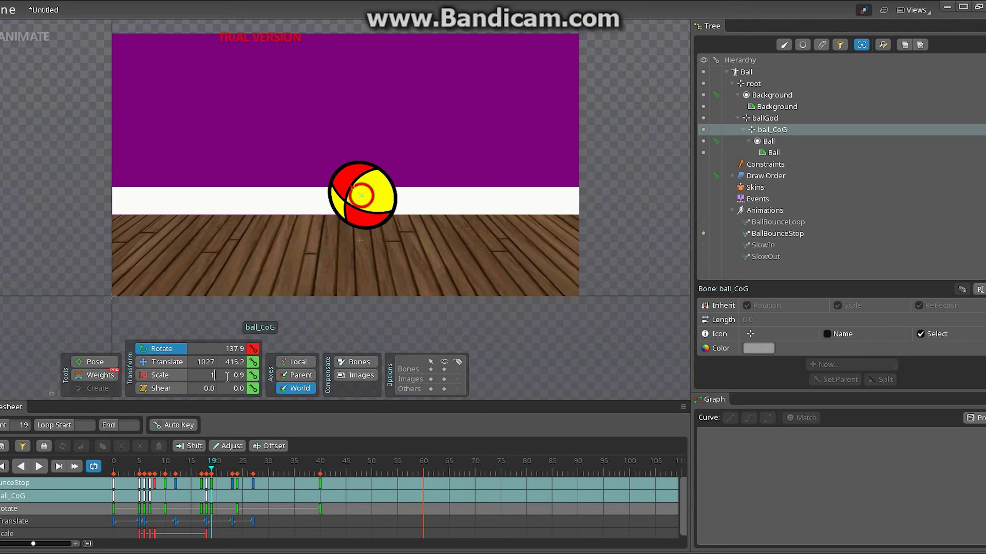
{"action": "key", "text": "Tab"}
{"action": "type", "text": "1"}
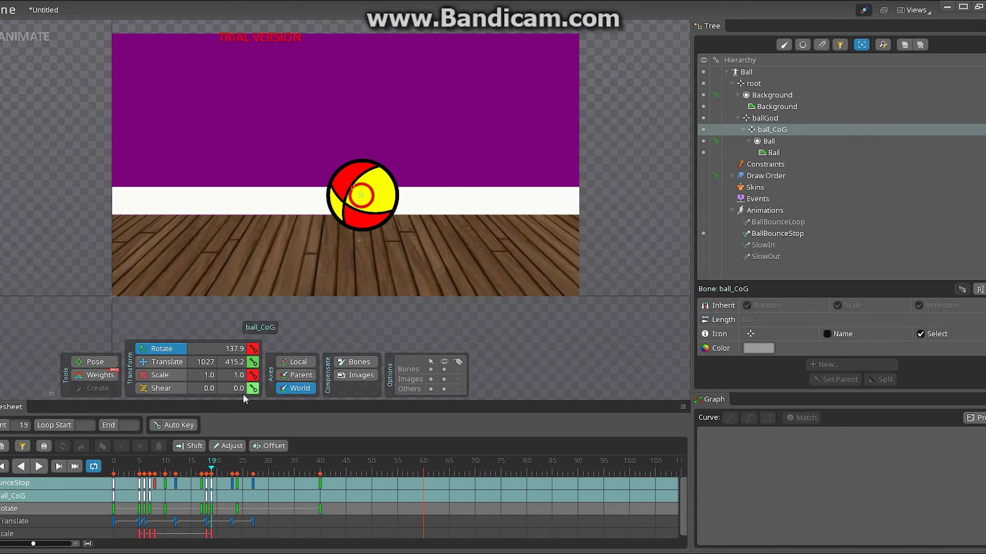
- At frame 19, raise ball_CoG to about 444.5 in Y and key the translation
{"action": "left_click_drag", "start_coordinate": [209, 468], "coordinate": [212, 467]}
{"action": "left_click", "coordinate": [169, 362]}
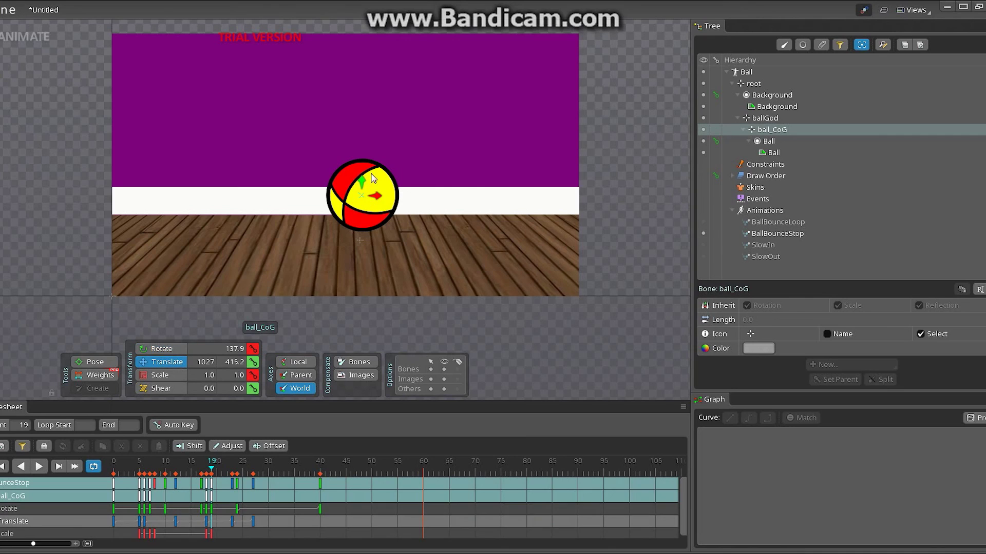
{"action": "left_click_drag", "start_coordinate": [374, 198], "coordinate": [362, 172]}
{"action": "left_click", "coordinate": [252, 363]}
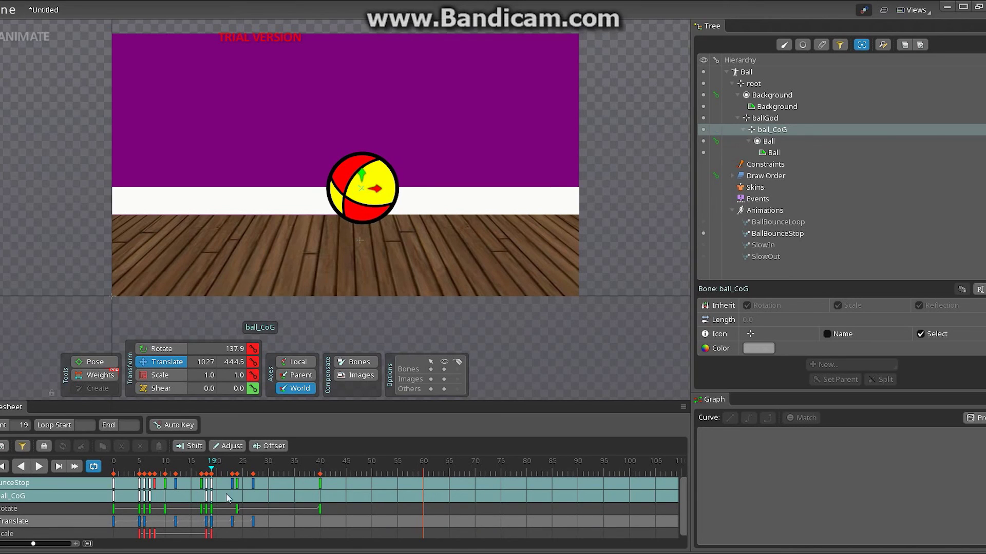
- Key ball_CoG's existing scale at frame 17
{"action": "mouse_move", "coordinate": [211, 464]}
{"action": "left_mouse_down"}
{"action": "mouse_move", "coordinate": [140, 469]}
{"action": "mouse_move", "coordinate": [150, 487]}
{"action": "mouse_move", "coordinate": [167, 487]}
{"action": "mouse_move", "coordinate": [141, 487]}
{"action": "mouse_move", "coordinate": [196, 503]}
{"action": "mouse_move", "coordinate": [204, 471]}
{"action": "left_mouse_up"}
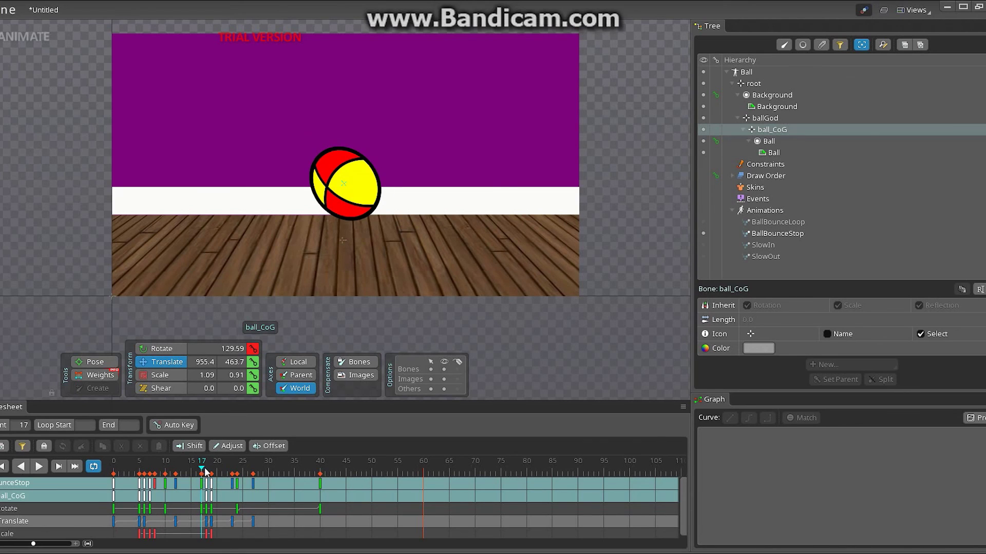
{"action": "left_click_drag", "start_coordinate": [205, 472], "coordinate": [211, 475]}
{"action": "left_click", "coordinate": [253, 376]}
- At frame 16, return ball_CoG's scale to 1 in both X and Y and key it
{"action": "left_click_drag", "start_coordinate": [202, 470], "coordinate": [198, 468]}
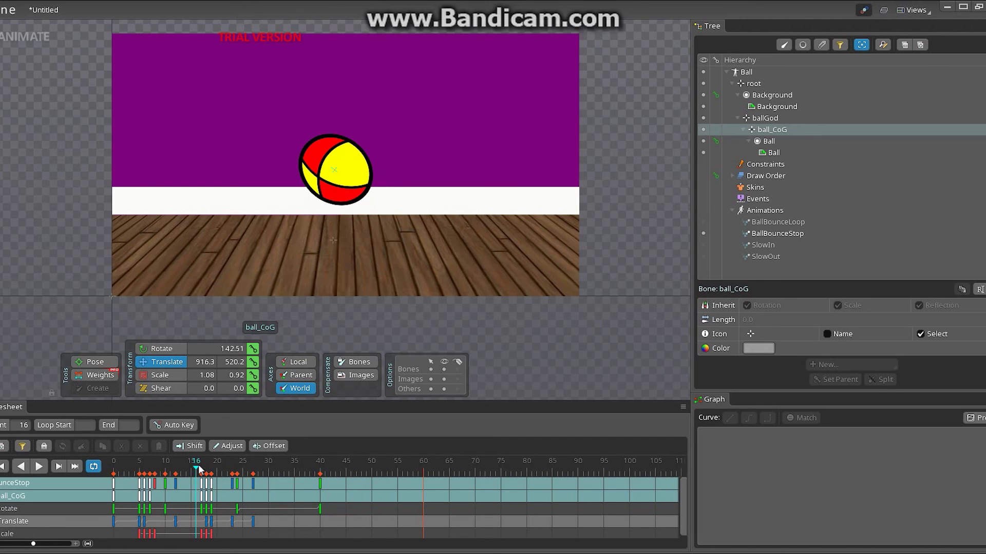
{"action": "left_click", "coordinate": [214, 376]}
{"action": "type", "text": "1"}
{"action": "key", "text": "Return"}
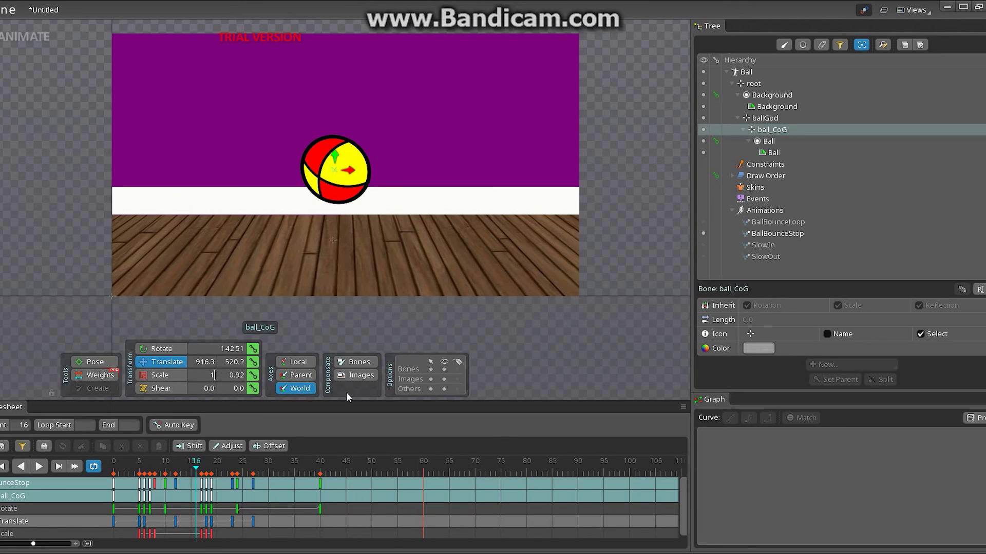
{"action": "left_click", "coordinate": [246, 376]}
{"action": "type", "text": "1"}
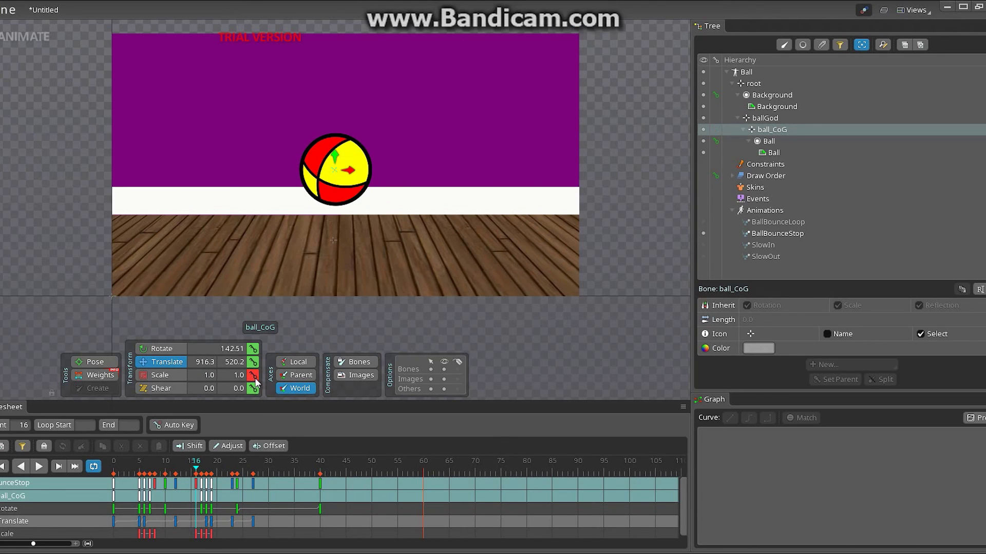
- Play the BallBounceStop animation from frame 0 to check the squash at the second impact, and stop playback
{"action": "left_click_drag", "start_coordinate": [204, 472], "coordinate": [109, 472]}
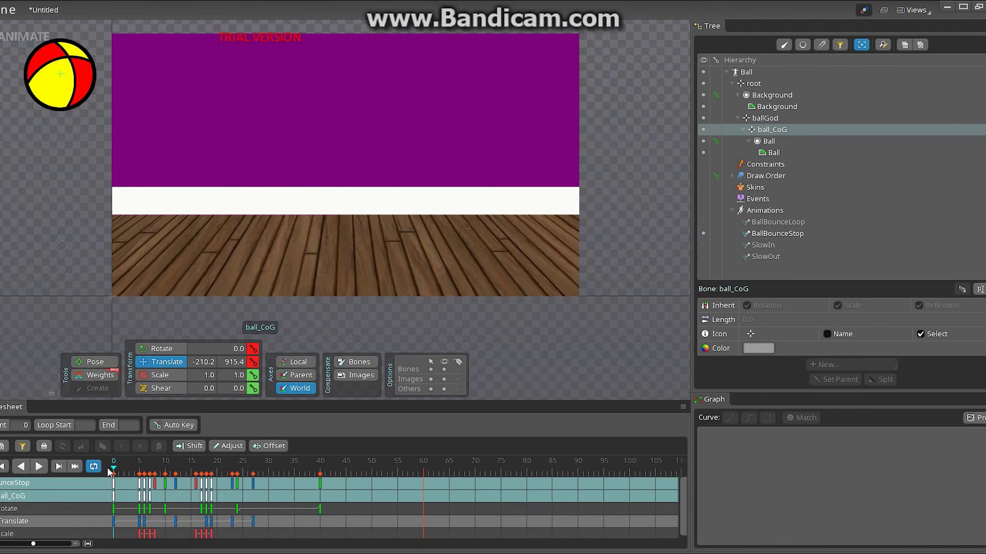
{"action": "left_click", "coordinate": [39, 467]}
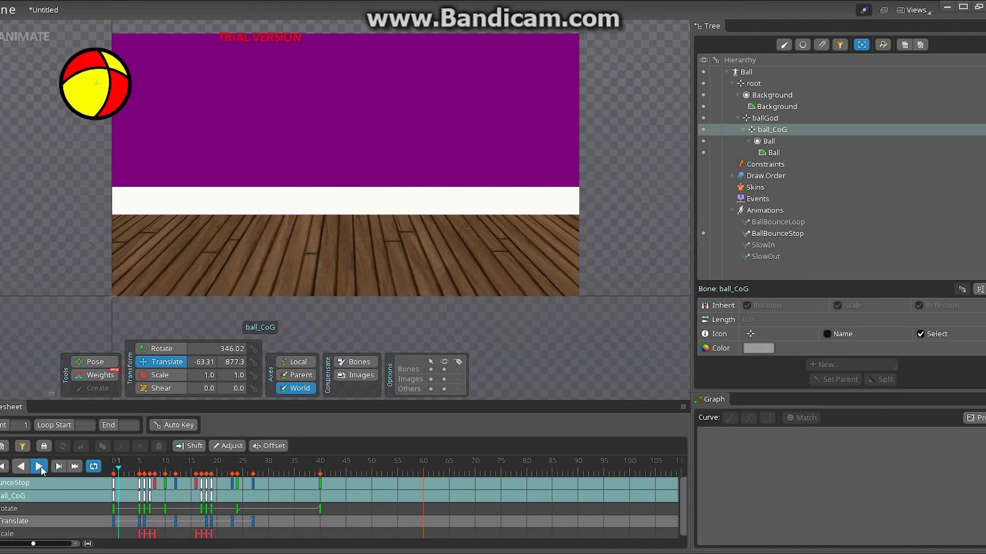
{"action": "left_click", "coordinate": [41, 466]}
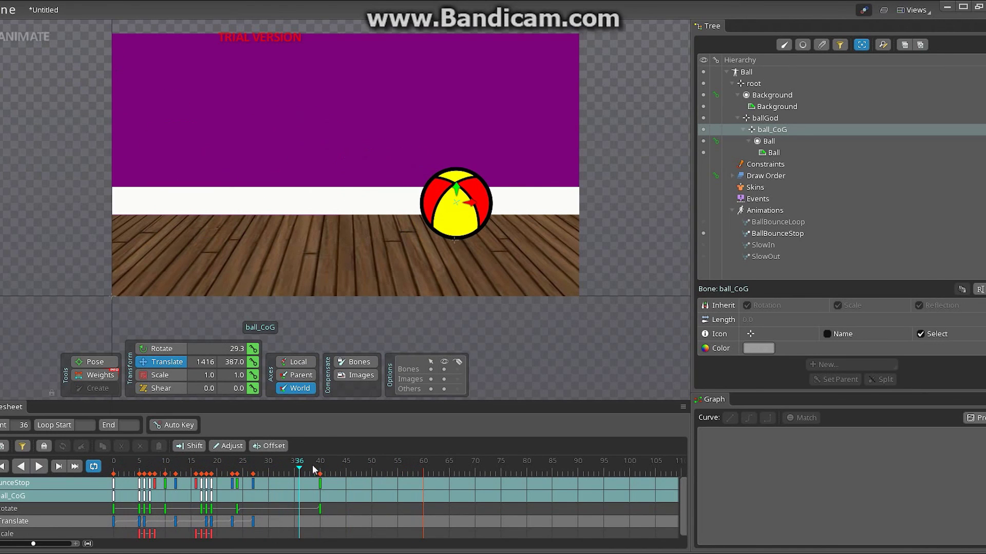
- At frame 17, lower ball_CoG to about 389 in Y, near the floor, and key the translation
{"action": "left_click_drag", "start_coordinate": [300, 469], "coordinate": [202, 497]}
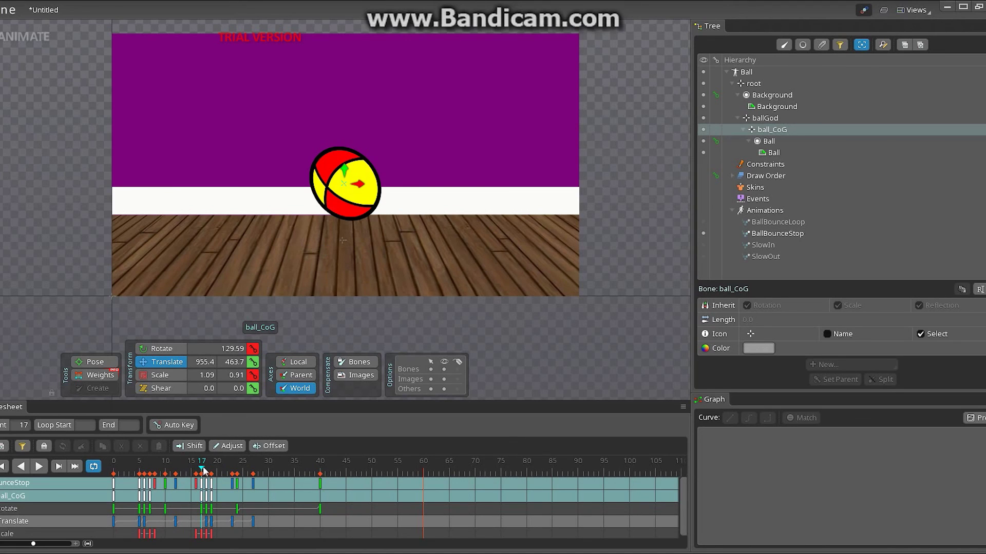
{"action": "left_click_drag", "start_coordinate": [202, 467], "coordinate": [201, 467]}
{"action": "left_click", "coordinate": [206, 469]}
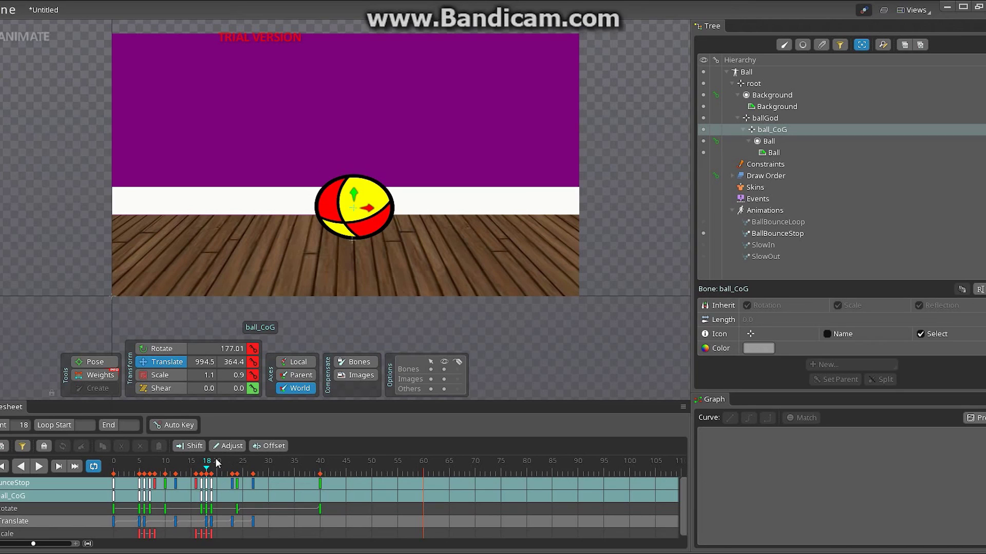
{"action": "left_click", "coordinate": [207, 520]}
{"action": "key", "text": "Left"}
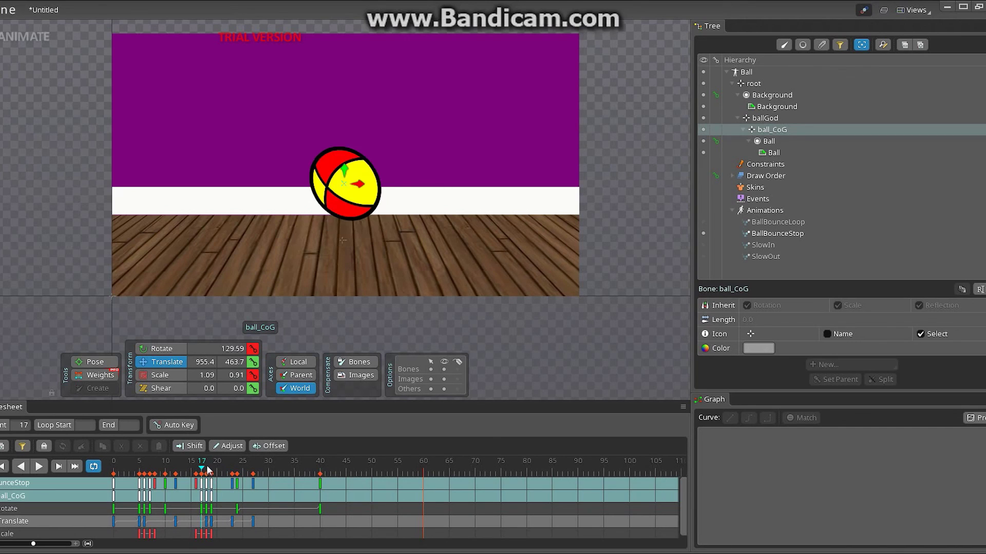
{"action": "left_click_drag", "start_coordinate": [341, 170], "coordinate": [343, 189]}
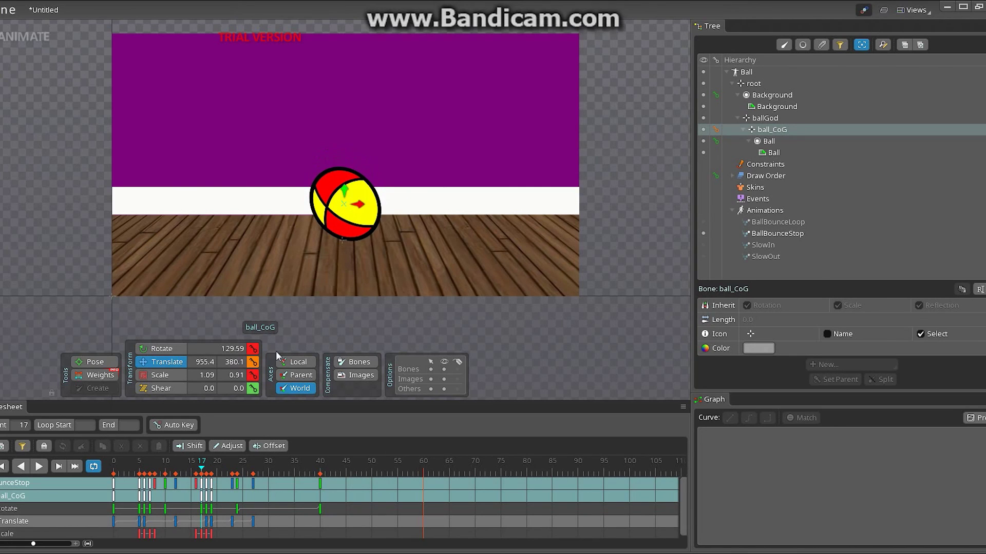
{"action": "left_click_drag", "start_coordinate": [347, 190], "coordinate": [347, 188]}
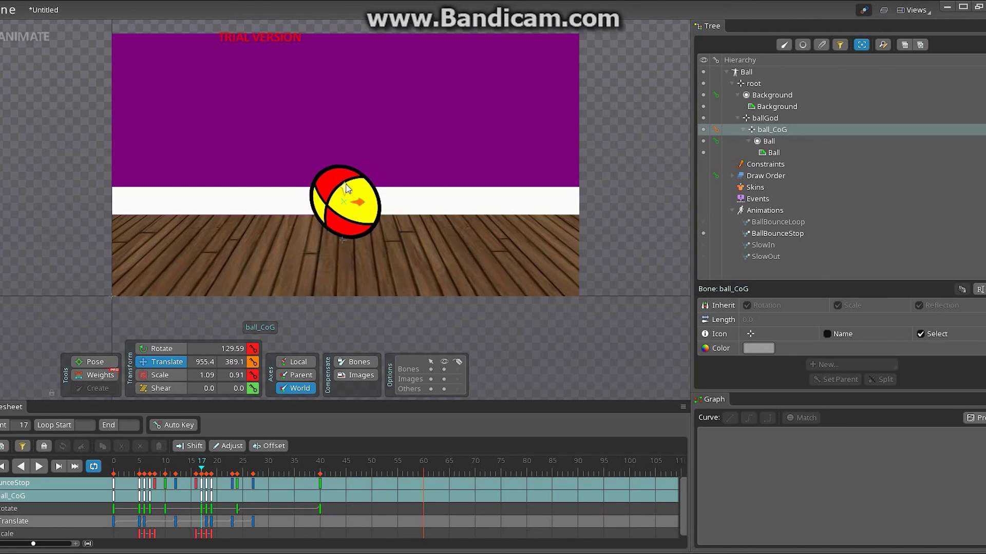
{"action": "left_click", "coordinate": [253, 362]}
- Replay BallBounceStop from frame 0 to review the adjusted approach to the second impact, and stop playback
{"action": "left_click_drag", "start_coordinate": [204, 473], "coordinate": [103, 482]}
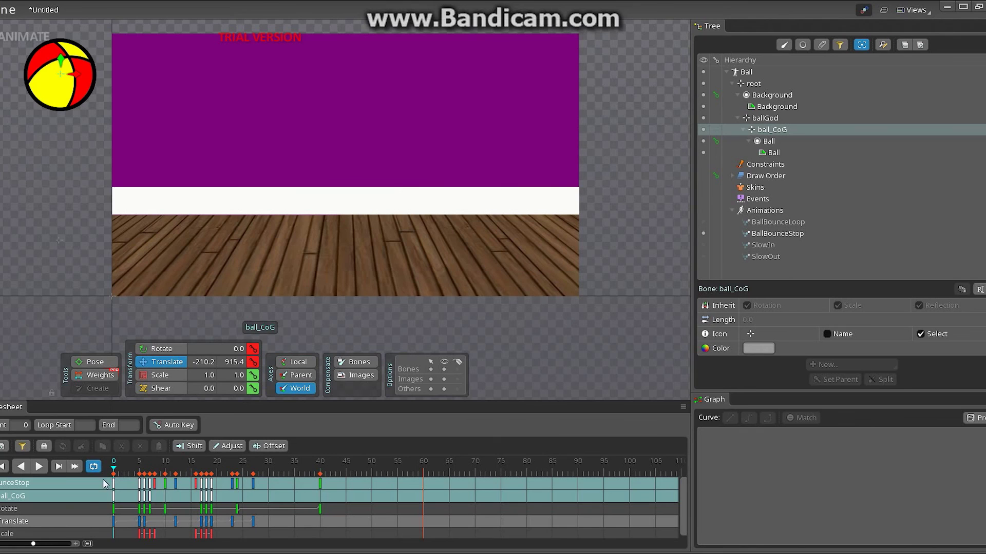
{"action": "left_click", "coordinate": [39, 469]}
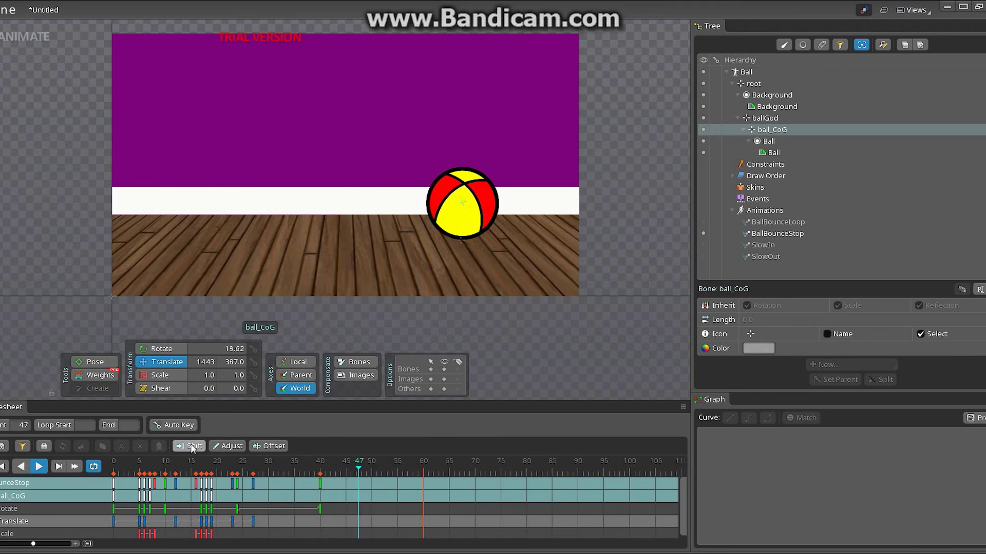
{"action": "key", "text": "space"}
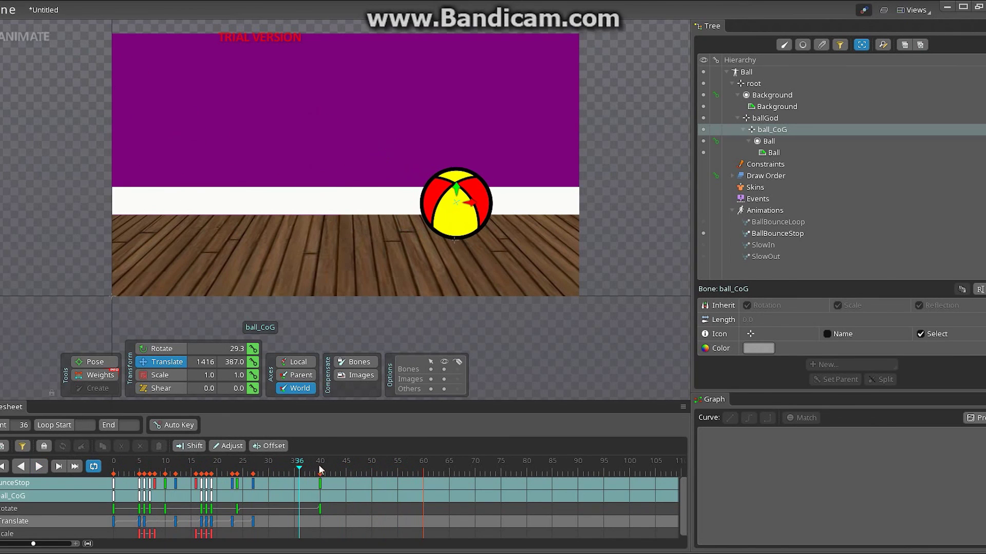
- Compare ball_CoG's poses around both impacts, and key its shear at 0 in X and Y at frames 16 and 18
{"action": "left_click_drag", "start_coordinate": [303, 470], "coordinate": [140, 491]}
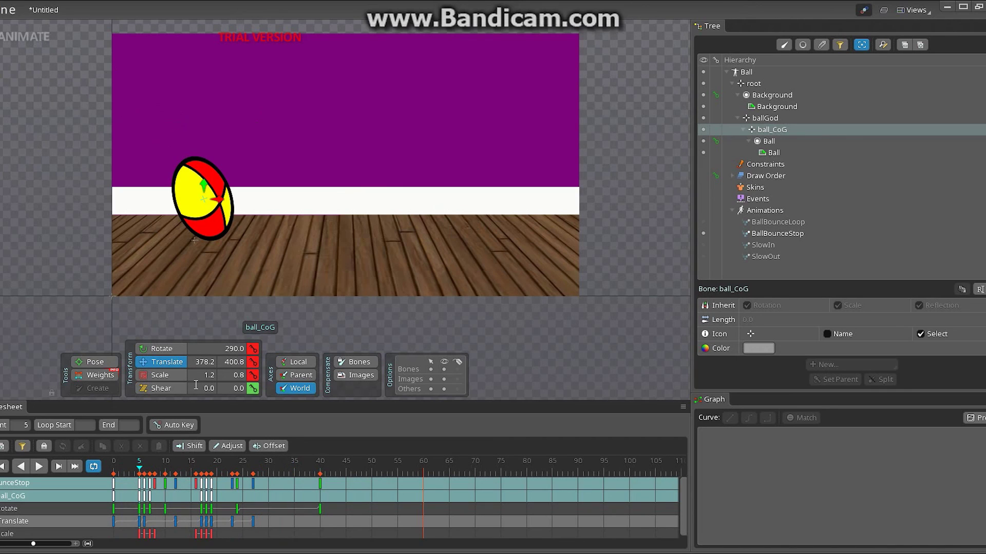
{"action": "left_click", "coordinate": [141, 471]}
{"action": "left_click_drag", "start_coordinate": [142, 469], "coordinate": [150, 479]}
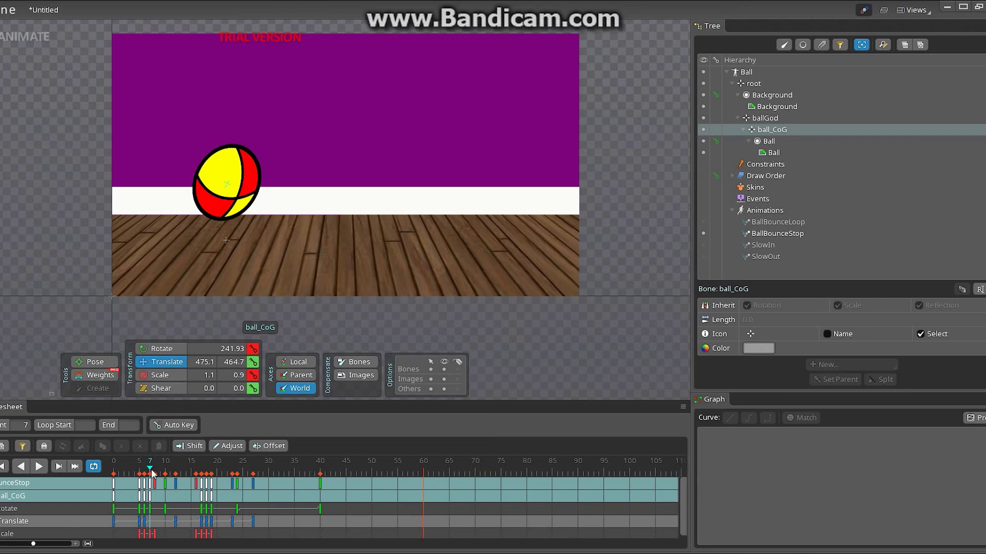
{"action": "left_click_drag", "start_coordinate": [151, 471], "coordinate": [204, 510]}
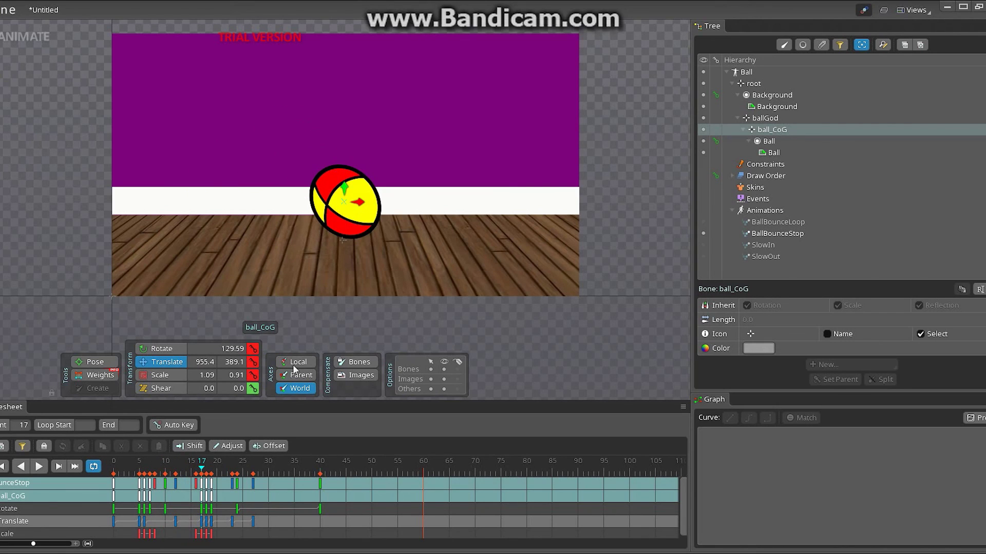
{"action": "left_click", "coordinate": [201, 473]}
{"action": "left_click", "coordinate": [204, 472]}
{"action": "left_click_drag", "start_coordinate": [202, 472], "coordinate": [198, 471]}
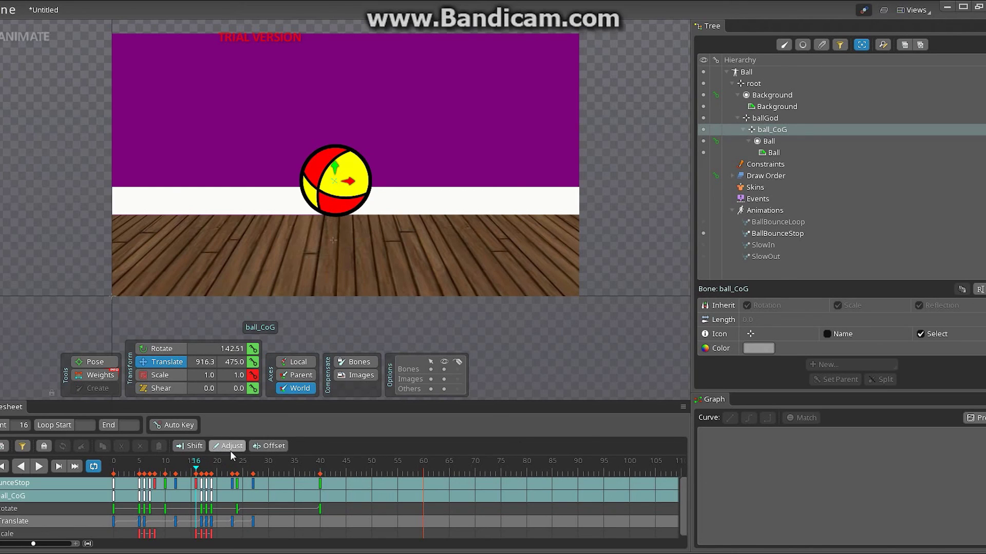
{"action": "left_click", "coordinate": [253, 388]}
{"action": "left_click", "coordinate": [196, 472]}
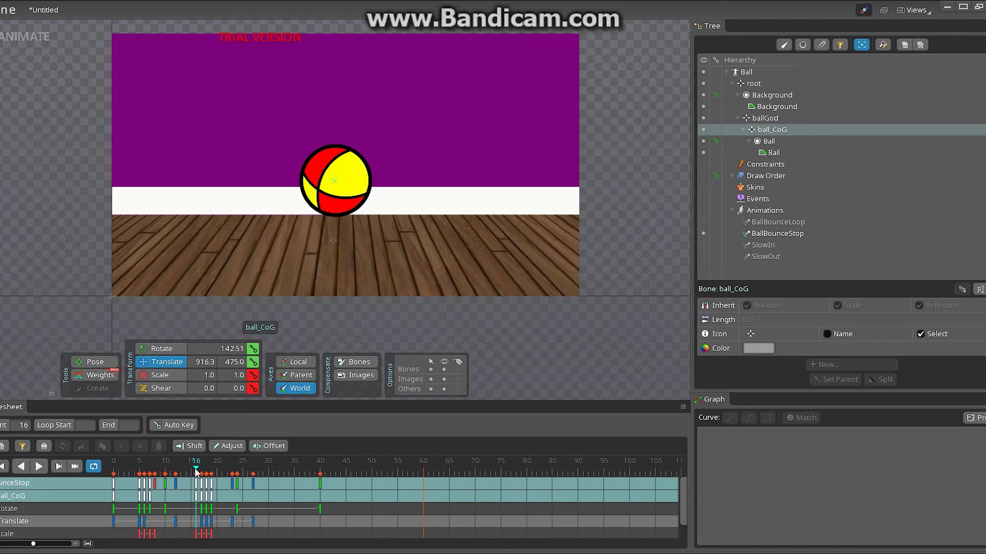
{"action": "left_click_drag", "start_coordinate": [200, 473], "coordinate": [206, 473]}
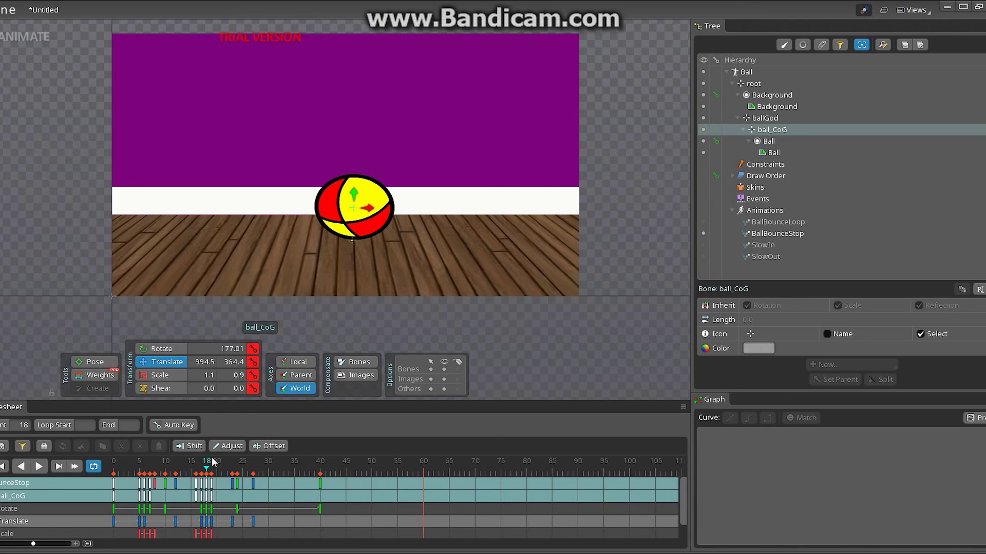
- At frame 17, shear ball_CoG to about 11.55 in Y with the Shear tool and key the shear
{"action": "left_click_drag", "start_coordinate": [206, 469], "coordinate": [202, 469]}
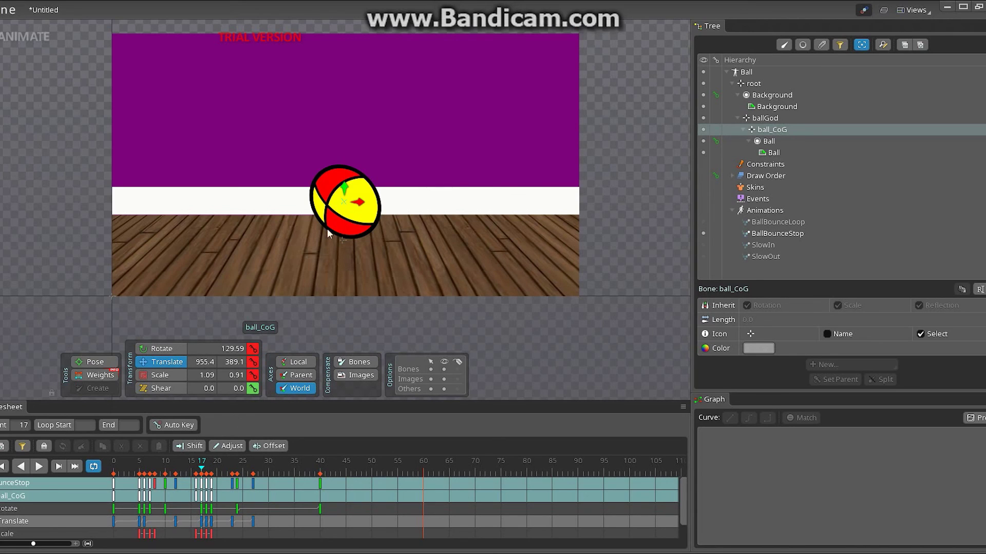
{"action": "left_click", "coordinate": [160, 389]}
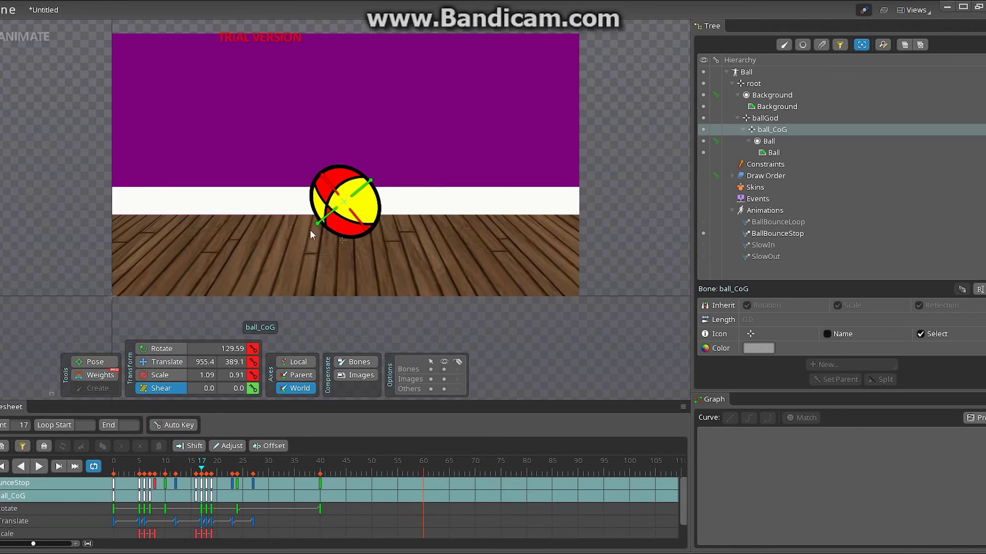
{"action": "left_click_drag", "start_coordinate": [317, 223], "coordinate": [322, 228]}
{"action": "left_click", "coordinate": [253, 389]}
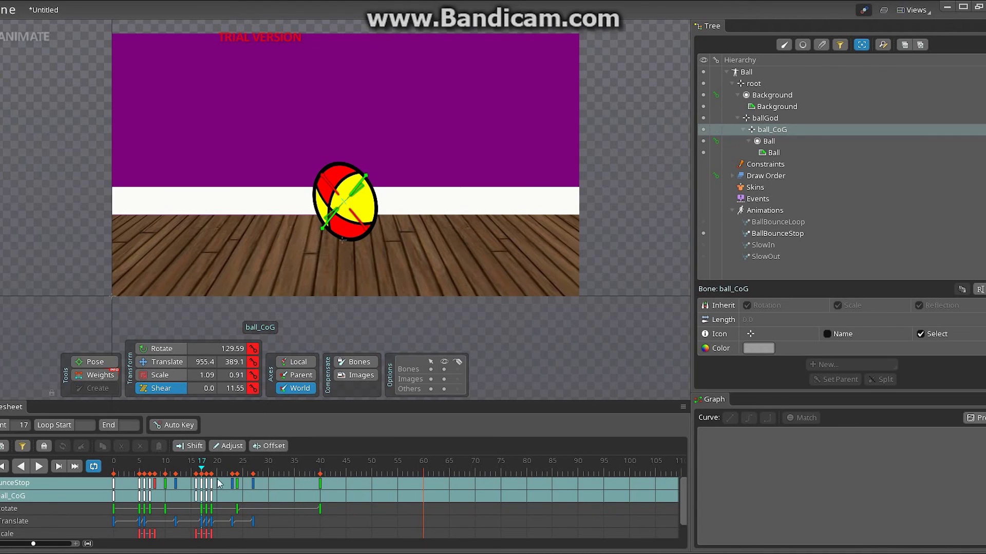
- Play BallBounceStop from frame 0 to check the shear at the second impact, and stop playback
{"action": "left_click_drag", "start_coordinate": [203, 475], "coordinate": [85, 488]}
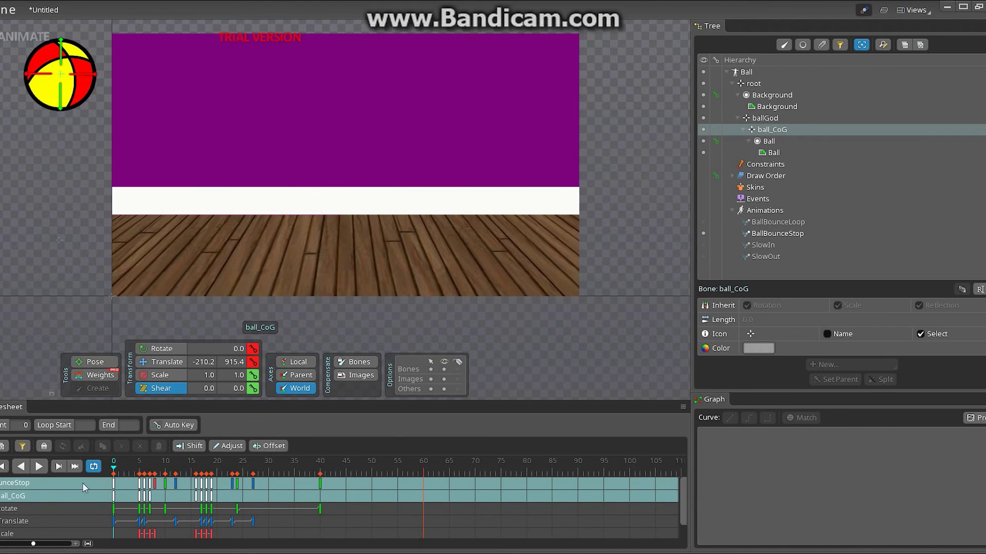
{"action": "left_click", "coordinate": [41, 468]}
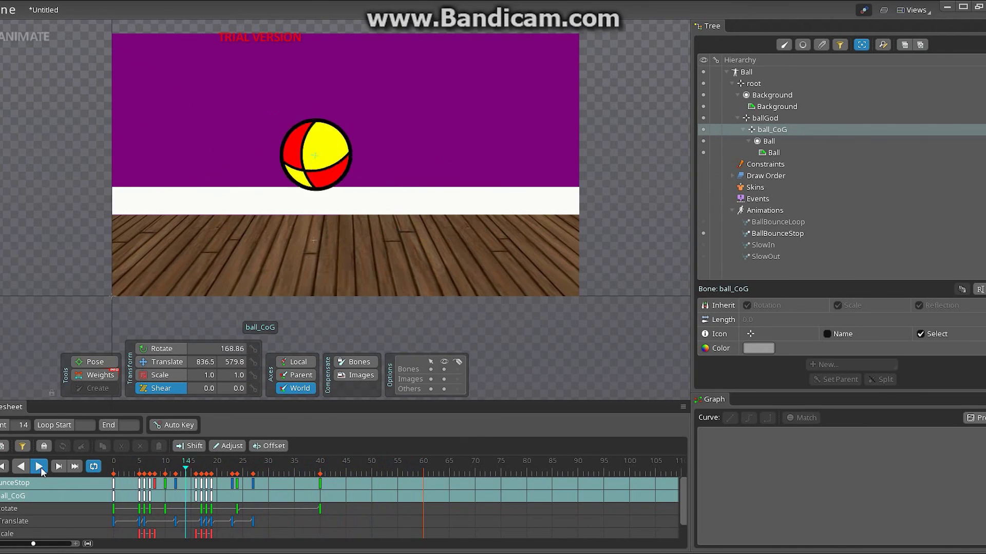
{"action": "left_click", "coordinate": [41, 467]}
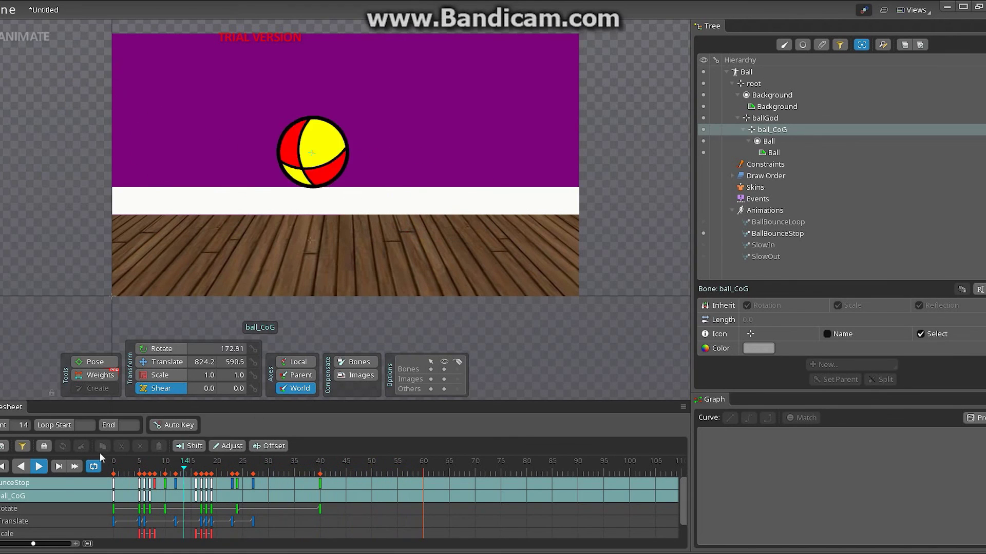
{"action": "left_click", "coordinate": [39, 466]}
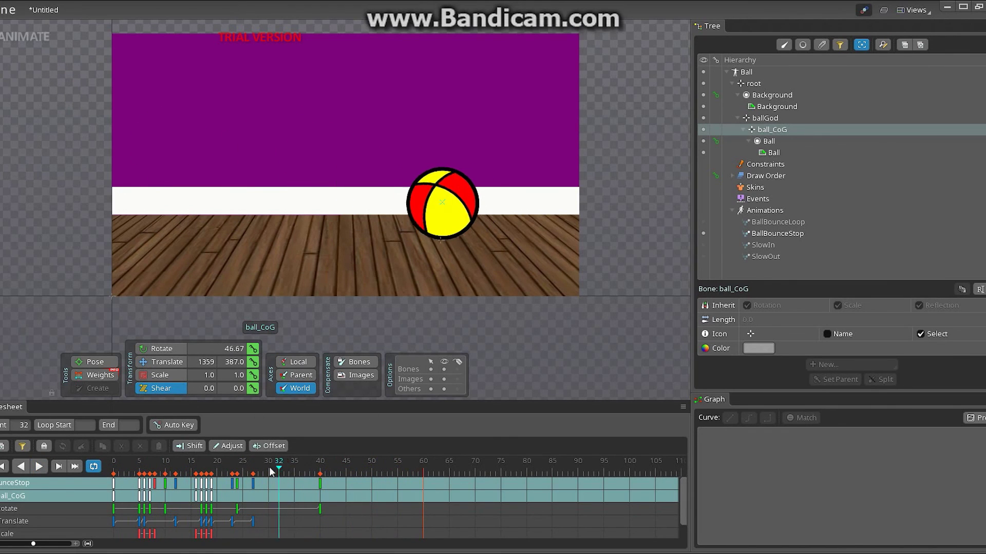
- At frame 23, try lowering ball_CoG to about 441 in Y with the Translate tool and key the translation
{"action": "left_click_drag", "start_coordinate": [272, 472], "coordinate": [230, 488]}
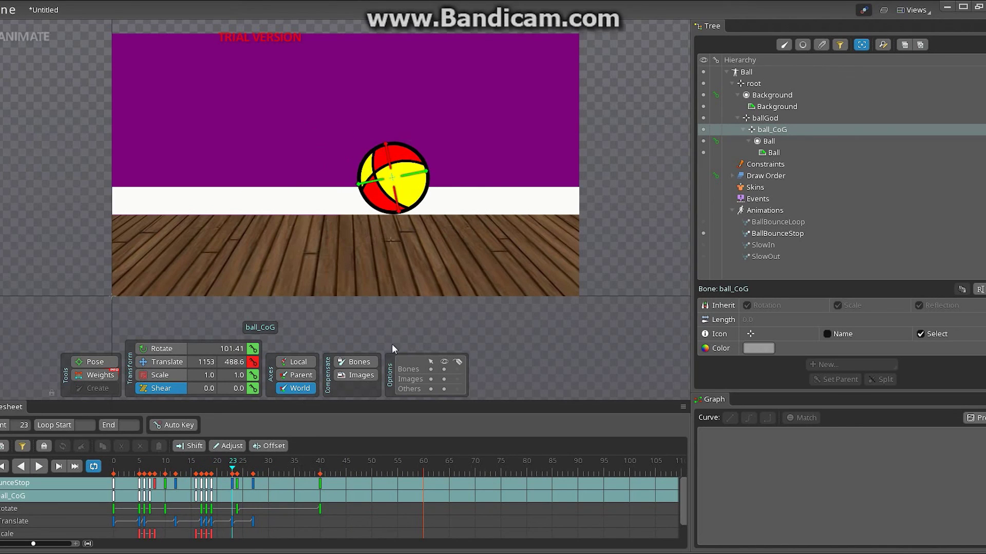
{"action": "left_click", "coordinate": [174, 363]}
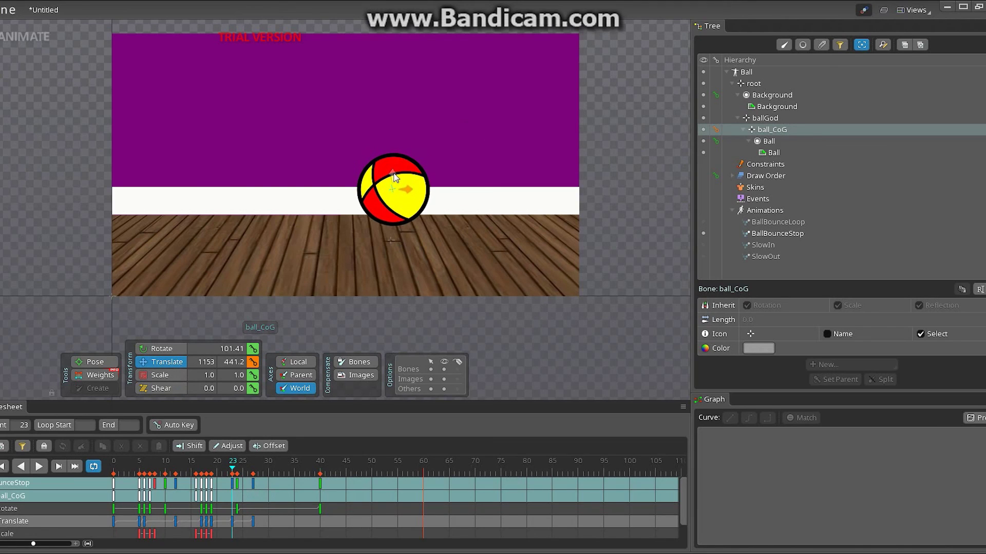
{"action": "left_click", "coordinate": [251, 362]}
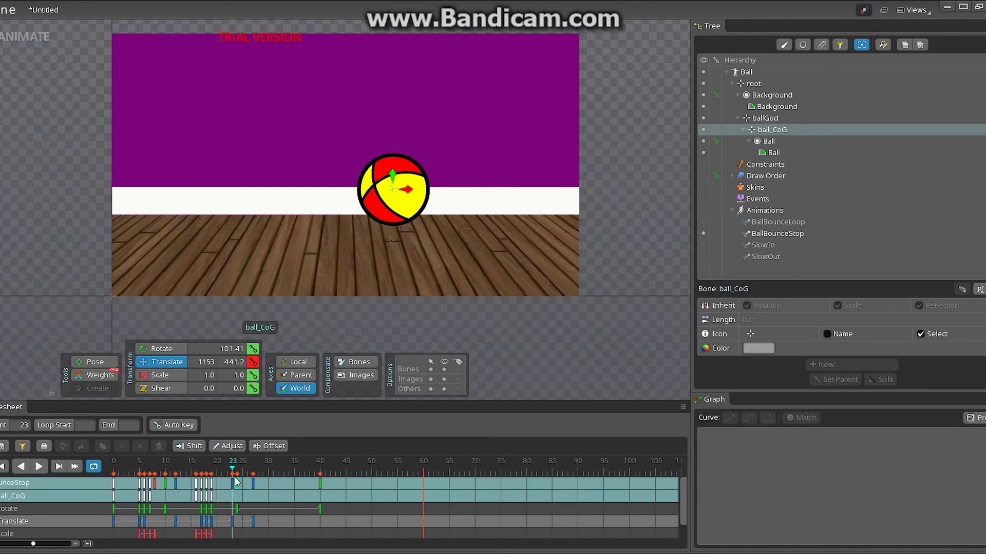
- Replay BallBounceStop from near its start to review the lower third bounce, and stop playback
{"action": "left_click_drag", "start_coordinate": [233, 471], "coordinate": [118, 477]}
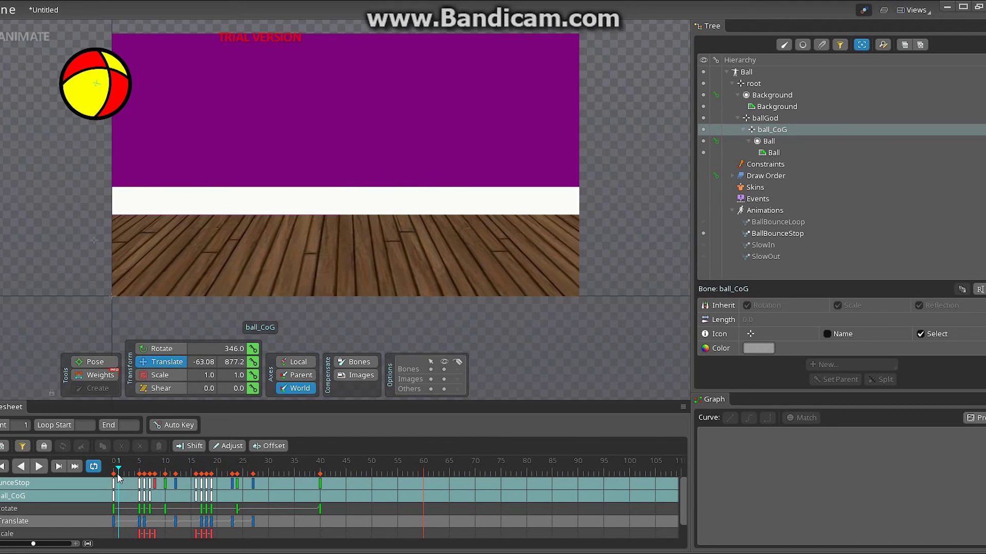
{"action": "left_click", "coordinate": [40, 466]}
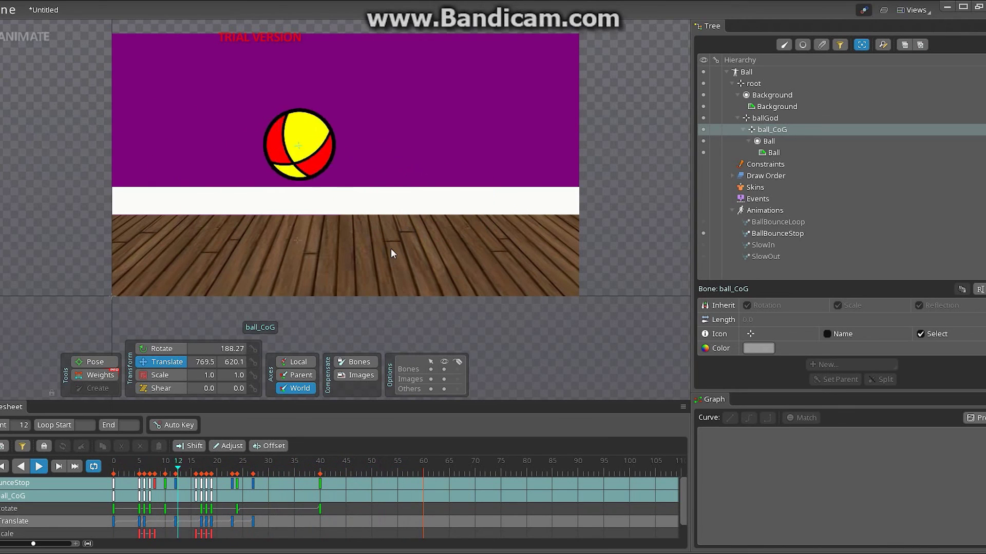
{"action": "left_click", "coordinate": [39, 466]}
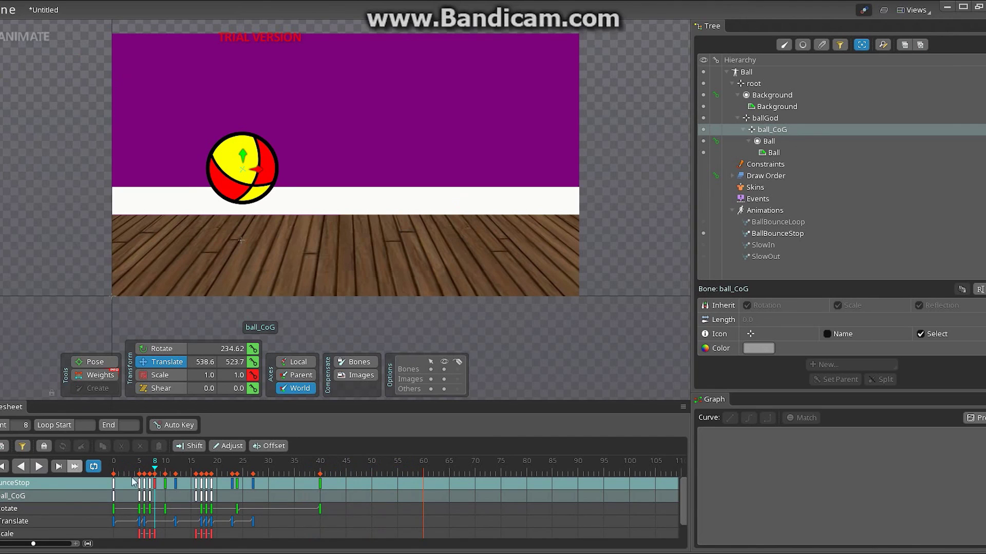
- Undo the lowering of ball_CoG at frame 23 and go back to that frame to inspect its height
{"action": "left_click", "coordinate": [243, 469]}
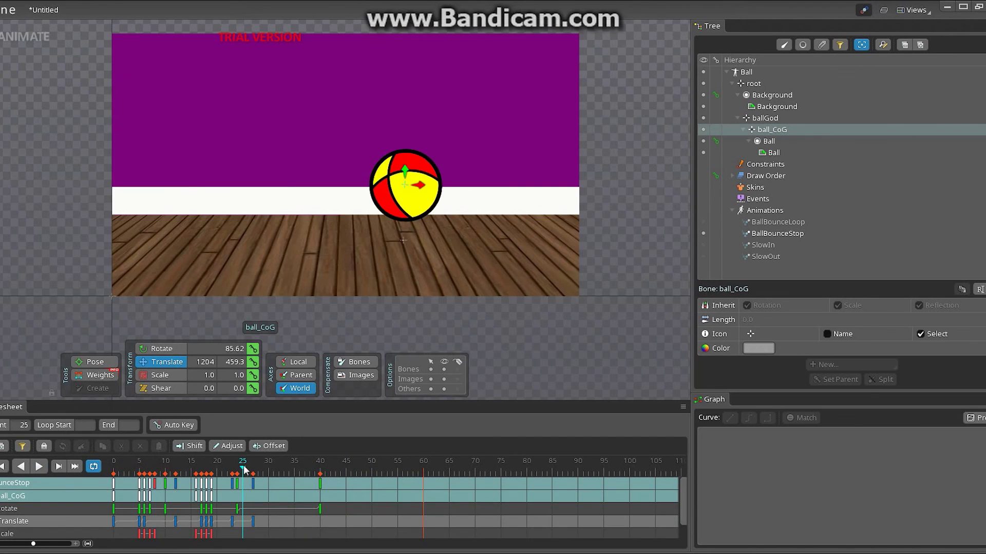
{"action": "left_click_drag", "start_coordinate": [240, 469], "coordinate": [218, 472]}
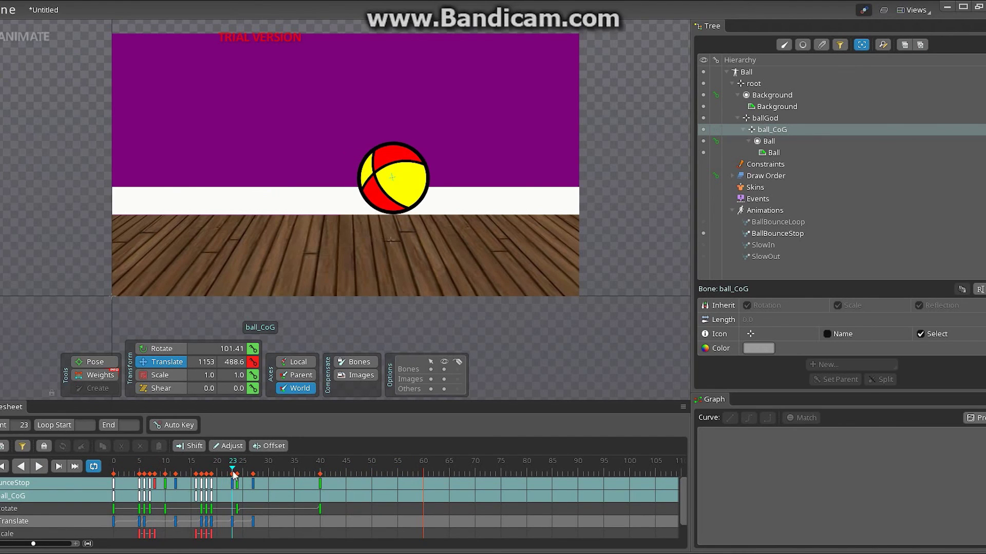